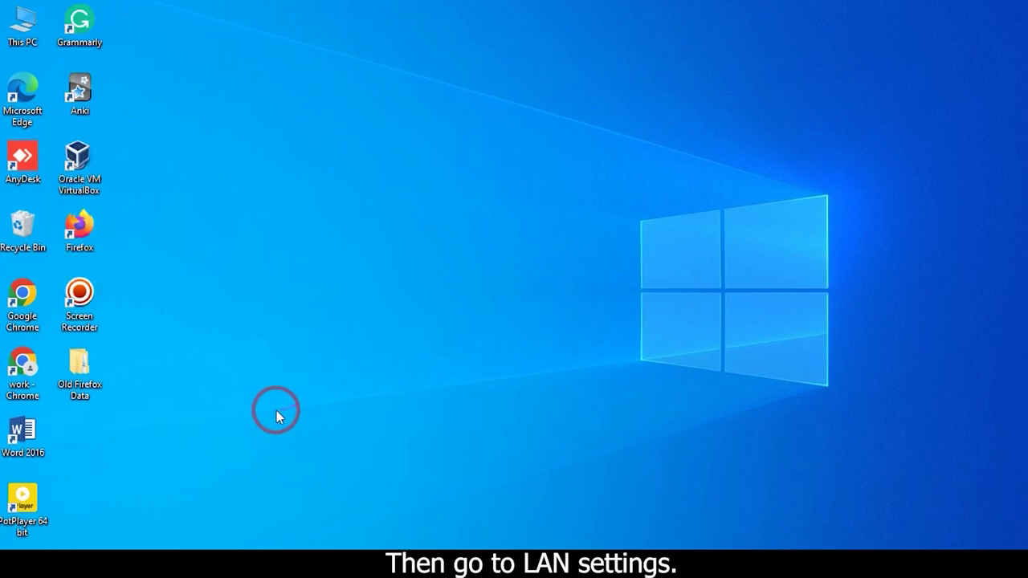
Step: Open the Ethernet adapter's IPv4 properties from Network & Internet settings
{"action": "left_click", "coordinate": [893, 543]}
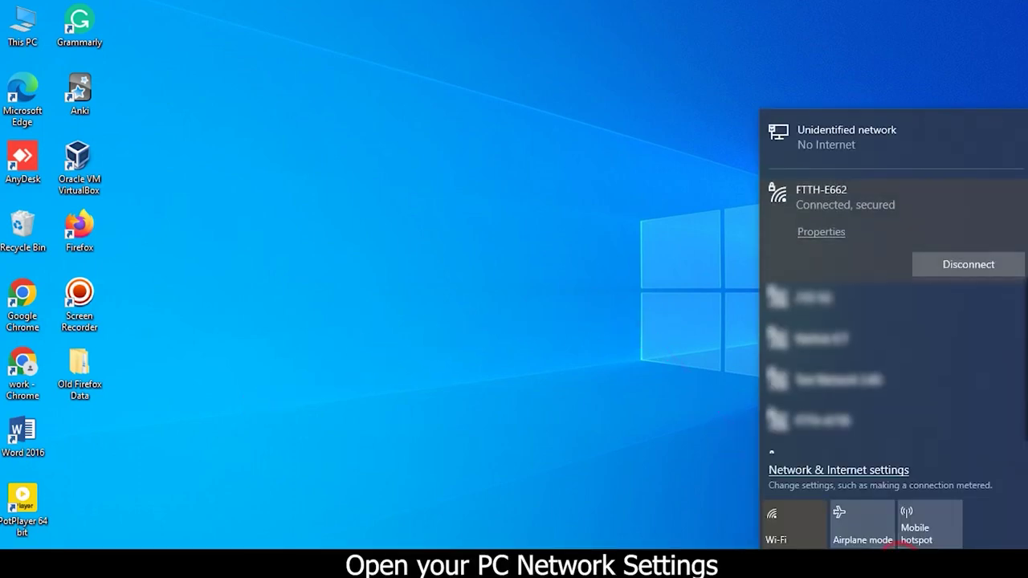
{"action": "left_click", "coordinate": [835, 473]}
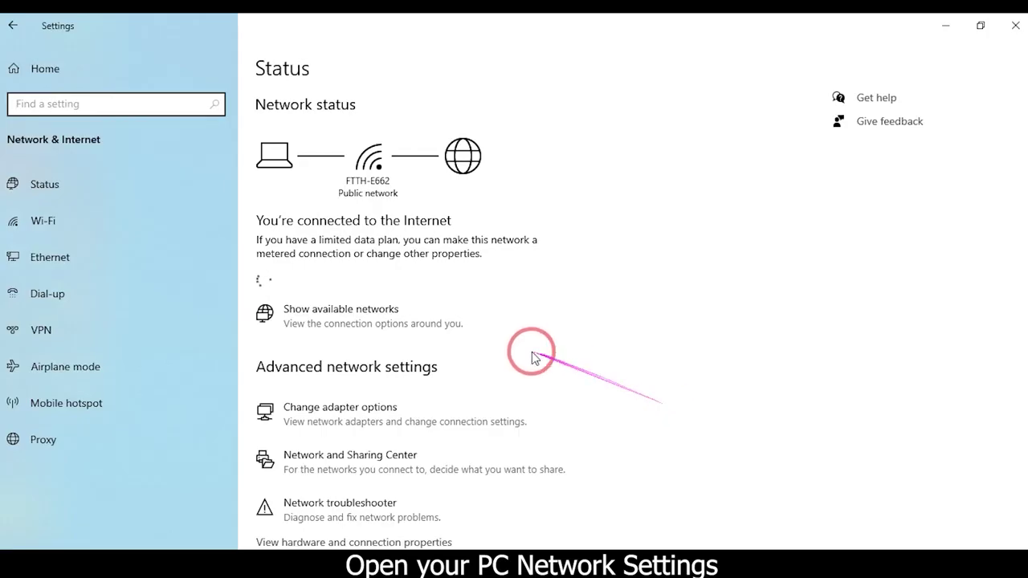
{"action": "left_click", "coordinate": [335, 409]}
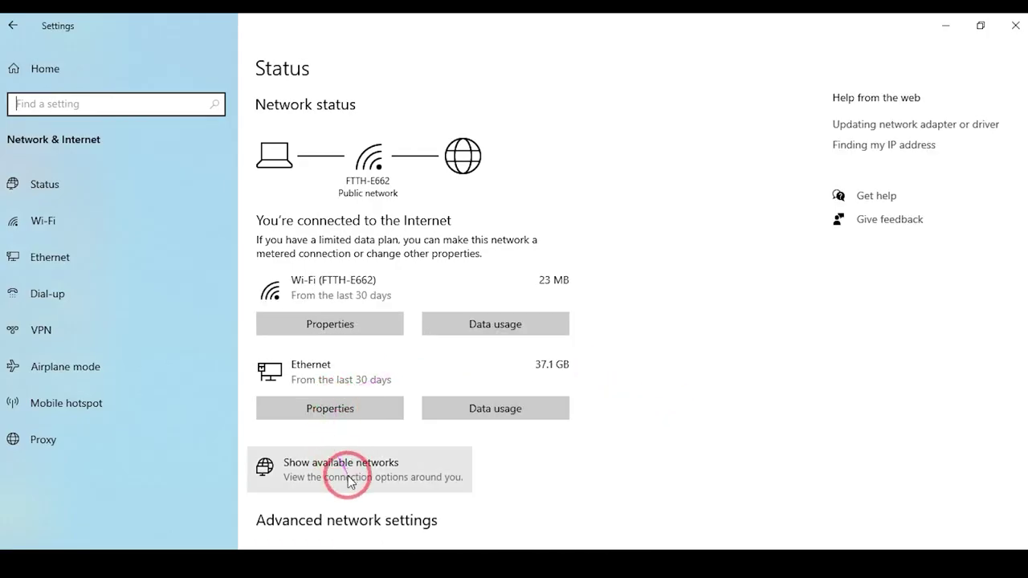
{"action": "scroll", "coordinate": [348, 474], "scroll_direction": "down", "scroll_amount": 2}
{"action": "left_click", "coordinate": [351, 406]}
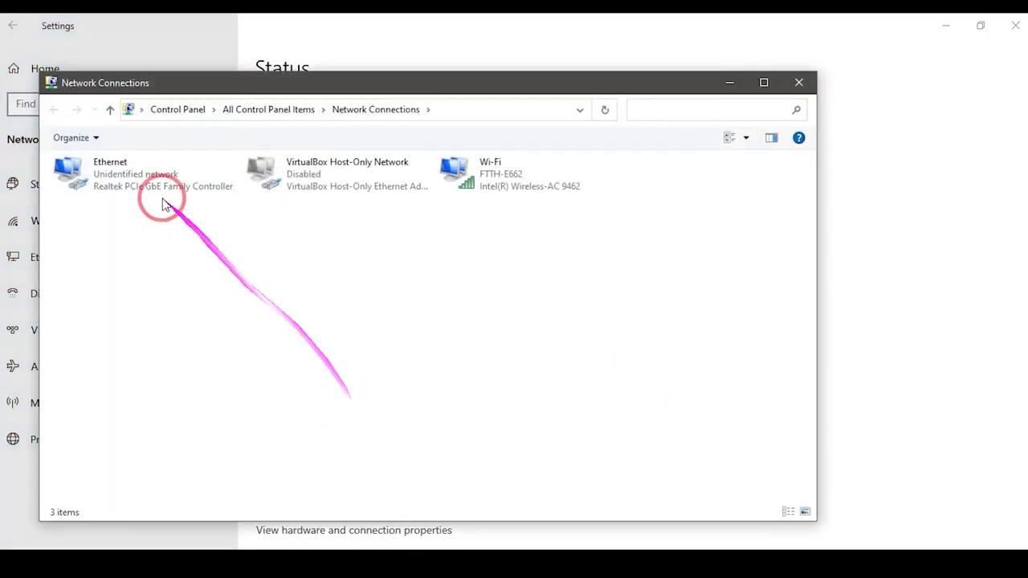
{"action": "double_click", "coordinate": [109, 168]}
{"action": "left_click", "coordinate": [426, 425]}
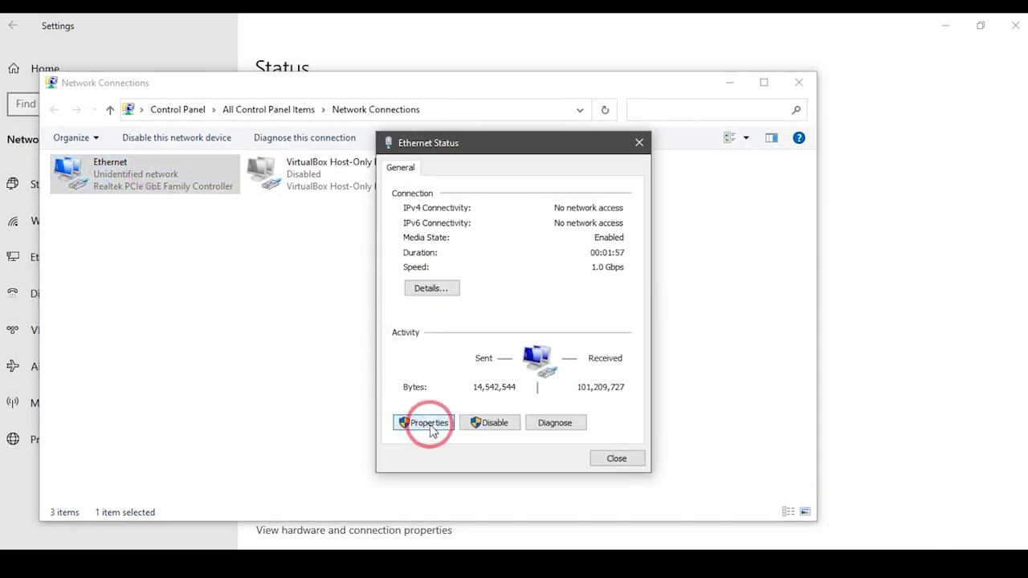
{"action": "left_click", "coordinate": [521, 330]}
{"action": "double_click", "coordinate": [525, 334]}
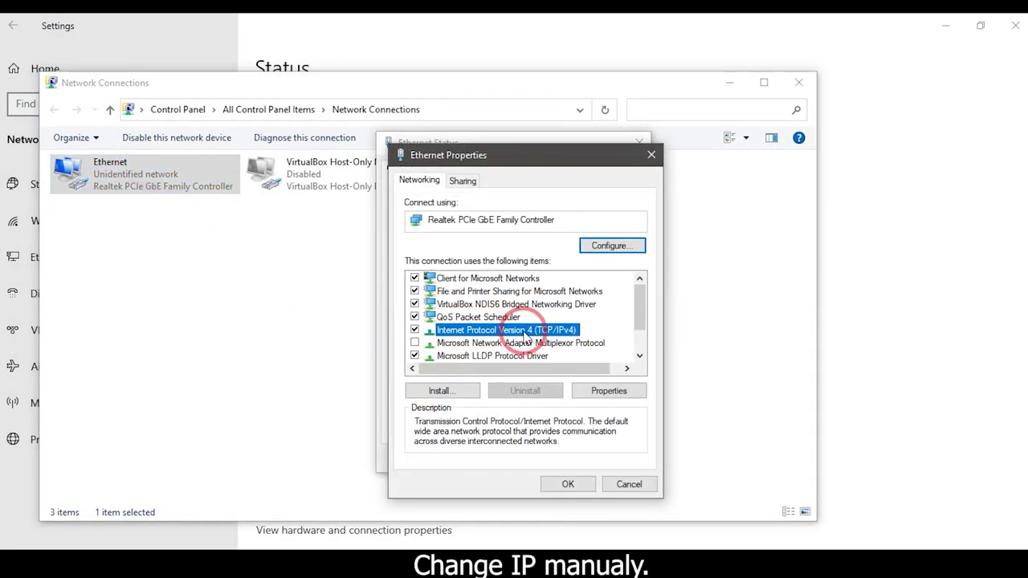
Step: Give IPv4 a manually entered IP address and subnet mask, confirm, and close the network windows
{"action": "left_click", "coordinate": [442, 322]}
{"action": "left_click", "coordinate": [631, 345]}
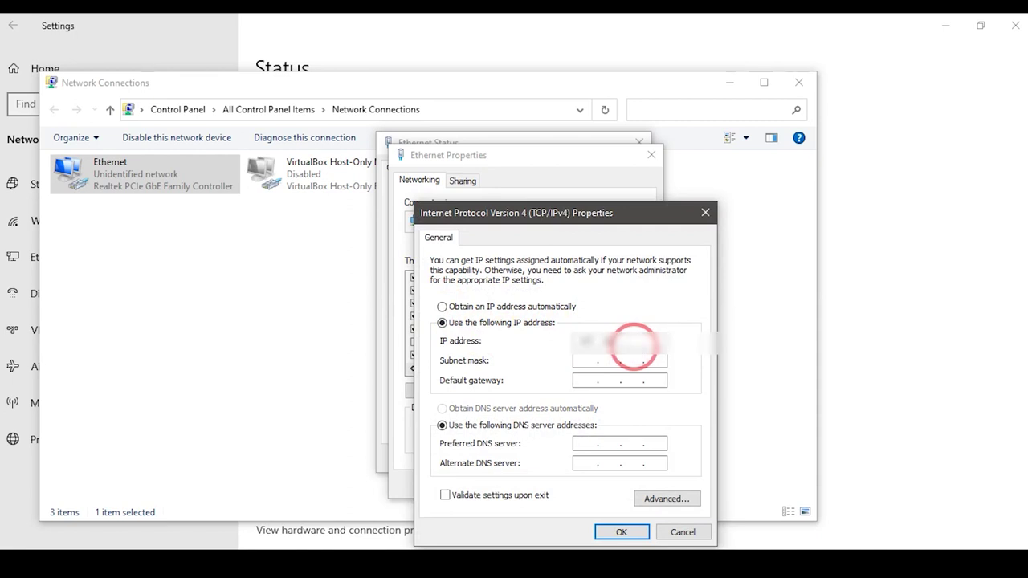
{"action": "key", "text": "Tab"}
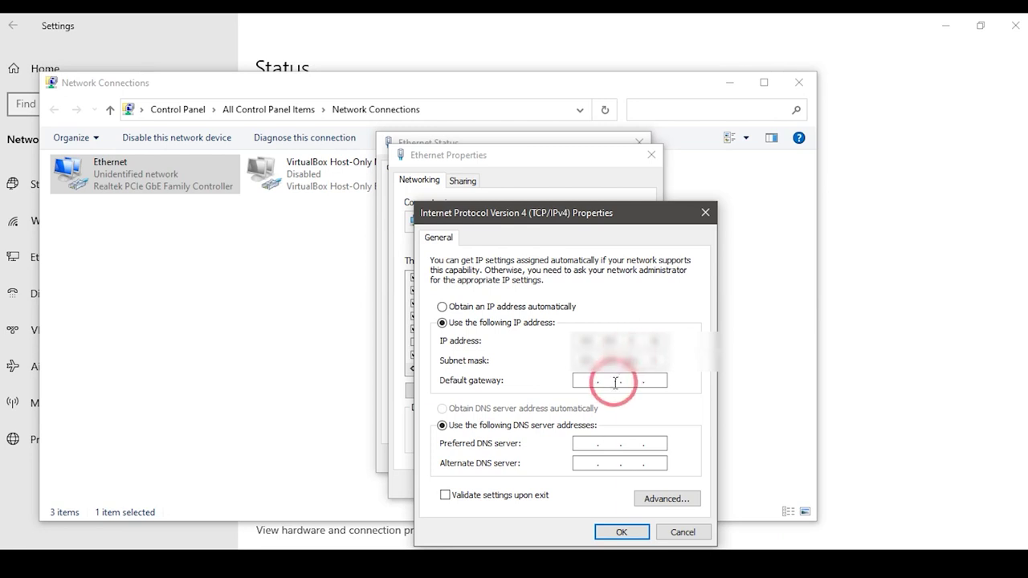
{"action": "left_click", "coordinate": [624, 533]}
{"action": "left_click", "coordinate": [575, 486]}
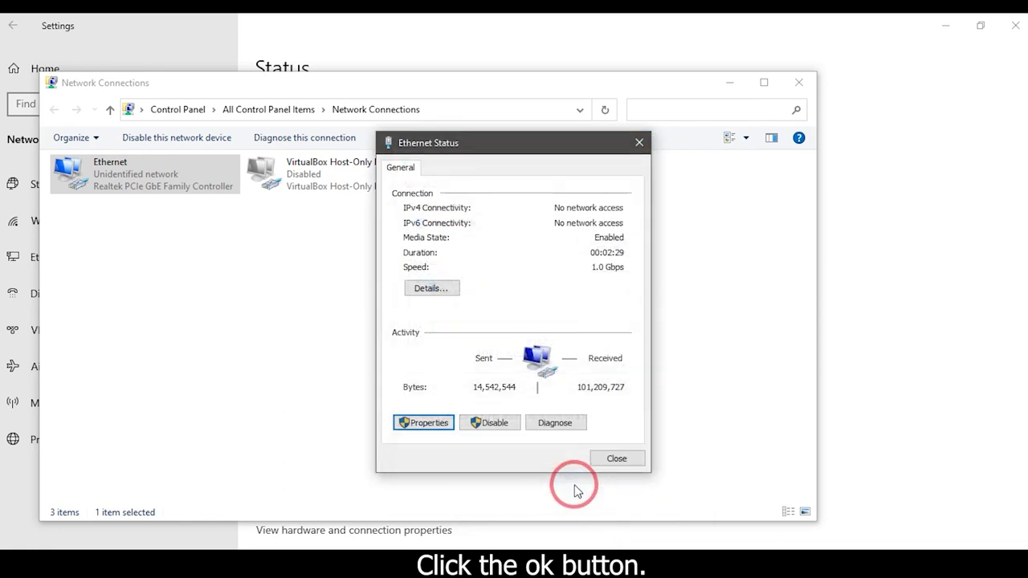
{"action": "left_click", "coordinate": [615, 458]}
{"action": "left_click", "coordinate": [730, 82]}
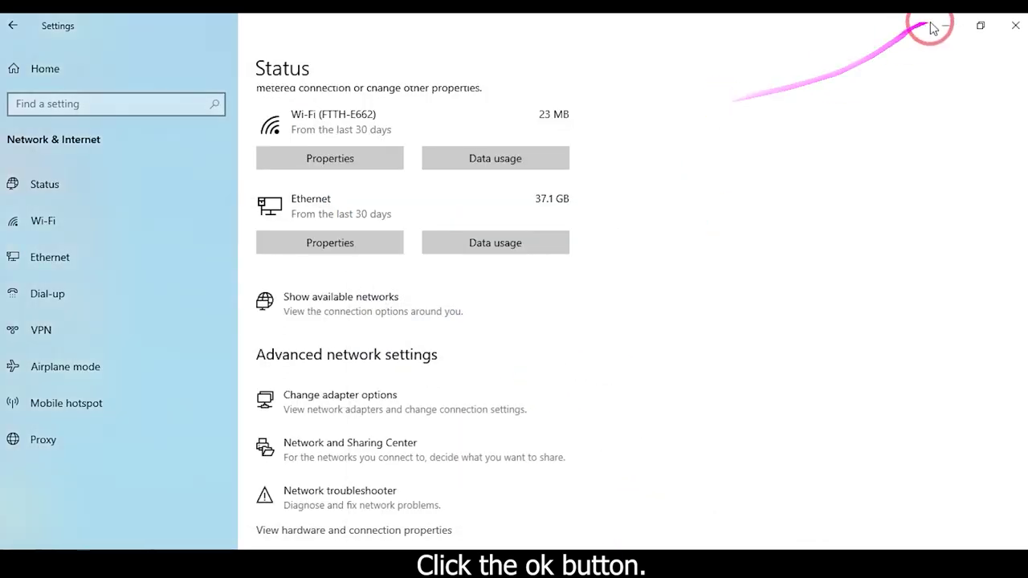
{"action": "left_click", "coordinate": [933, 28]}
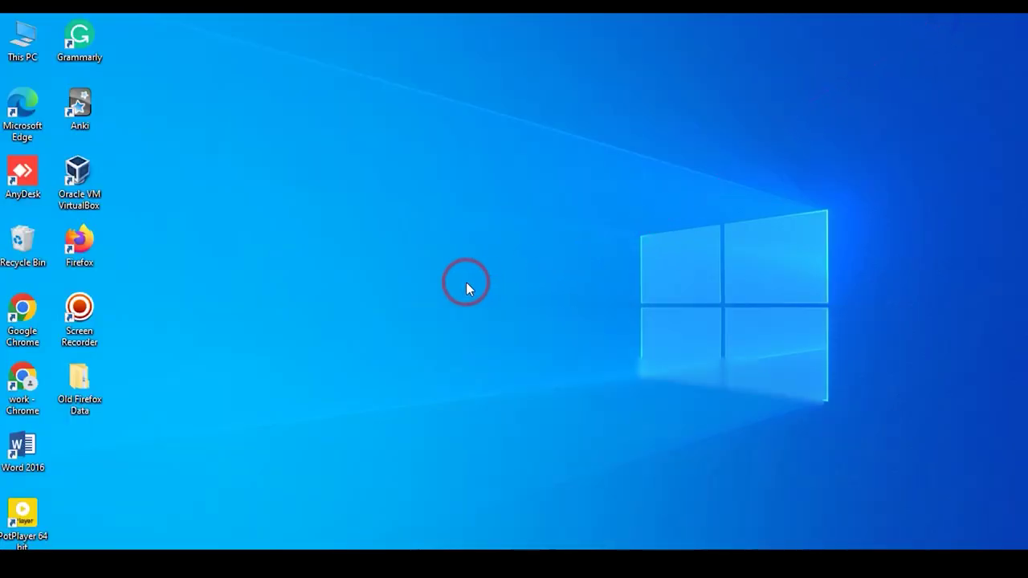
Step: Launch Chrome and load the OLT login page at 192.168.8.200
{"action": "double_click", "coordinate": [30, 383]}
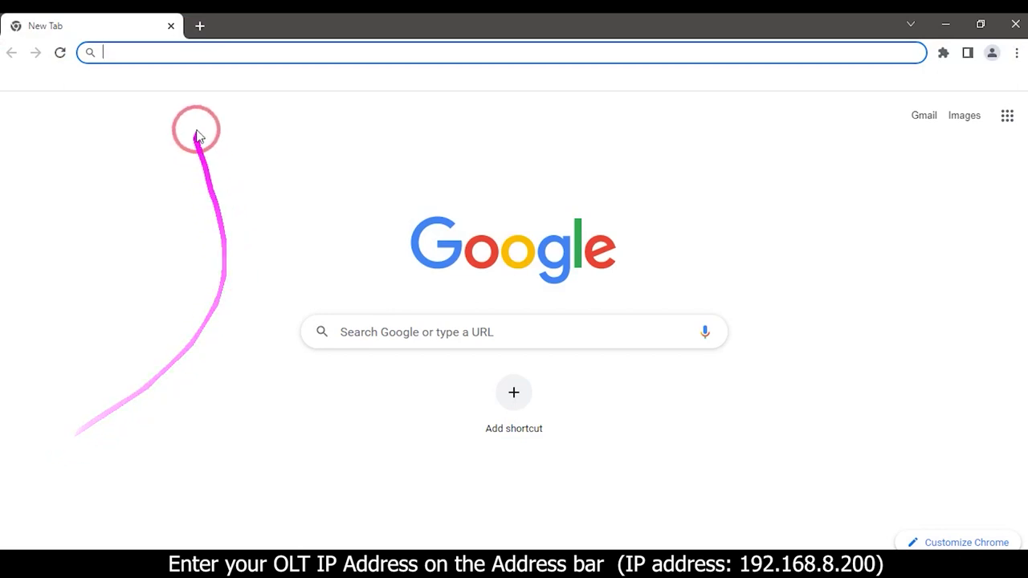
{"action": "left_click", "coordinate": [178, 55]}
{"action": "type", "text": "192."}
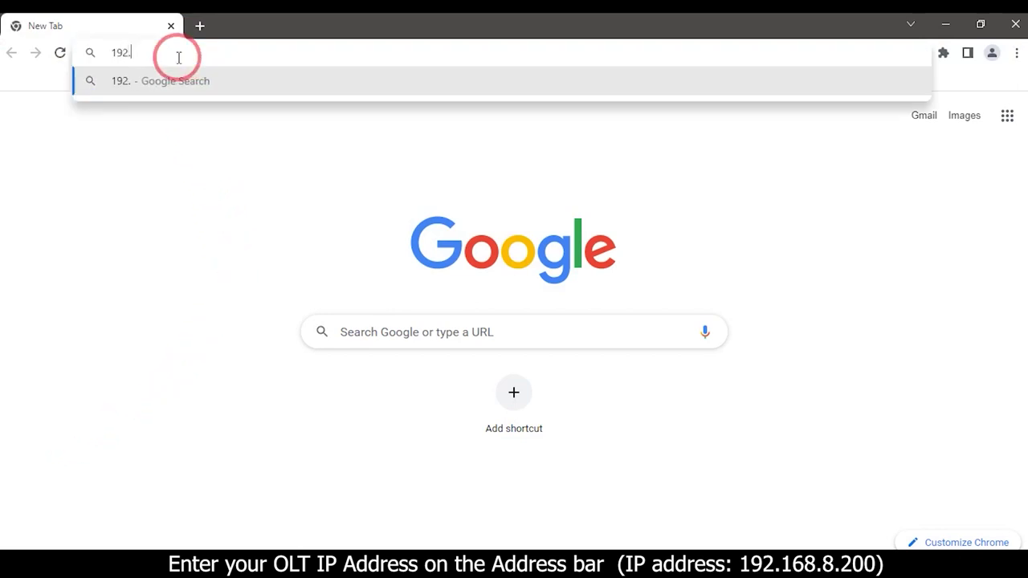
{"action": "type", "text": "168."}
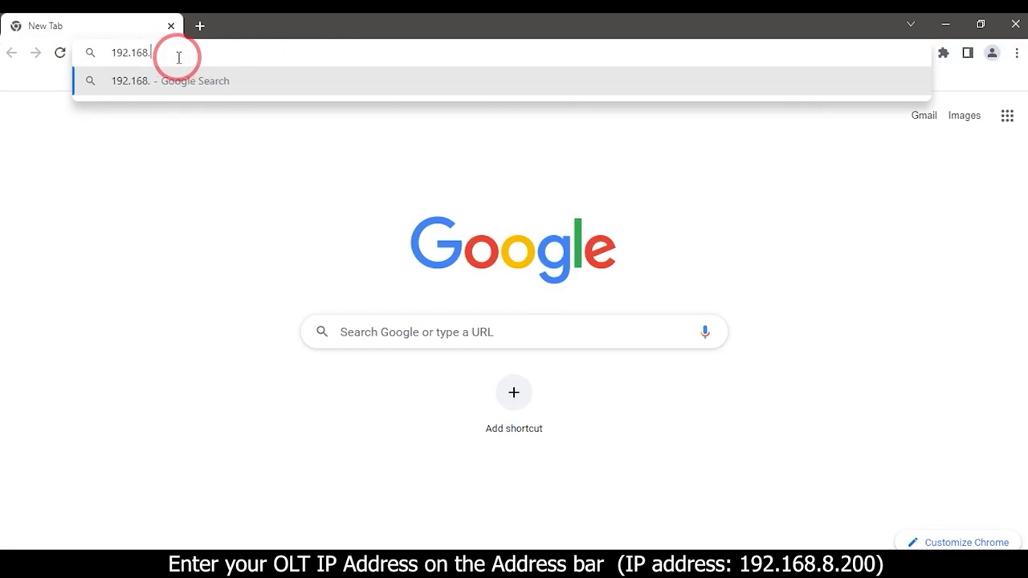
{"action": "type", "text": "8."}
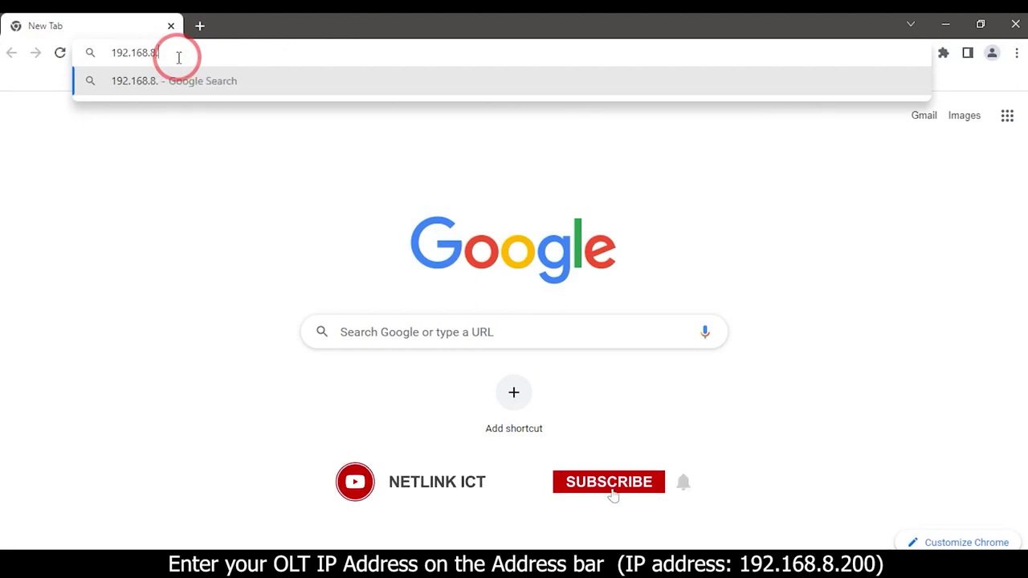
{"action": "type", "text": "200"}
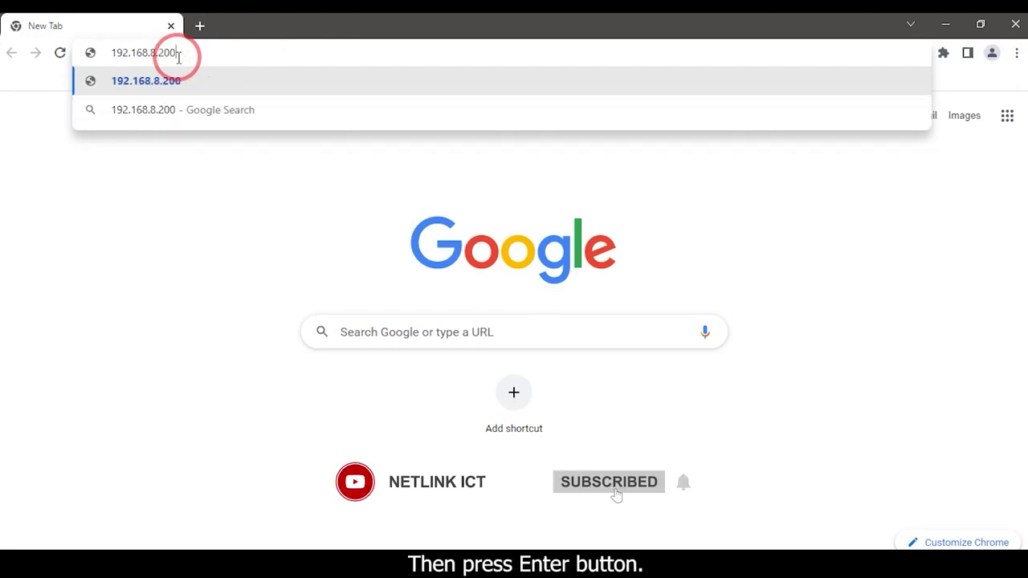
{"action": "key", "text": "Return"}
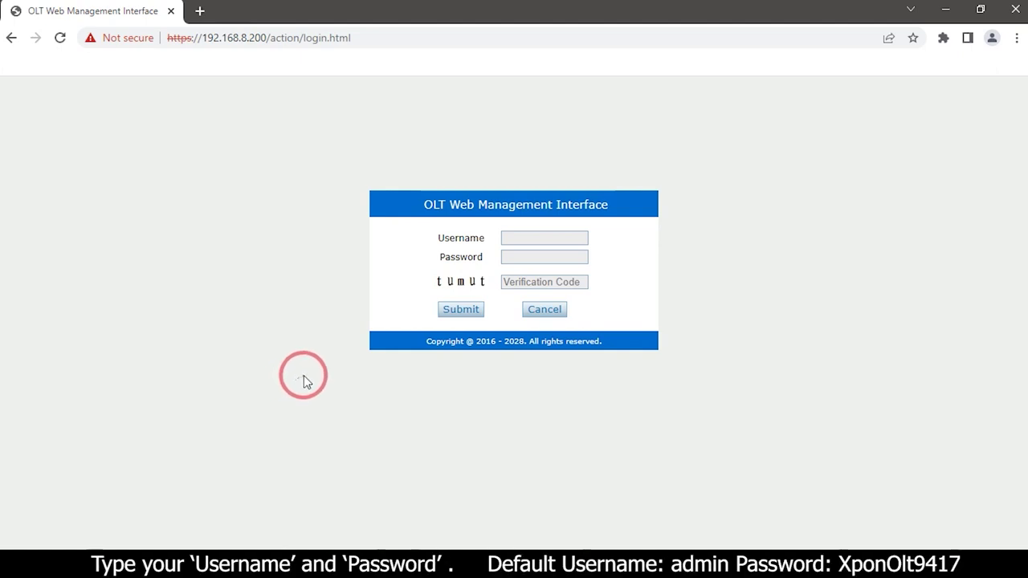
Step: Log in with the administrator username, the account password and the verification code
{"action": "left_click", "coordinate": [542, 238]}
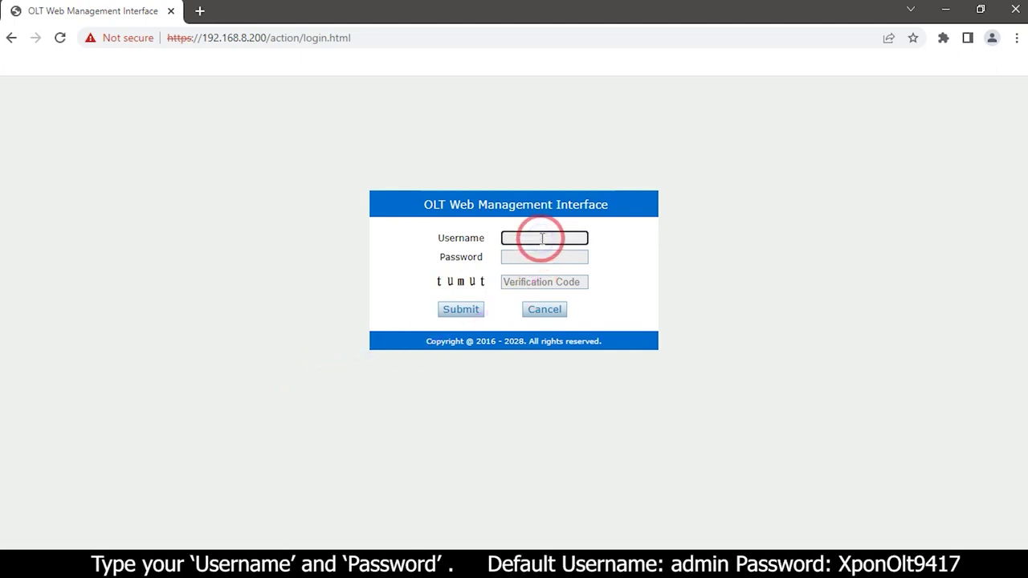
{"action": "type", "text": "admin"}
{"action": "left_click", "coordinate": [526, 259]}
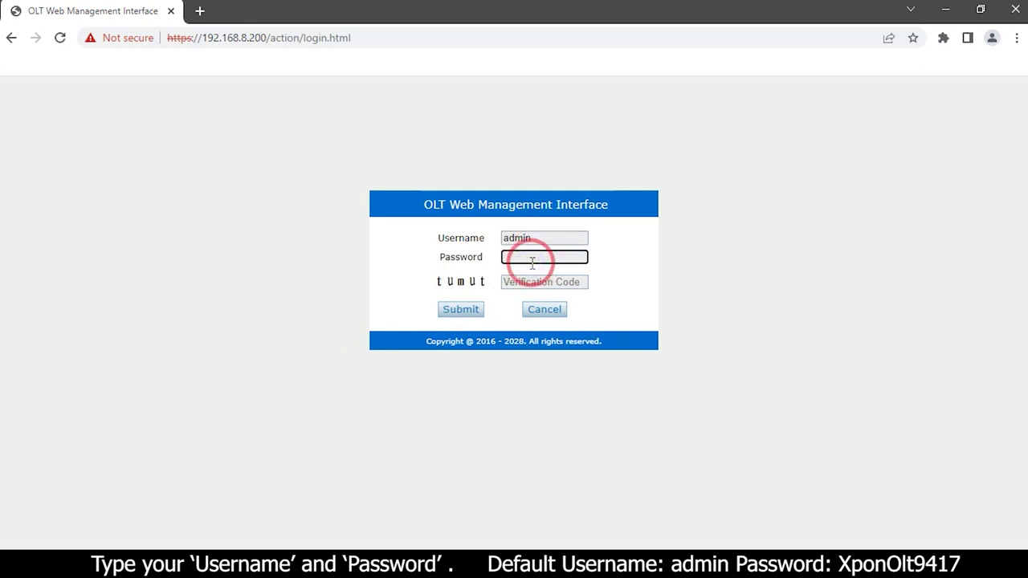
{"action": "left_click", "coordinate": [514, 283]}
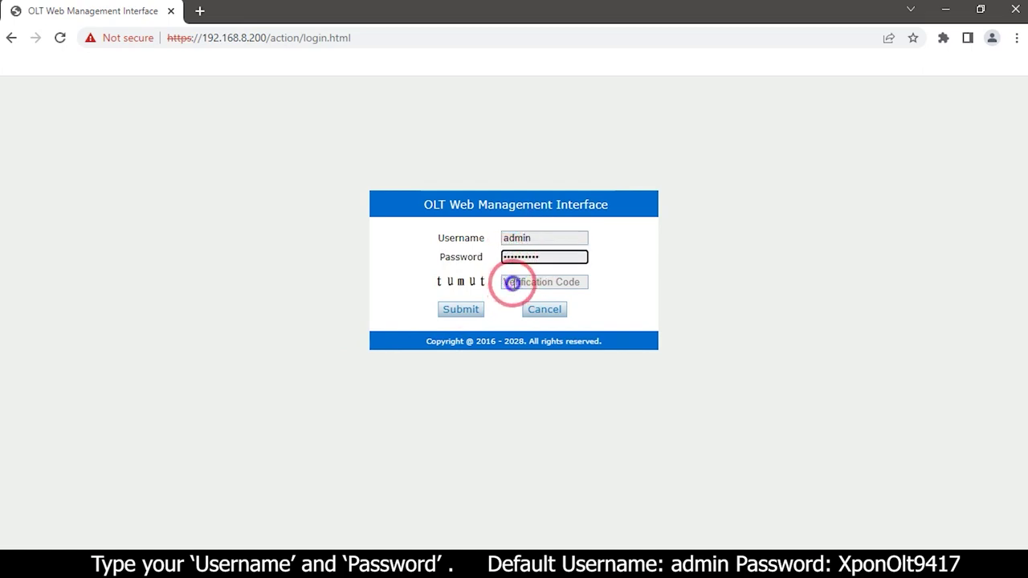
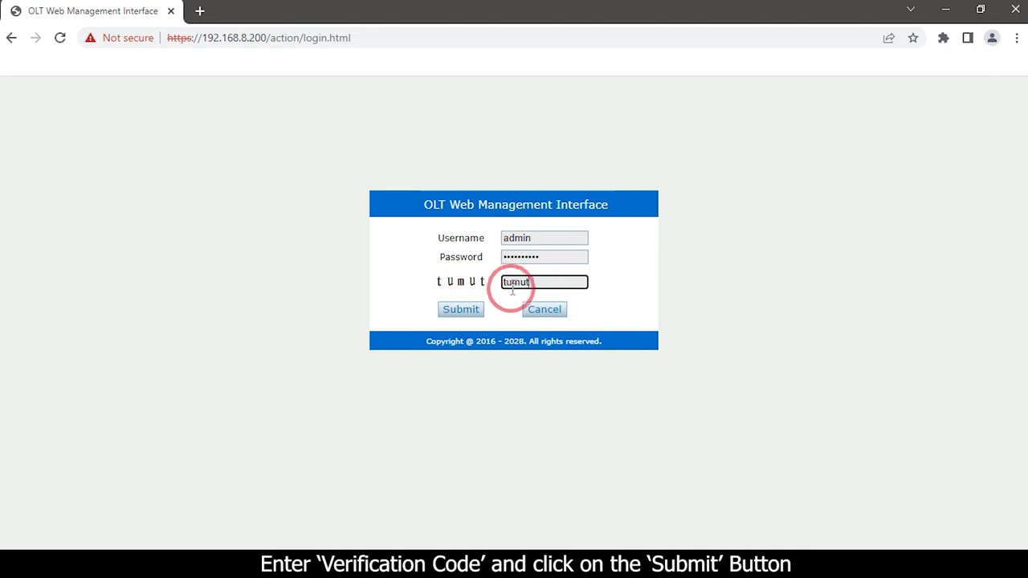
{"action": "left_click", "coordinate": [465, 310]}
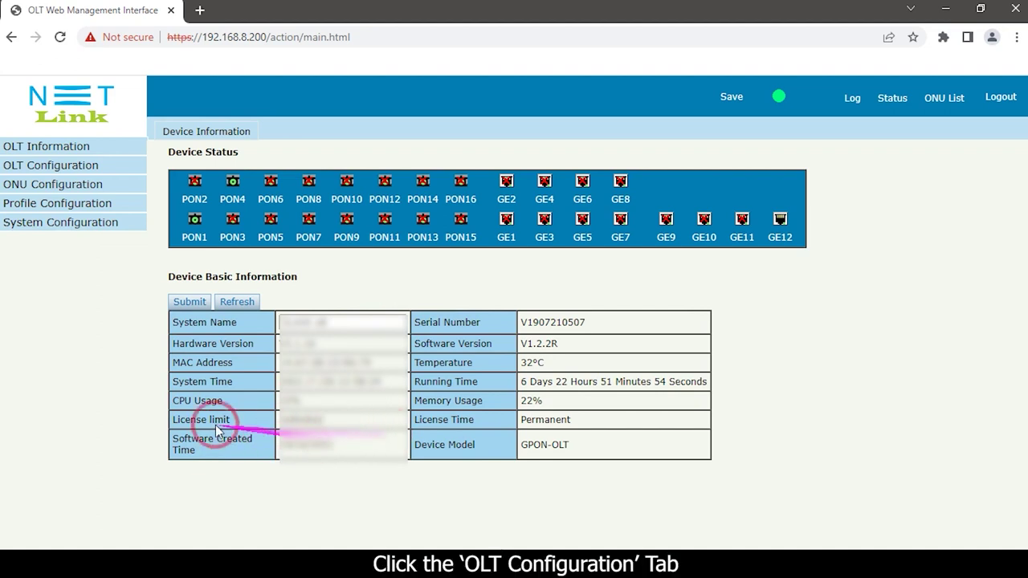
Step: Enable global loopback detection in Only-alarm mode with a 30 s age time
{"action": "left_click", "coordinate": [66, 167]}
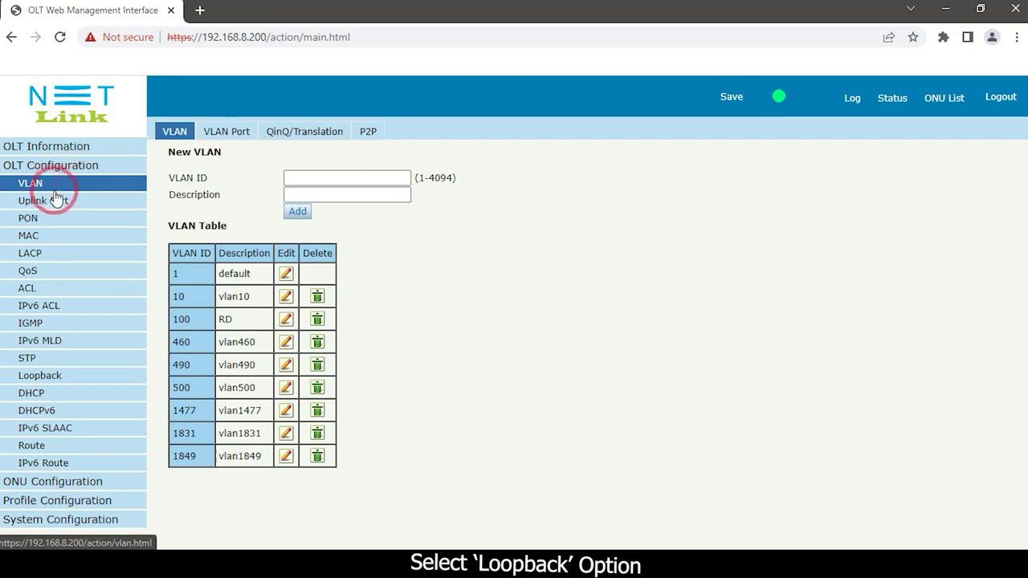
{"action": "left_click", "coordinate": [30, 376]}
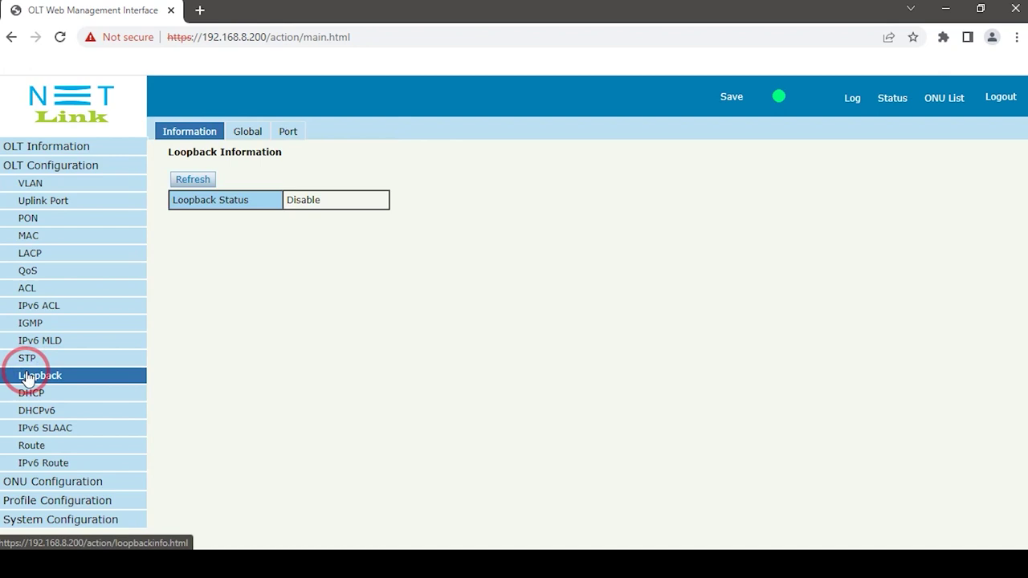
{"action": "left_click", "coordinate": [249, 131]}
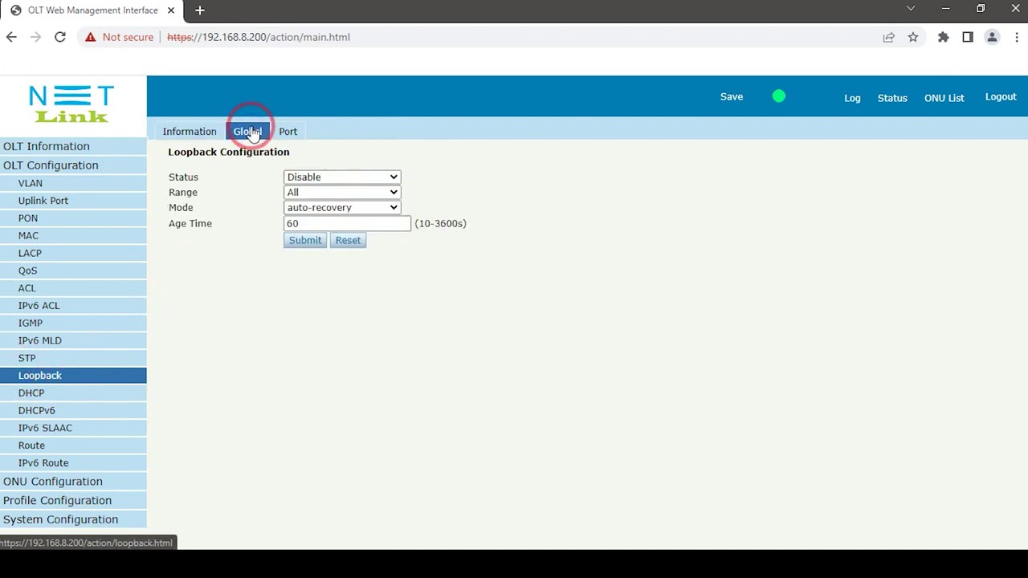
{"action": "left_click", "coordinate": [320, 179]}
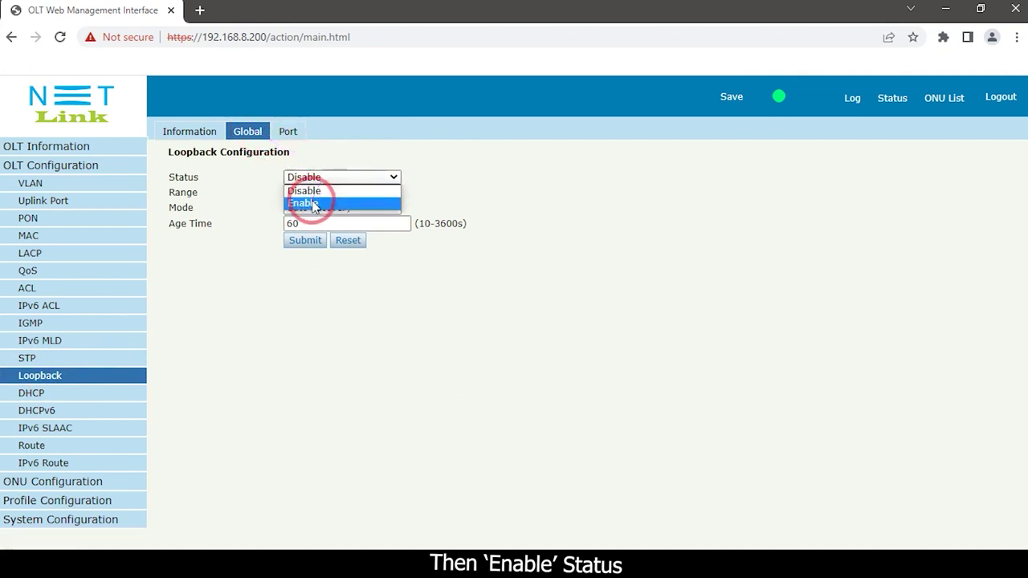
{"action": "left_click", "coordinate": [313, 204]}
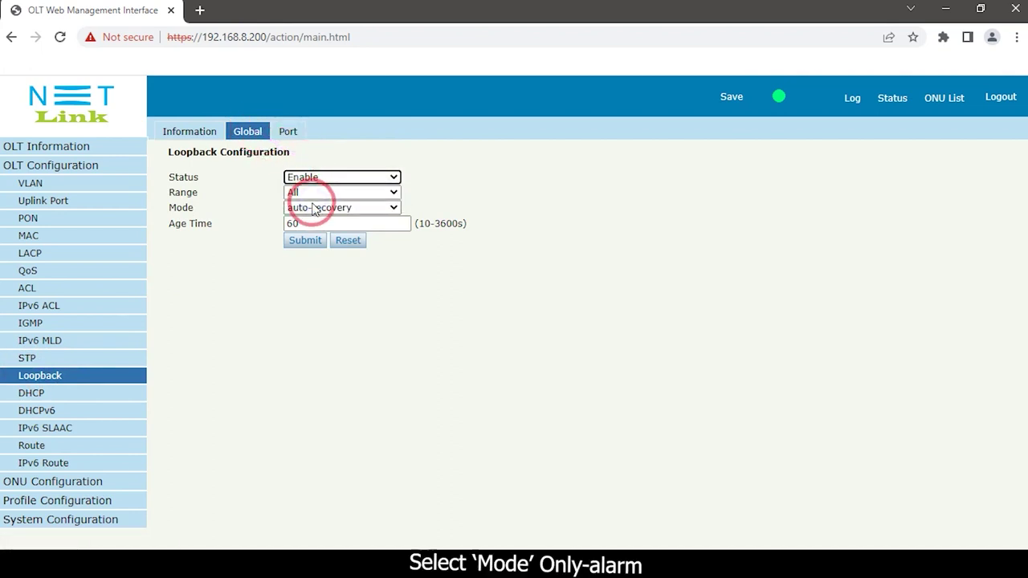
{"action": "left_click", "coordinate": [318, 209]}
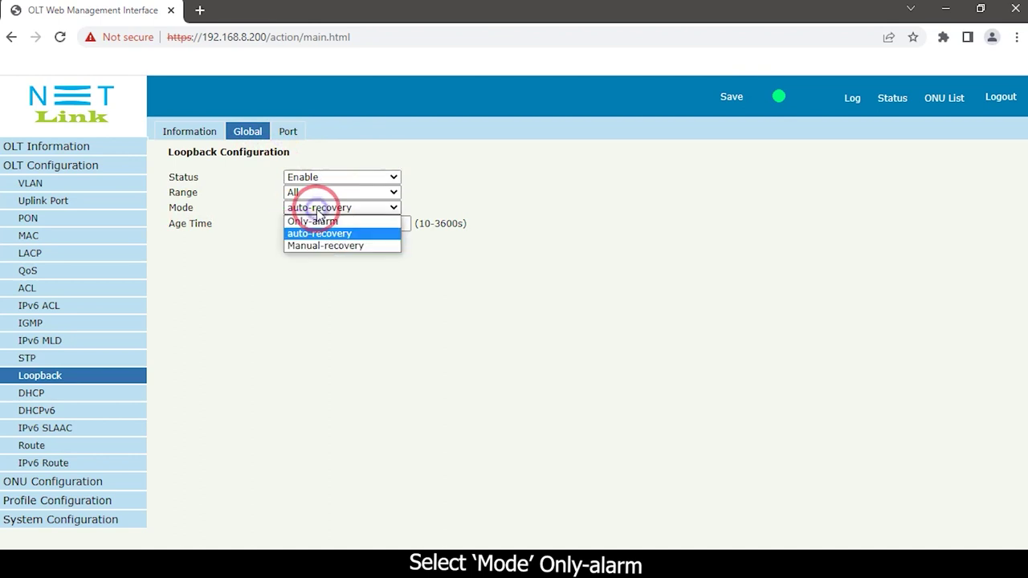
{"action": "left_click", "coordinate": [315, 221]}
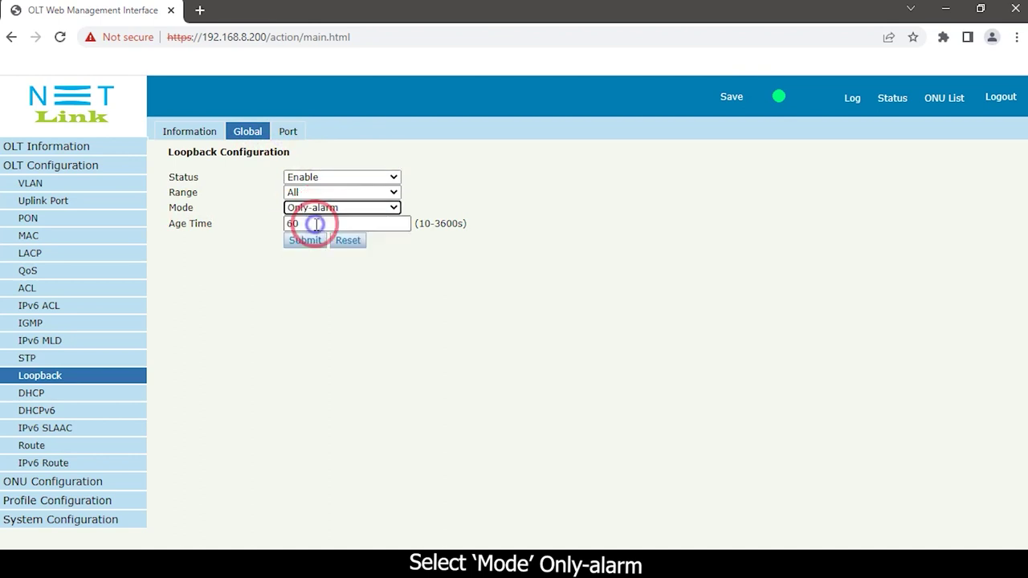
{"action": "left_click", "coordinate": [295, 223]}
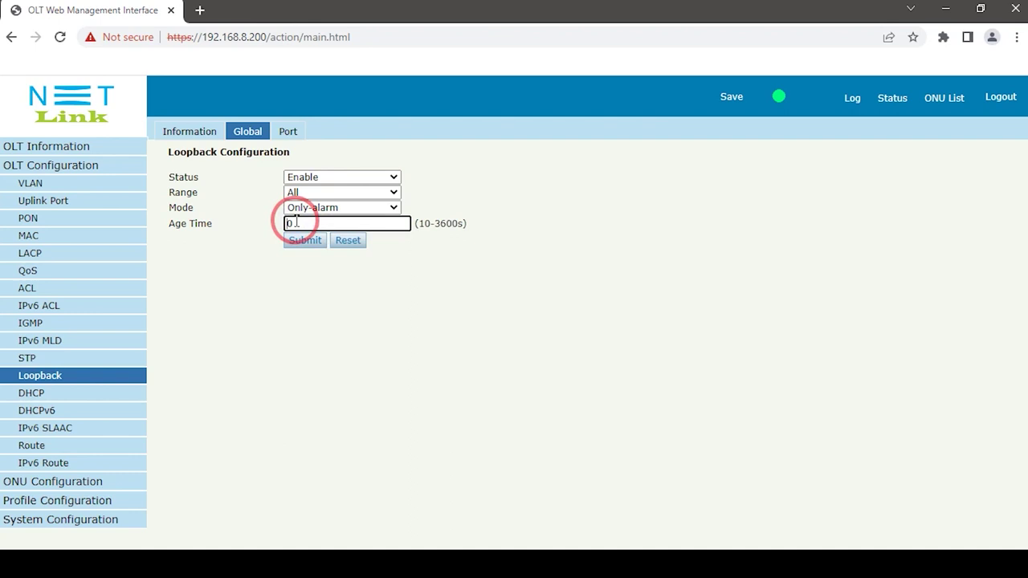
{"action": "left_click", "coordinate": [304, 241]}
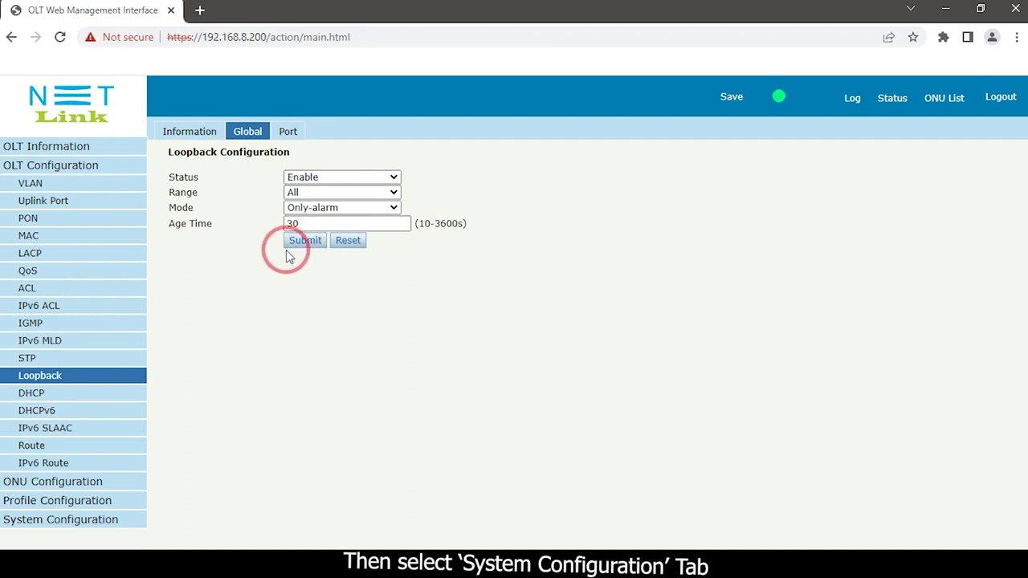
{"action": "left_click", "coordinate": [78, 518]}
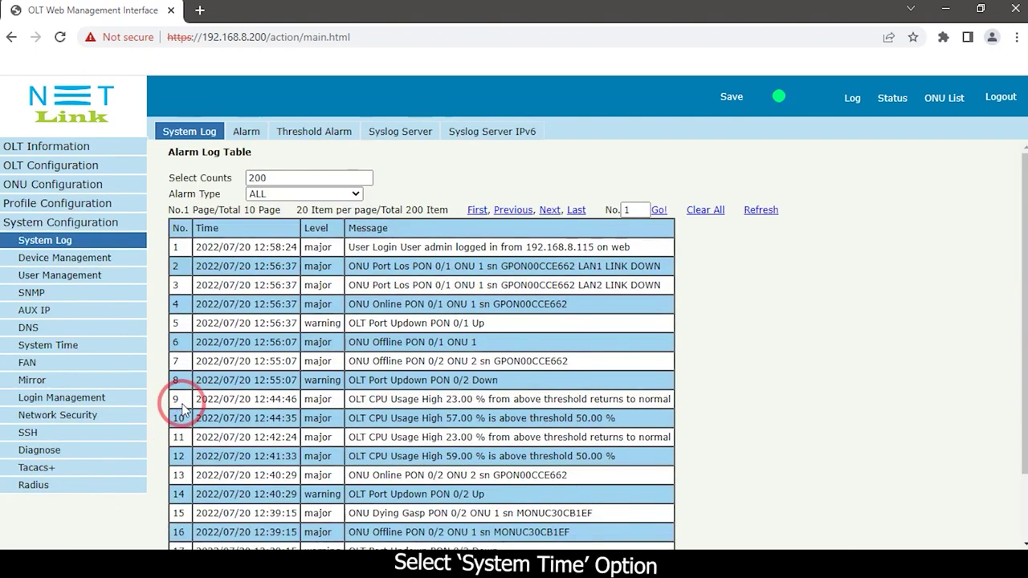
Step: Submit the RTC system time as 2022-07-20, 13:00:02
{"action": "left_click", "coordinate": [49, 350]}
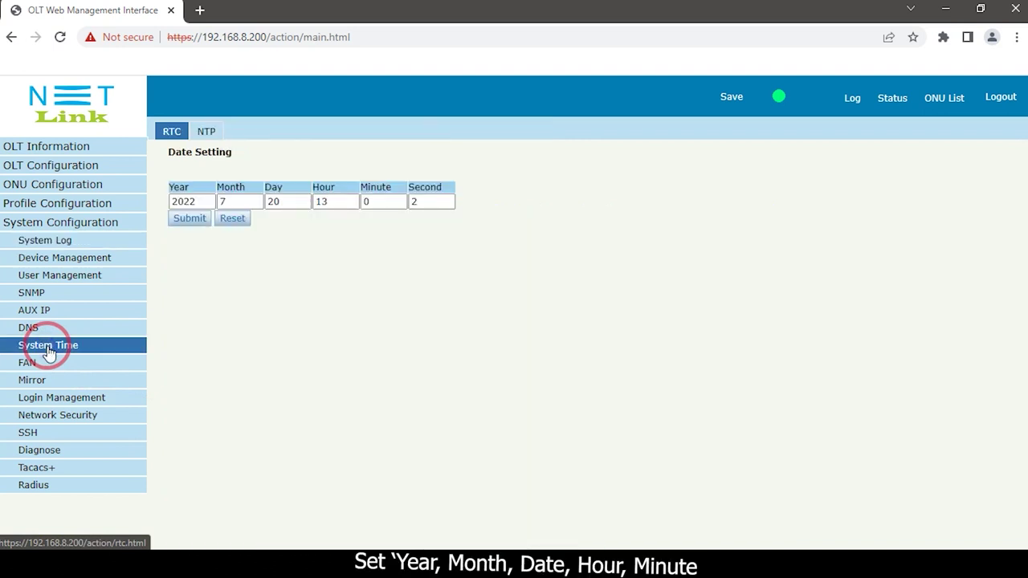
{"action": "left_click", "coordinate": [201, 201]}
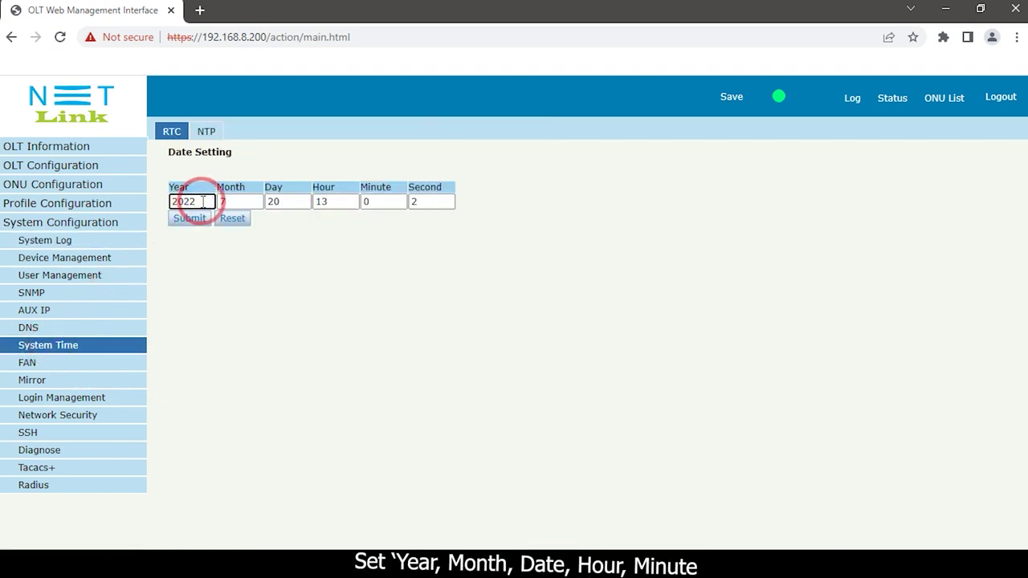
{"action": "left_click", "coordinate": [230, 202]}
{"action": "left_click", "coordinate": [292, 201]}
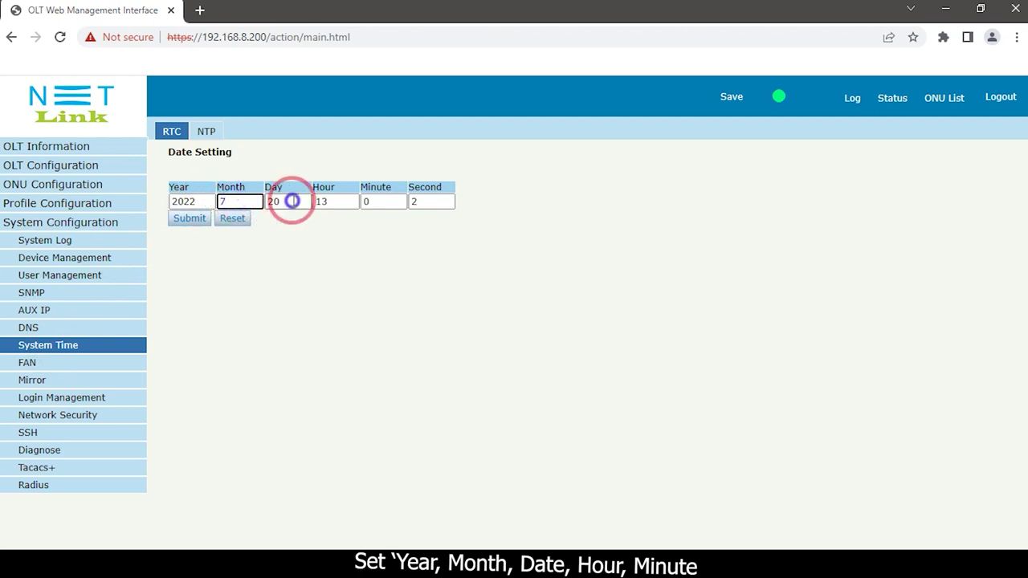
{"action": "left_click", "coordinate": [328, 202]}
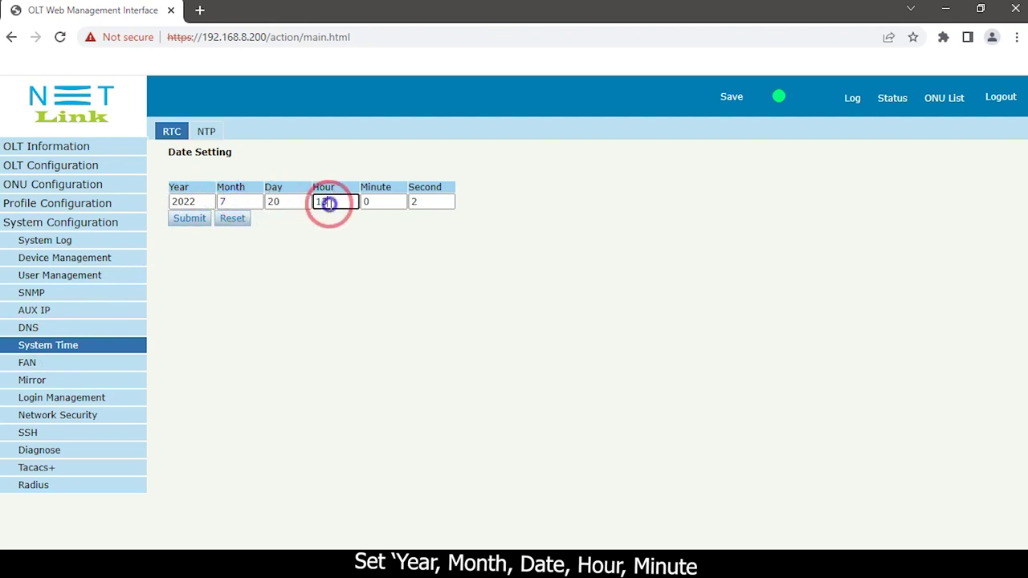
{"action": "left_click", "coordinate": [391, 203]}
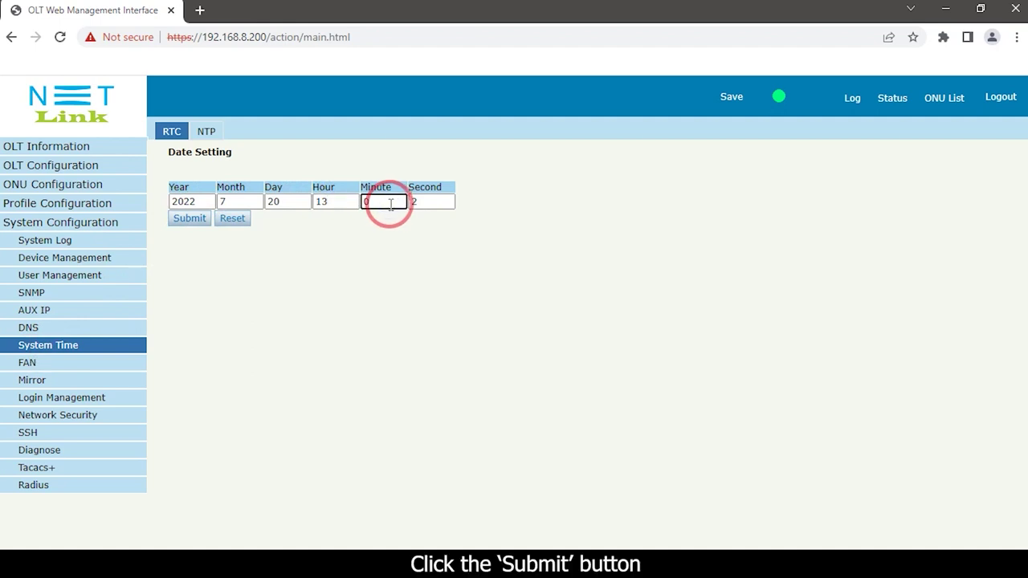
{"action": "left_click", "coordinate": [190, 222]}
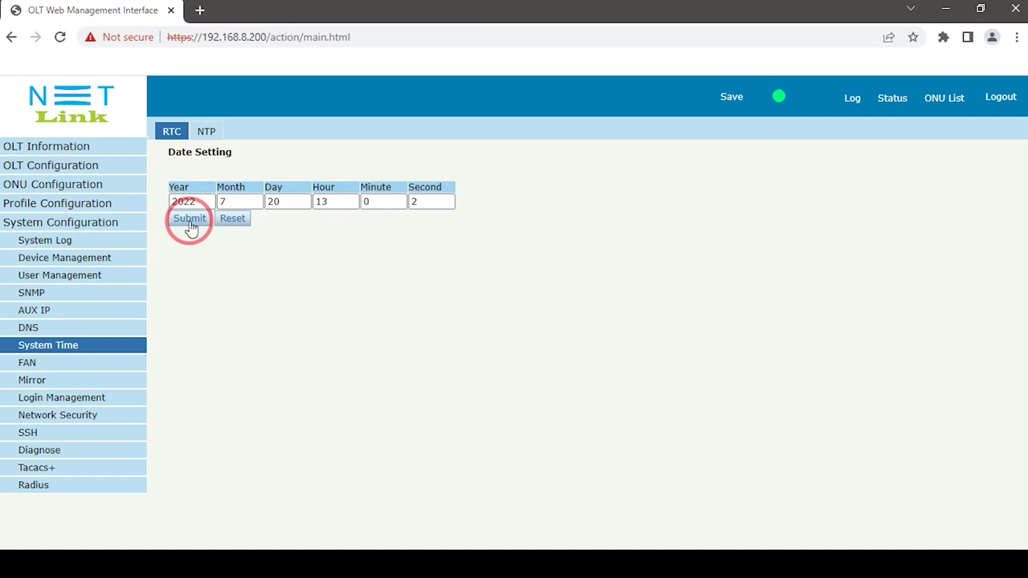
Step: Clean the Login Access List, then view the ONU Profiles list
{"action": "left_click", "coordinate": [63, 399]}
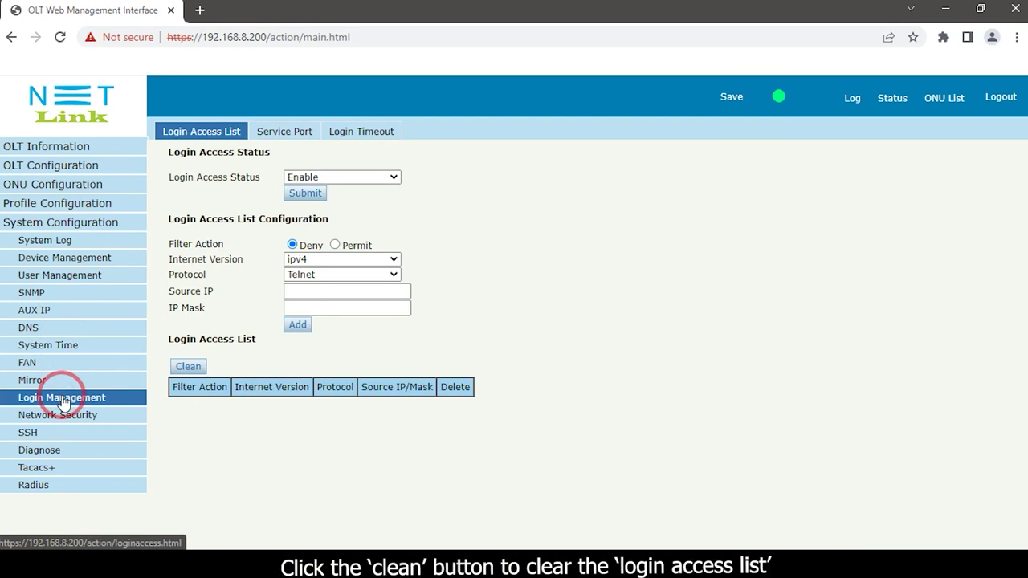
{"action": "left_click", "coordinate": [185, 367]}
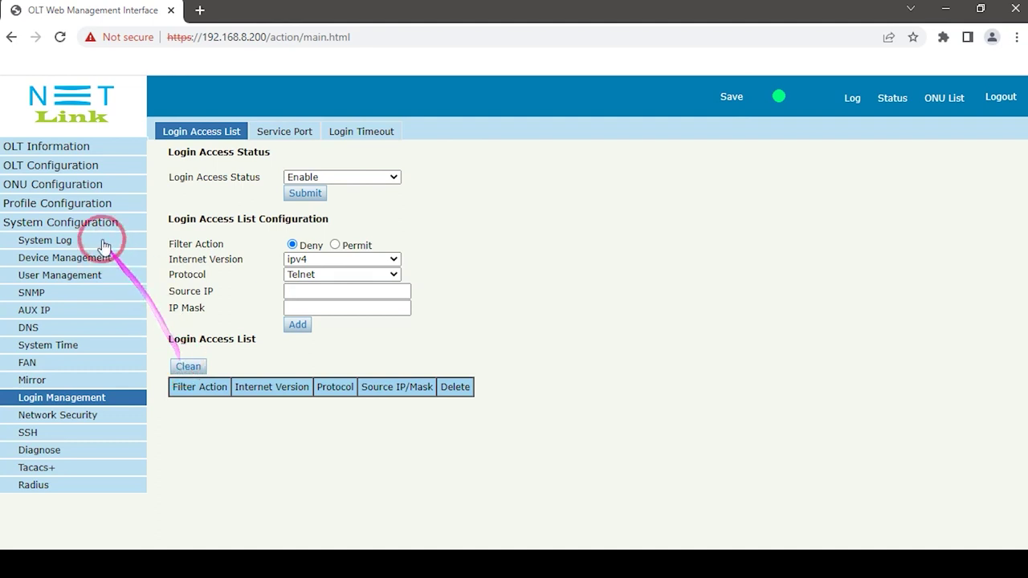
{"action": "left_click", "coordinate": [58, 205]}
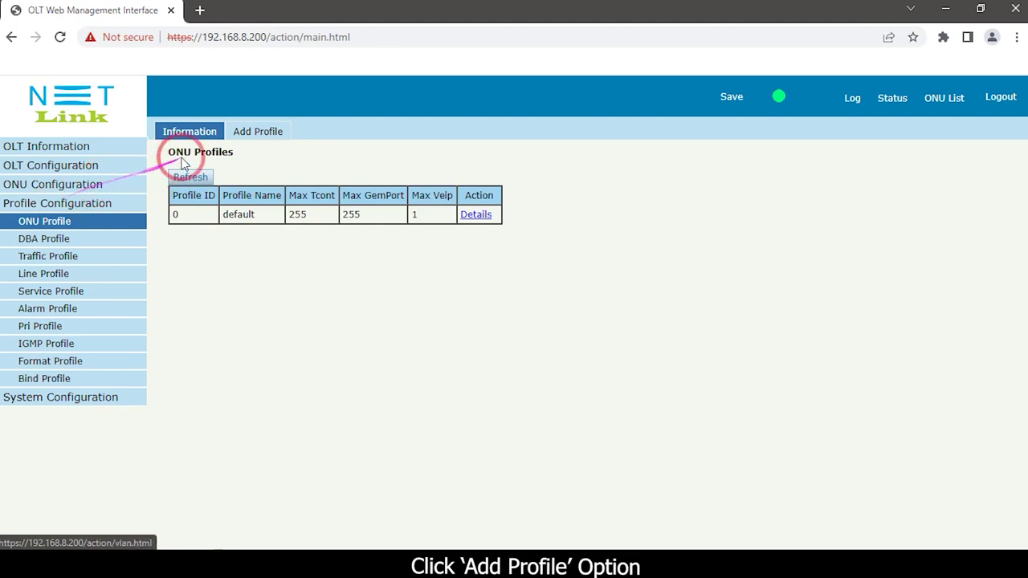
Step: Create ONU profile named 1GE with description 1GE and Max veip 1
{"action": "left_click", "coordinate": [246, 134]}
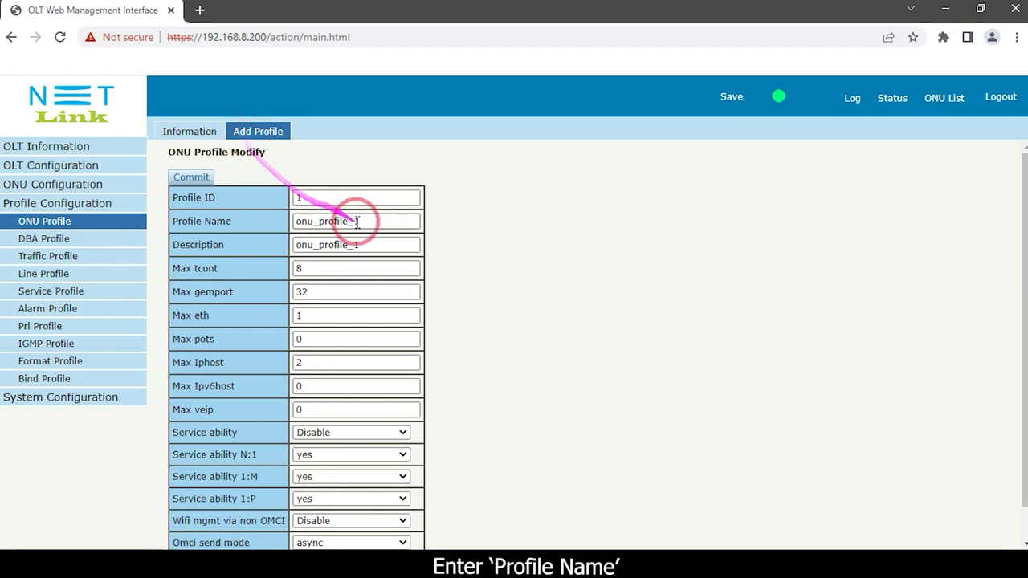
{"action": "left_click_drag", "start_coordinate": [367, 222], "coordinate": [293, 222]}
{"action": "type", "text": "1"}
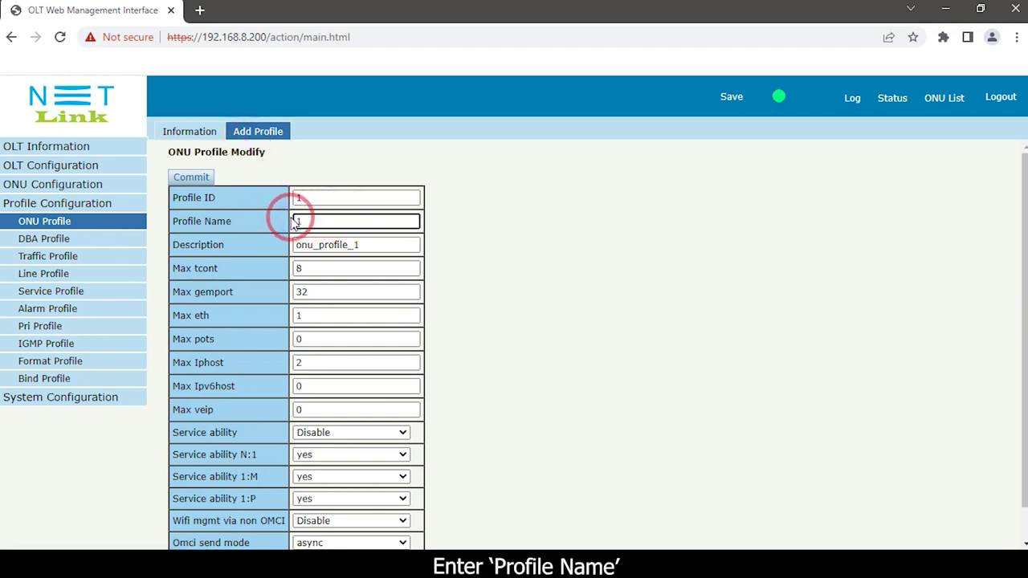
{"action": "type", "text": "E"}
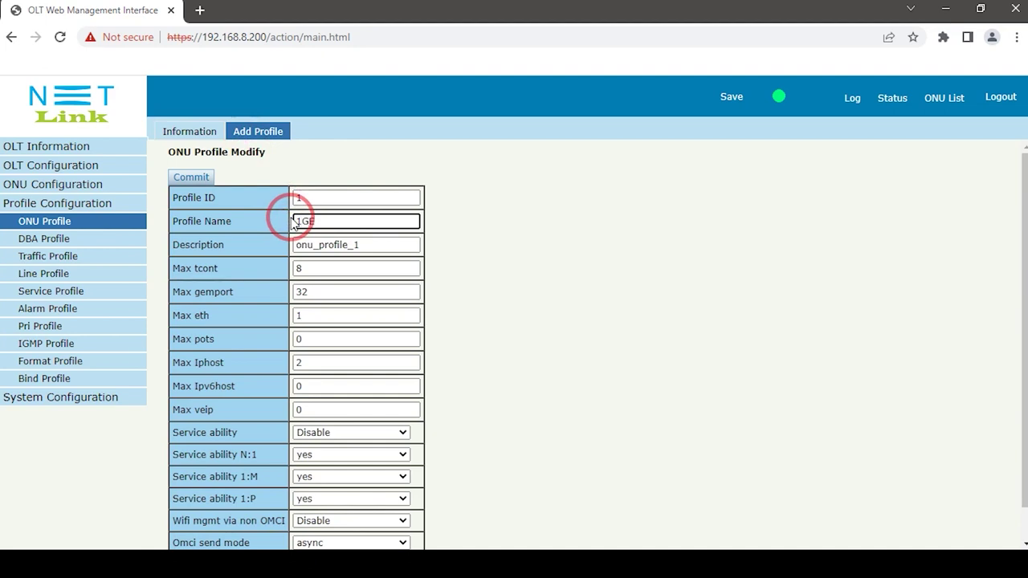
{"action": "left_click_drag", "start_coordinate": [361, 244], "coordinate": [294, 245]}
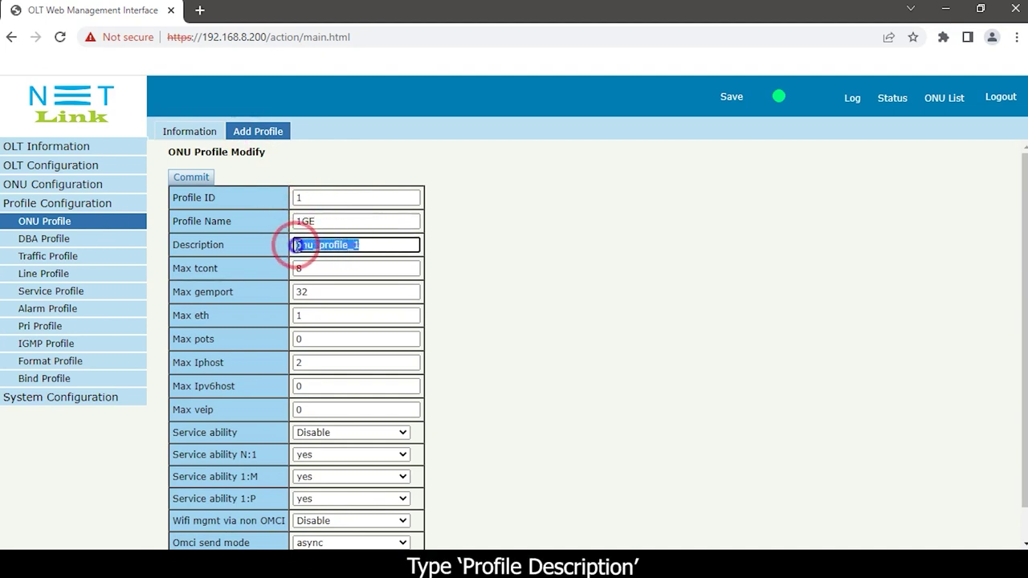
{"action": "type", "text": "1GE"}
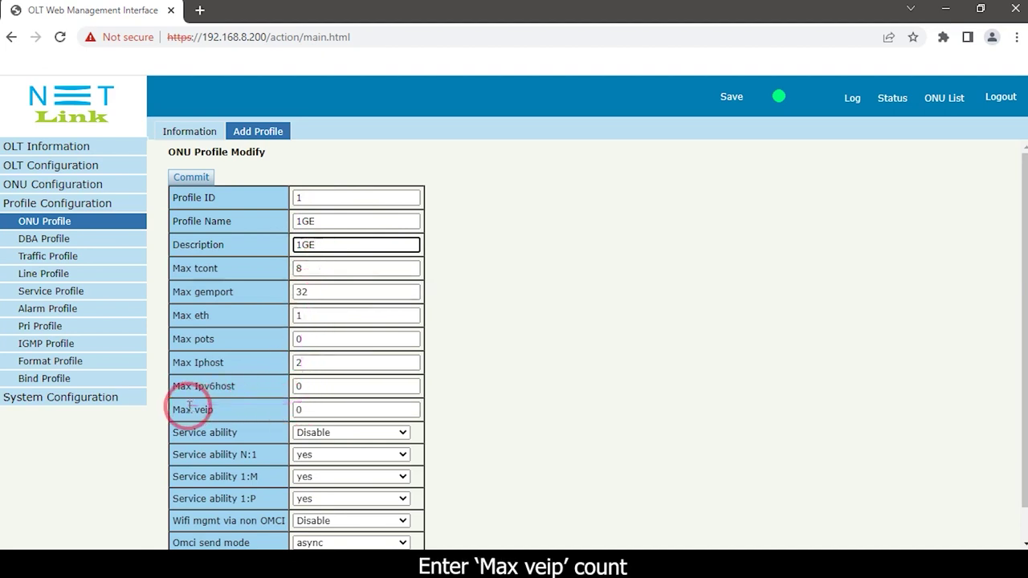
{"action": "left_click", "coordinate": [308, 409]}
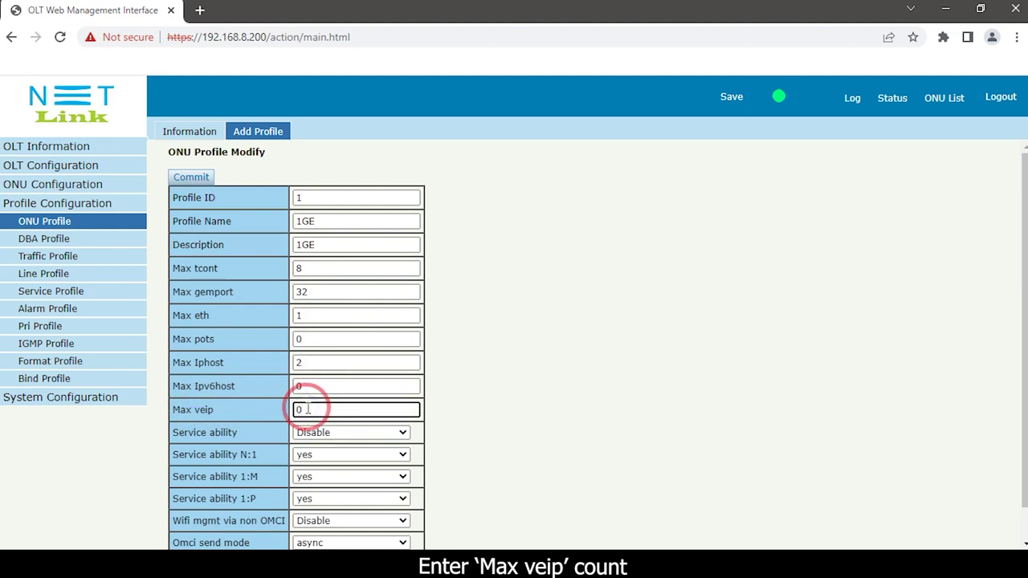
{"action": "key", "text": "BackSpace"}
{"action": "type", "text": "2"}
{"action": "key", "text": "BackSpace"}
{"action": "type", "text": "1"}
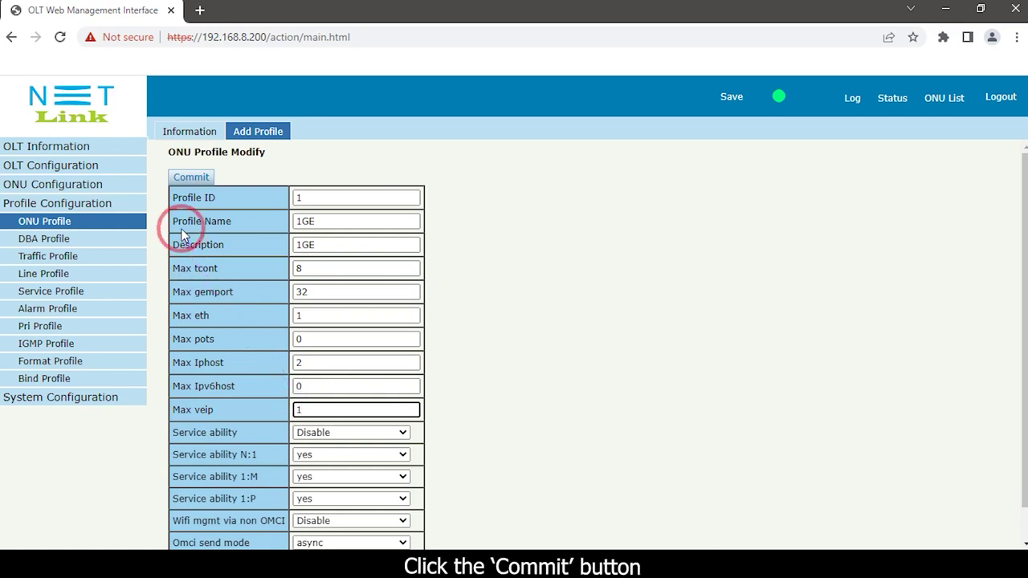
{"action": "left_click", "coordinate": [191, 177]}
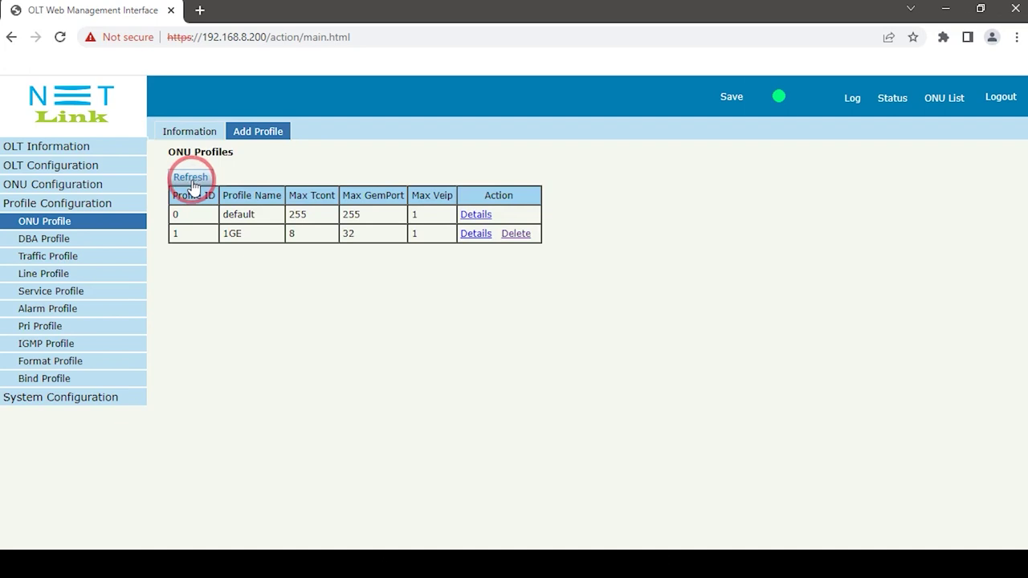
Step: Add a service profile named ROUTE in place of the default srv_1
{"action": "left_click", "coordinate": [49, 294]}
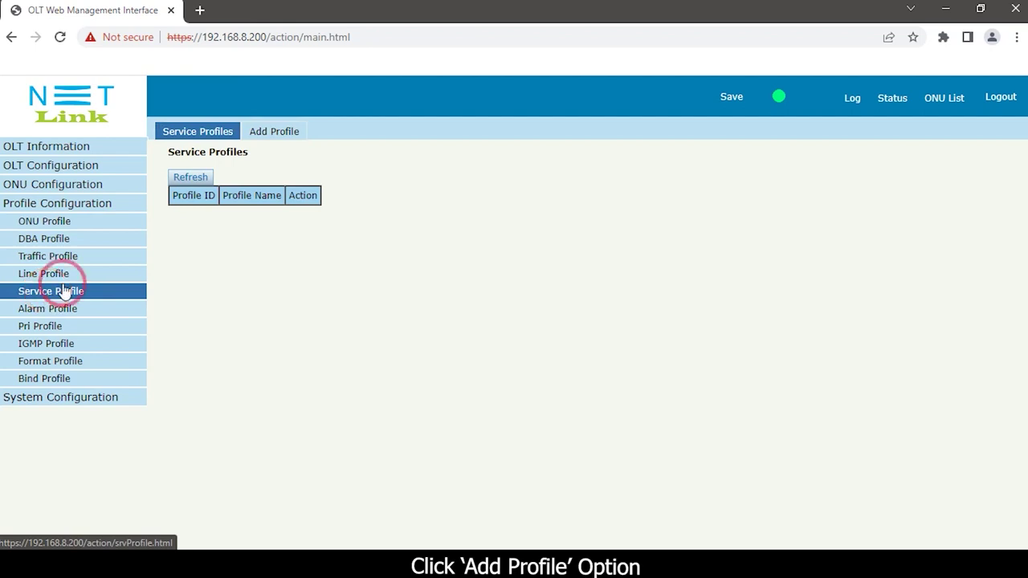
{"action": "left_click", "coordinate": [262, 136]}
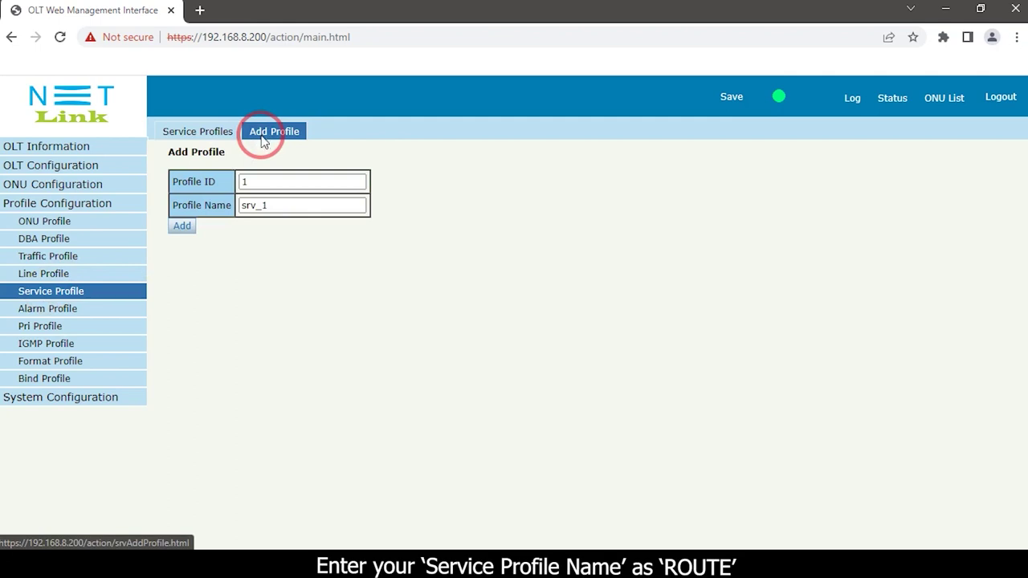
{"action": "left_click", "coordinate": [272, 202]}
{"action": "left_click_drag", "start_coordinate": [272, 203], "coordinate": [241, 203]}
{"action": "type", "text": "R"}
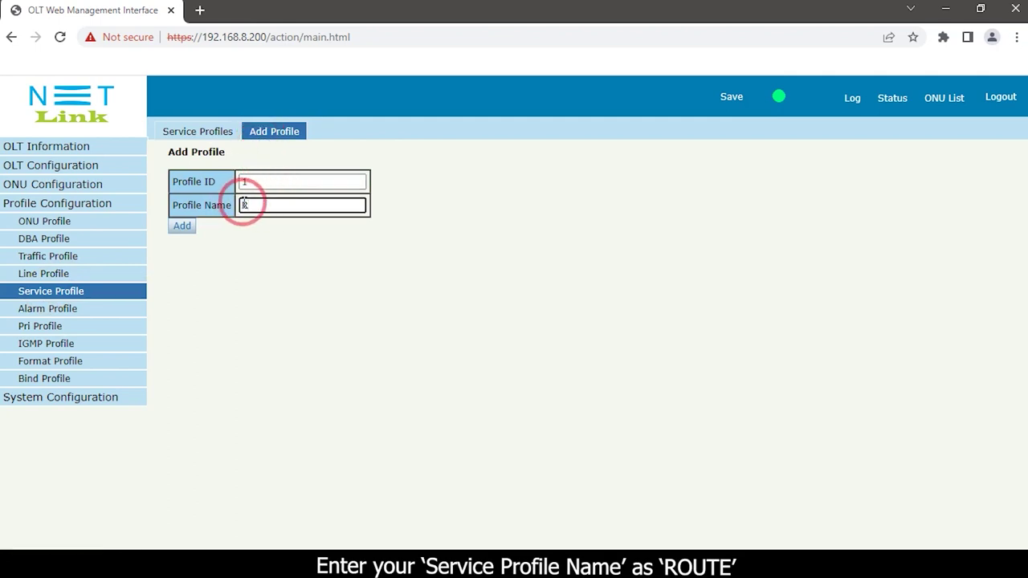
{"action": "type", "text": "OUTE"}
{"action": "left_click", "coordinate": [184, 226]}
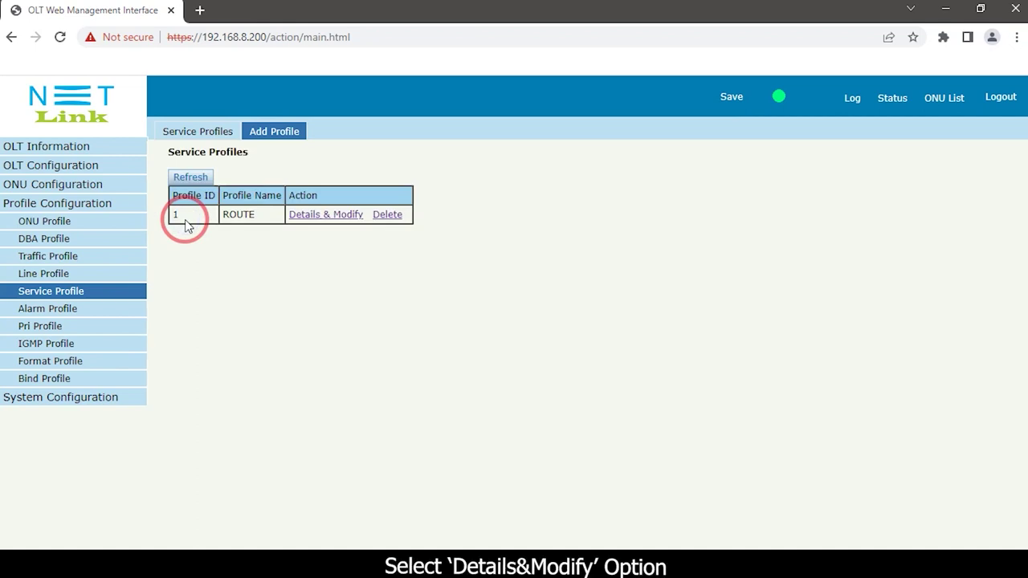
Step: Add a Transparent port VLAN entry on Veip port 1 to the ROUTE profile
{"action": "left_click", "coordinate": [303, 213]}
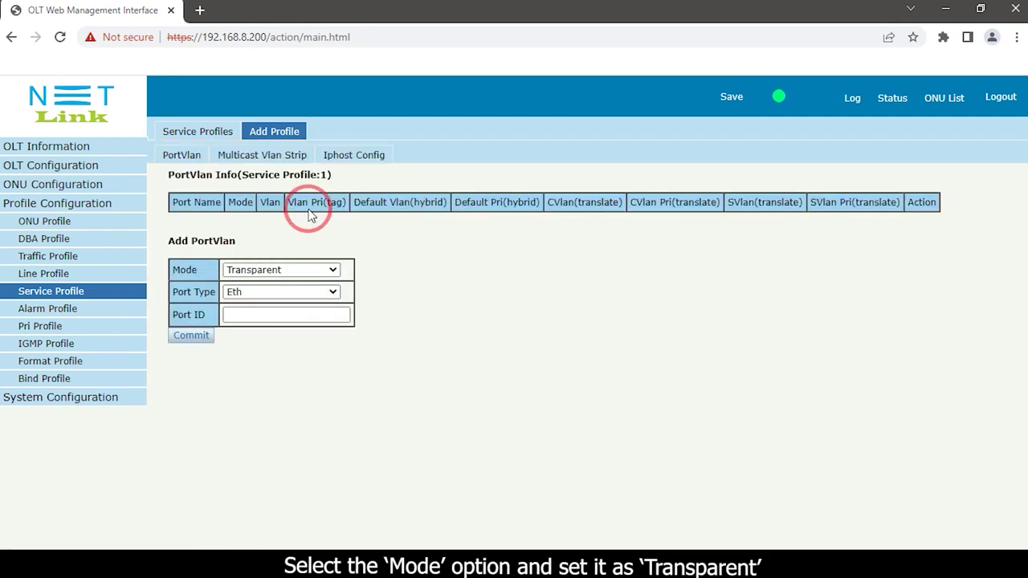
{"action": "left_click", "coordinate": [271, 270]}
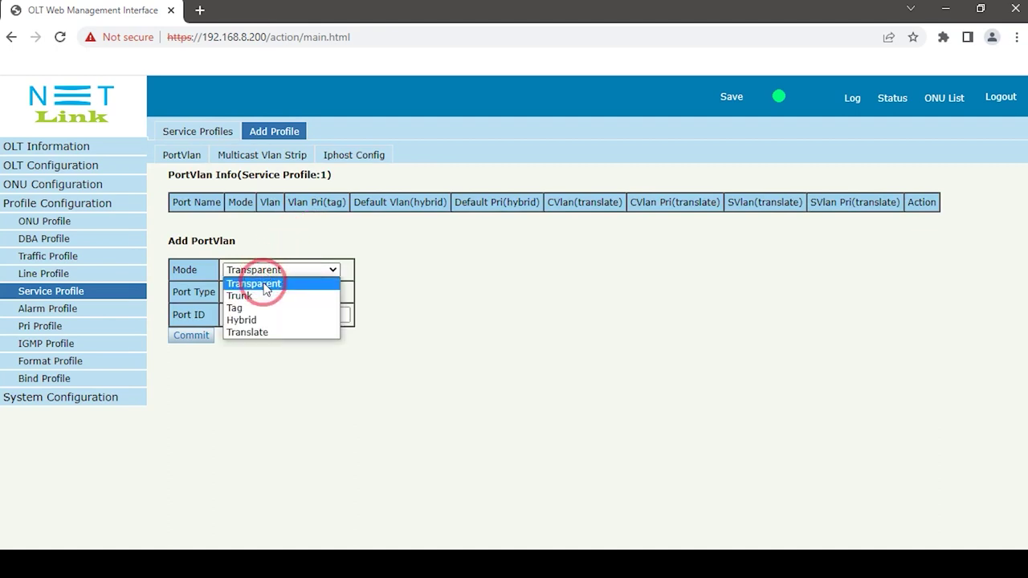
{"action": "left_click", "coordinate": [265, 283]}
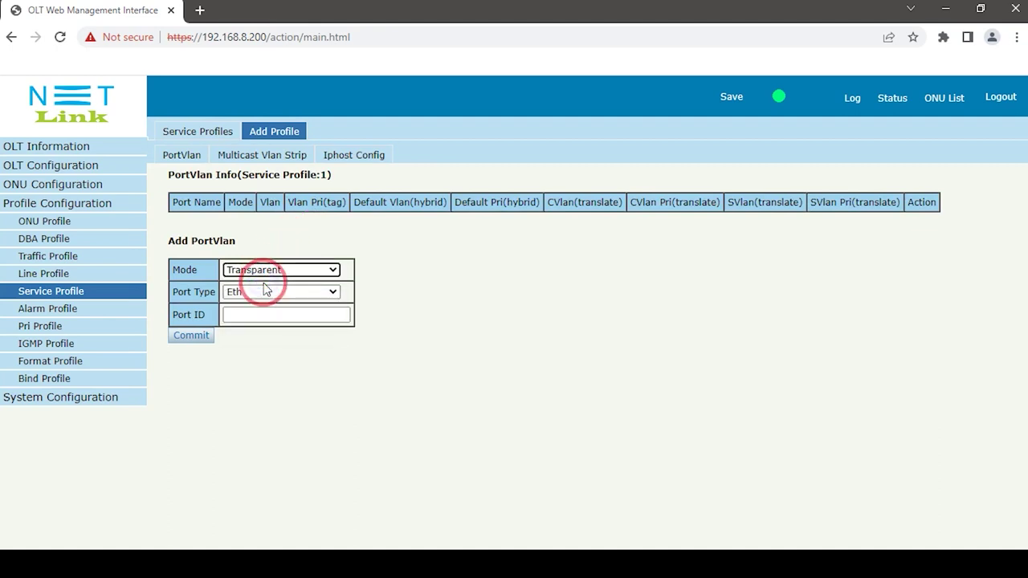
{"action": "left_click", "coordinate": [265, 293]}
{"action": "left_click", "coordinate": [241, 329]}
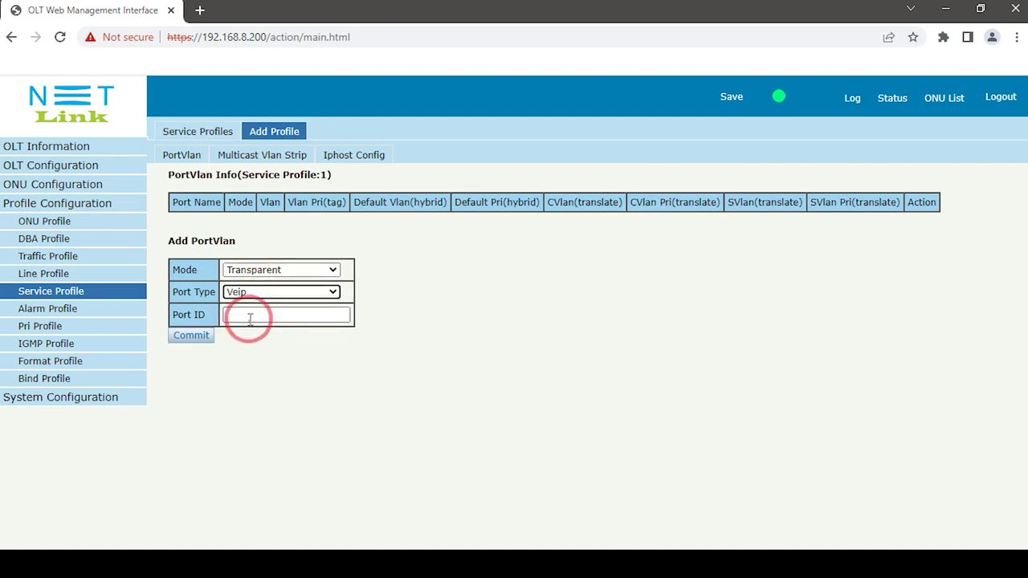
{"action": "left_click", "coordinate": [250, 317]}
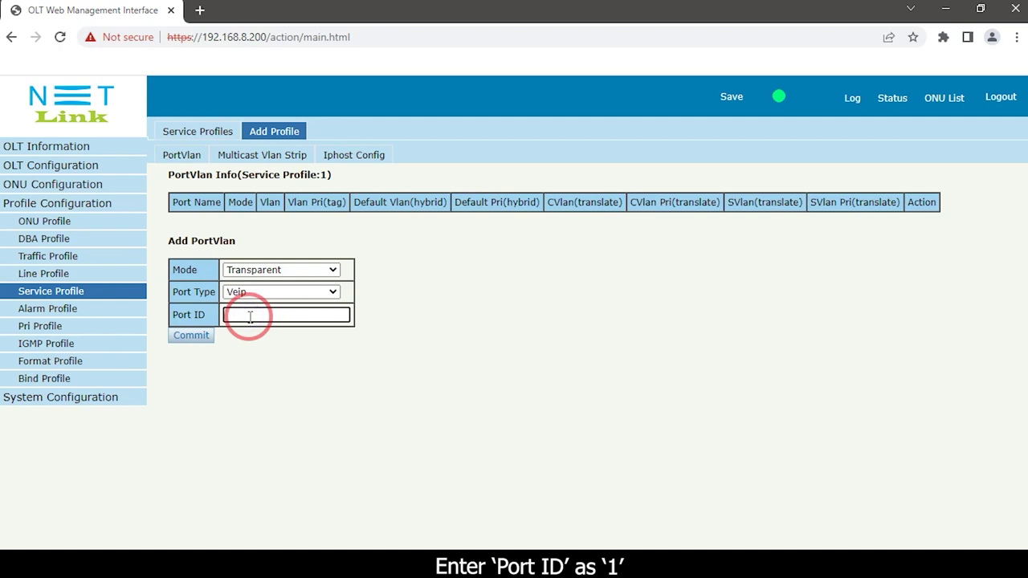
{"action": "type", "text": "1"}
{"action": "left_click", "coordinate": [192, 334]}
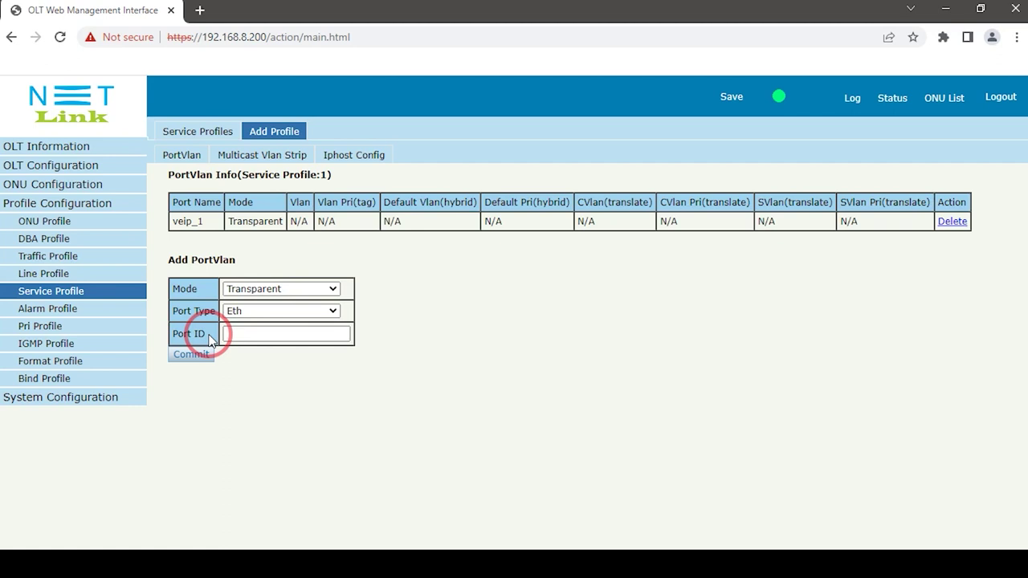
Step: Add VLAN range 101-105 with description vlan101-105 in the VLAN table
{"action": "left_click", "coordinate": [48, 147]}
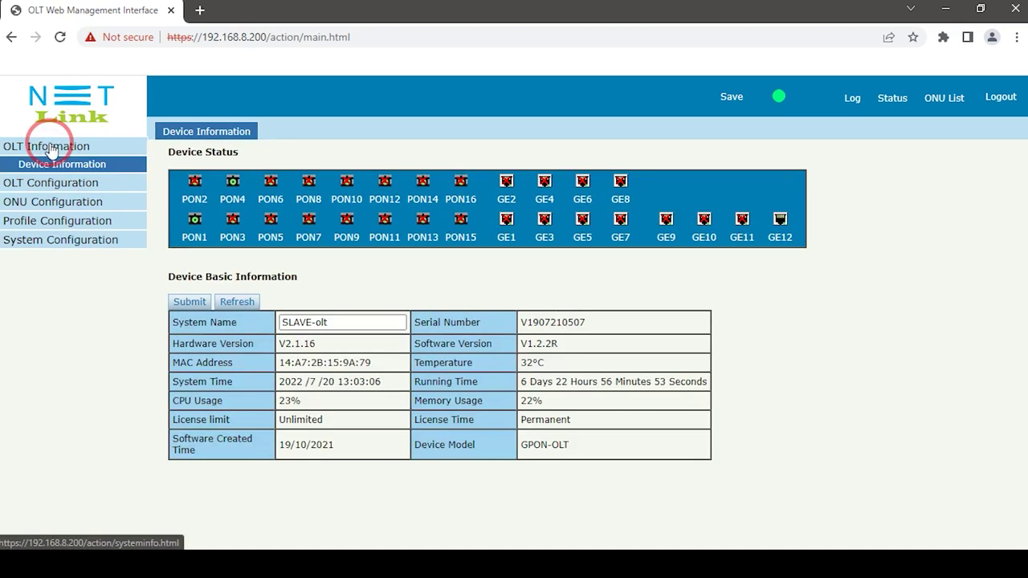
{"action": "left_click", "coordinate": [46, 182]}
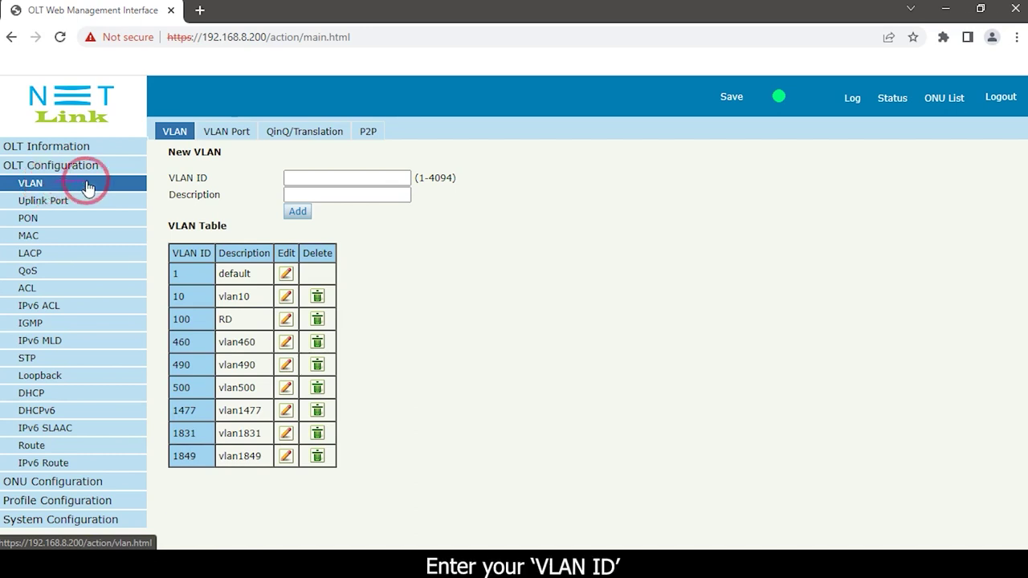
{"action": "left_click", "coordinate": [300, 176]}
{"action": "type", "text": "1"}
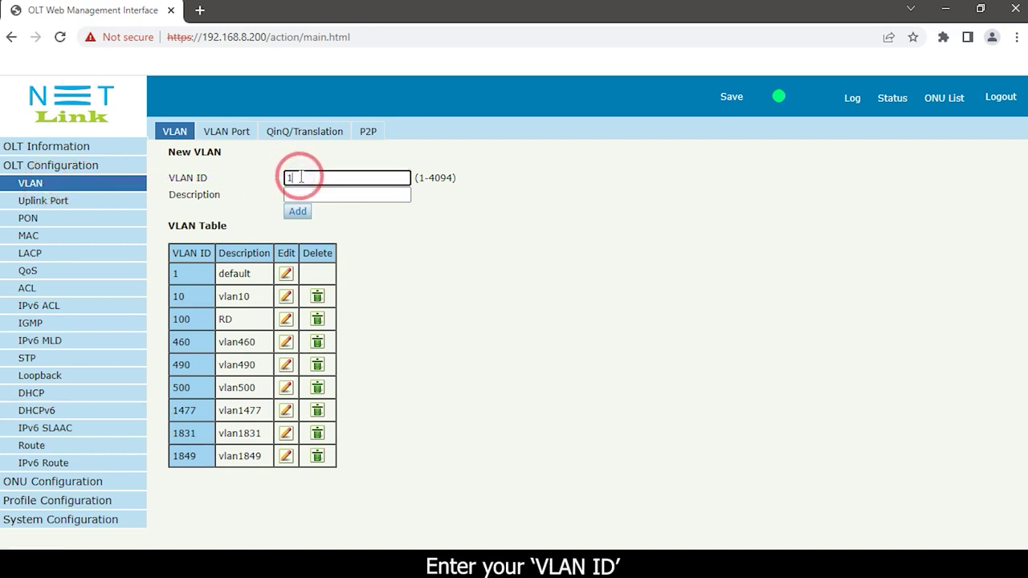
{"action": "type", "text": "01-105"}
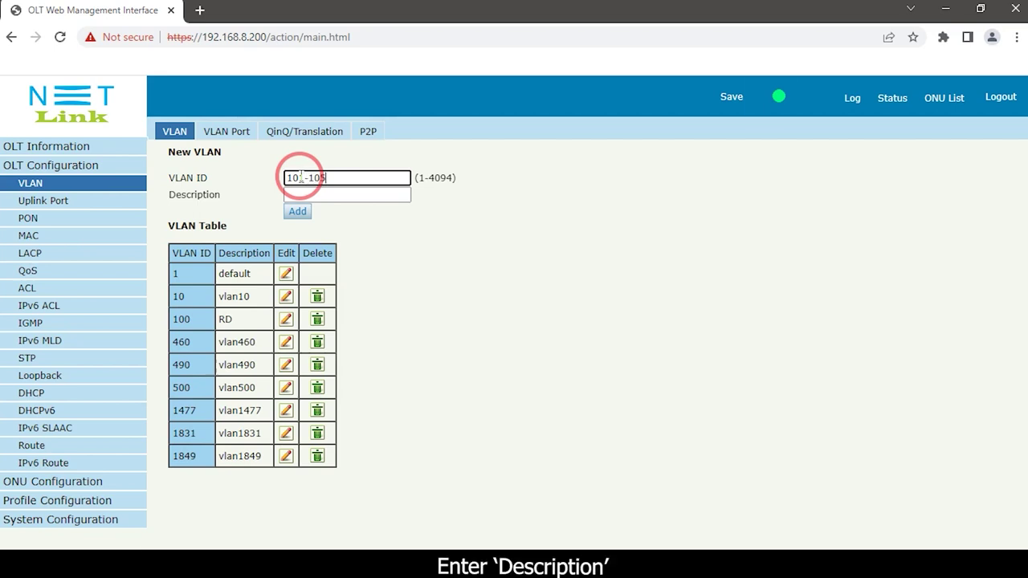
{"action": "left_click", "coordinate": [300, 178]}
{"action": "type", "text": "1"}
{"action": "left_click", "coordinate": [298, 193]}
{"action": "type", "text": "vlan101-105"}
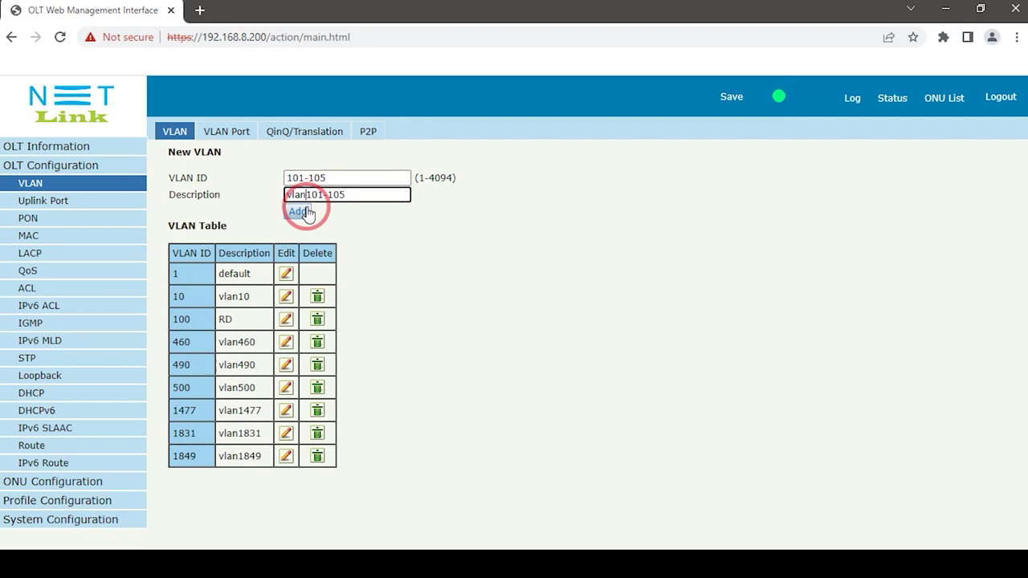
{"action": "left_click", "coordinate": [301, 211]}
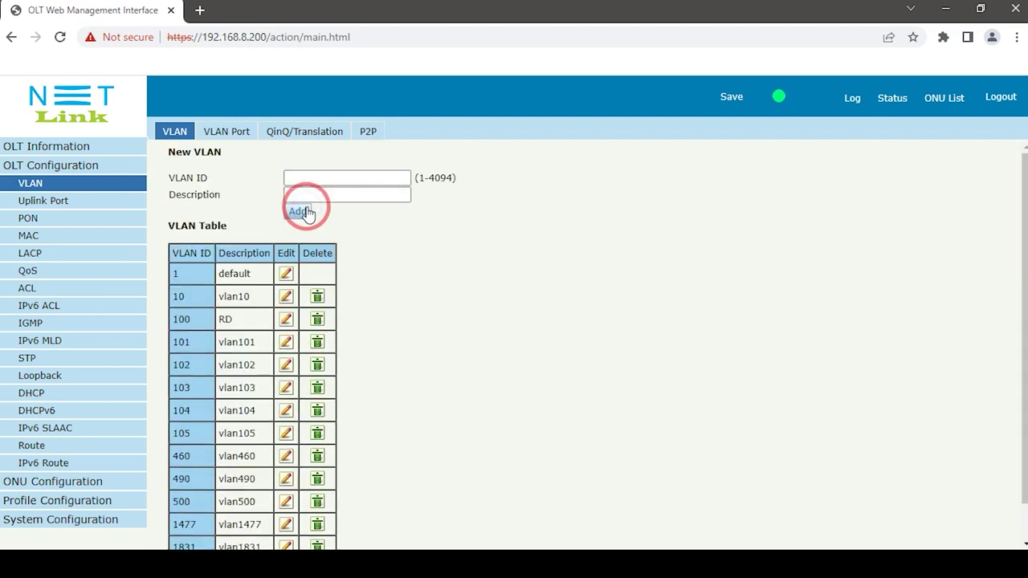
{"action": "scroll", "coordinate": [307, 212], "scroll_direction": "down", "scroll_amount": 1}
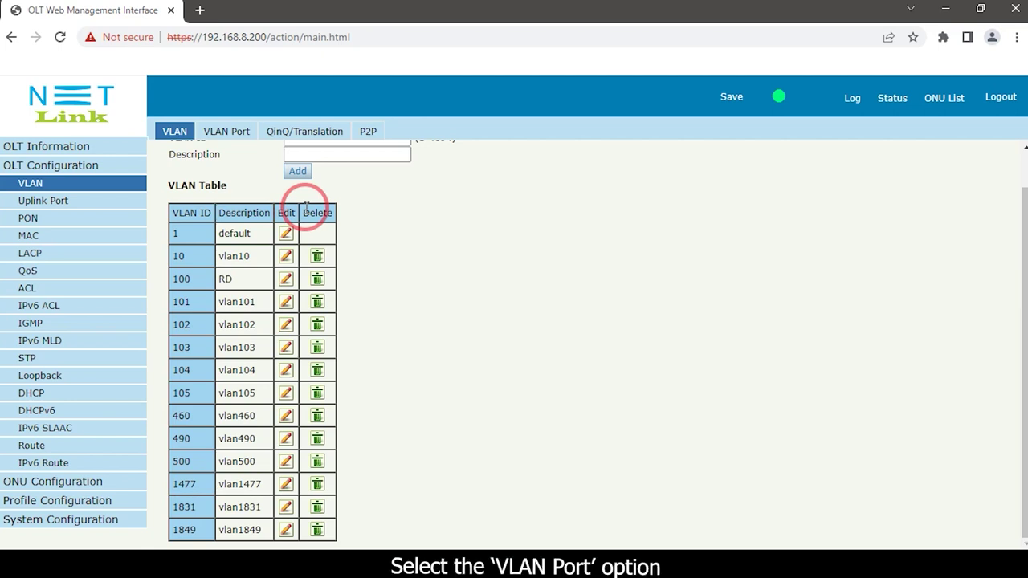
Step: On the VLAN Port page, tag port GE1 on VLANs 101 and 102
{"action": "left_click", "coordinate": [230, 132]}
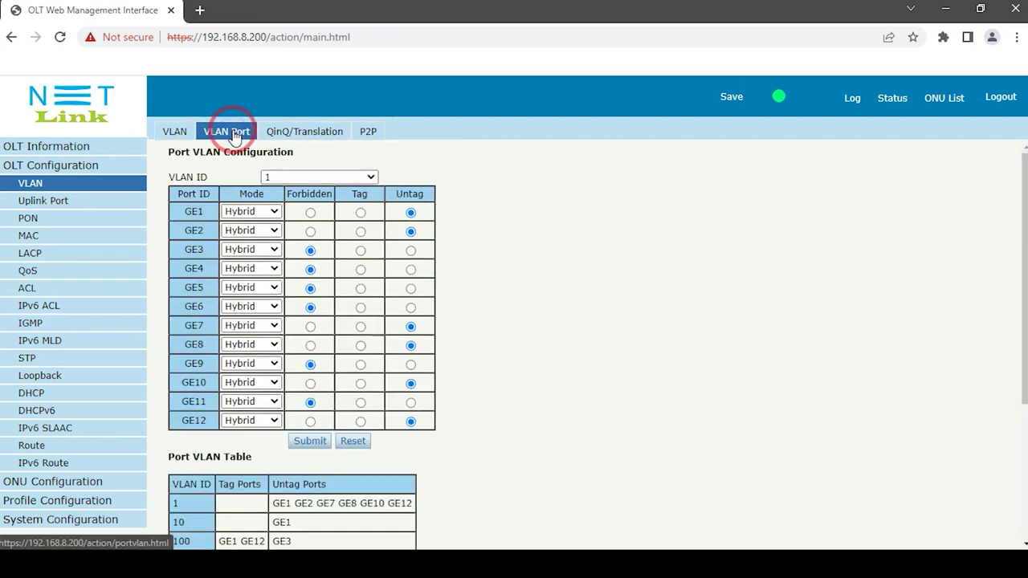
{"action": "left_click", "coordinate": [268, 175]}
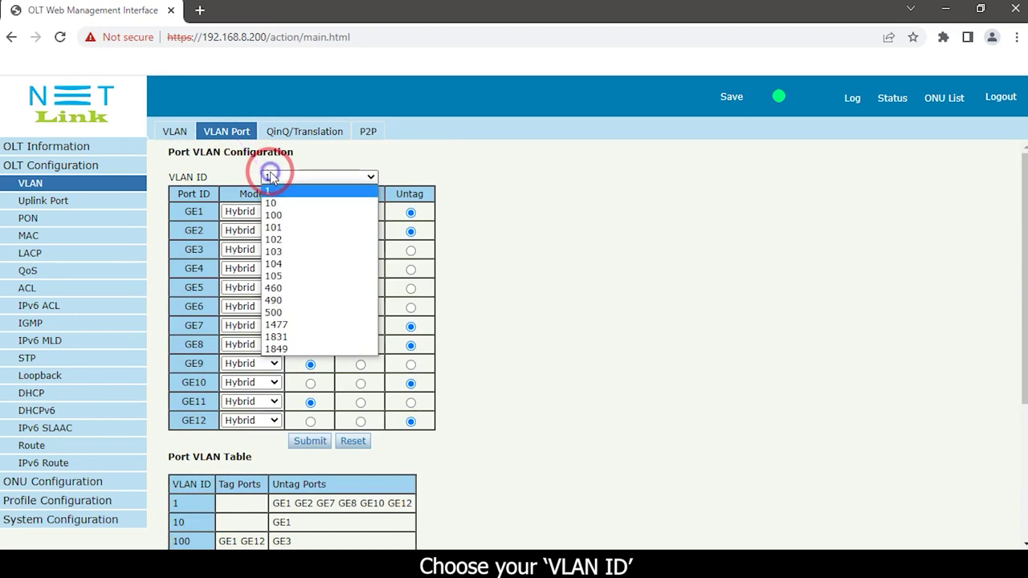
{"action": "left_click", "coordinate": [280, 227]}
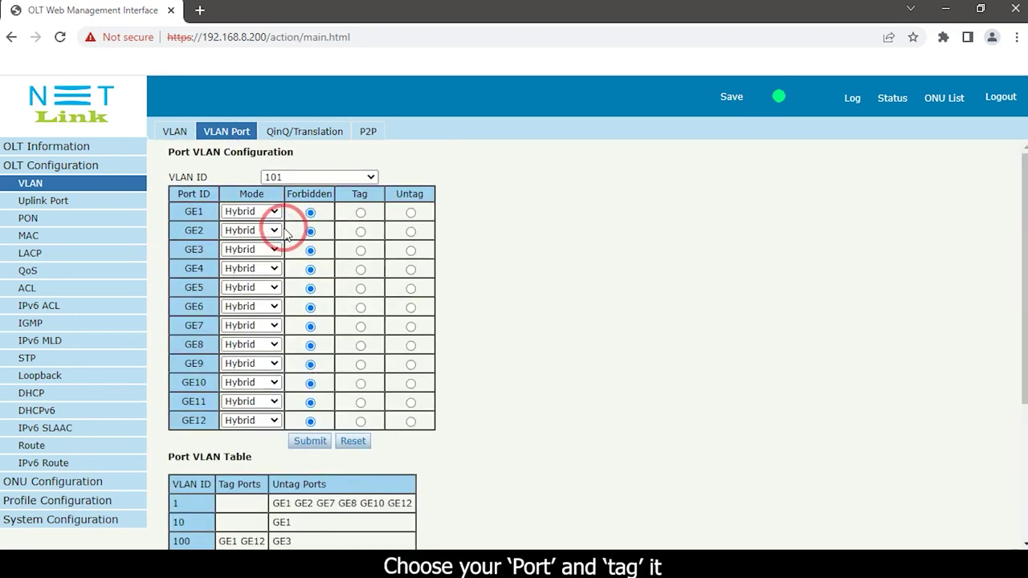
{"action": "left_click", "coordinate": [360, 214]}
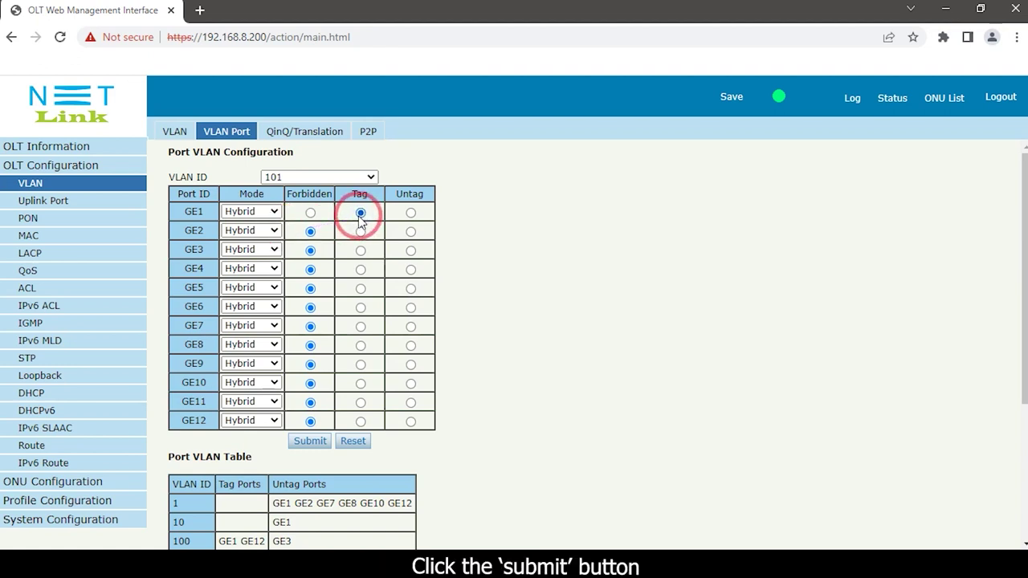
{"action": "left_click", "coordinate": [313, 441]}
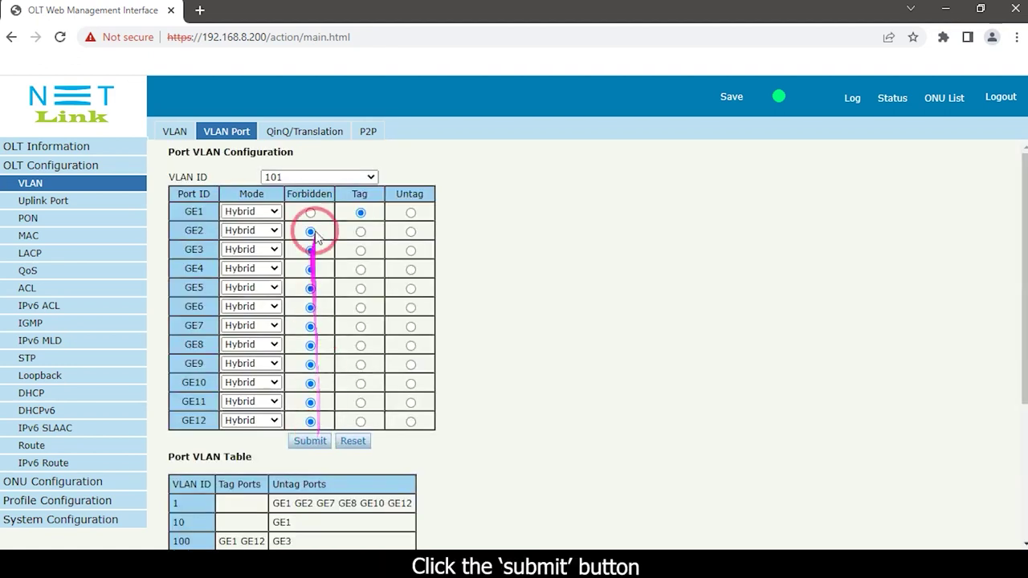
{"action": "left_click", "coordinate": [314, 176]}
{"action": "left_click", "coordinate": [296, 238]}
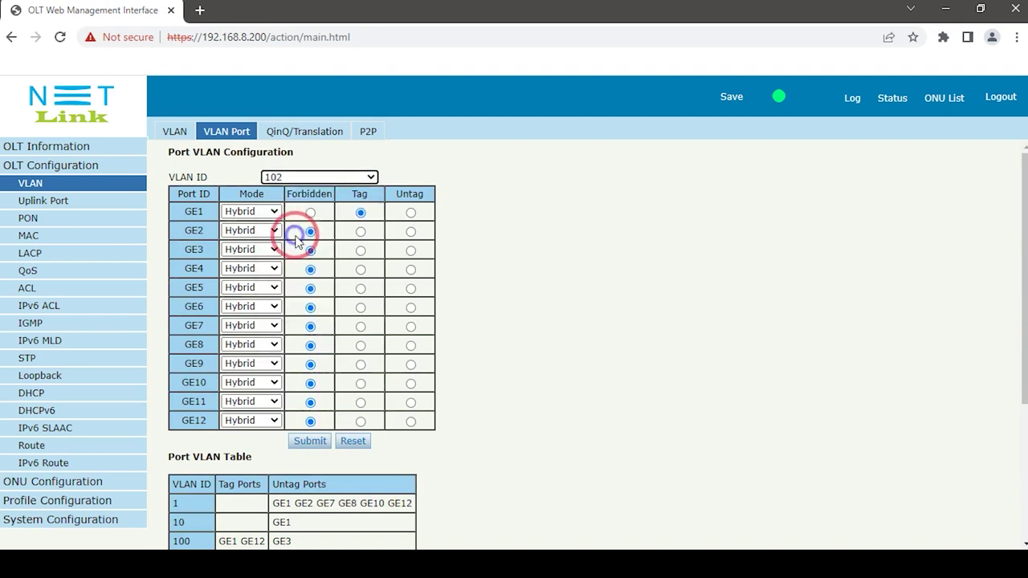
{"action": "left_click", "coordinate": [361, 212]}
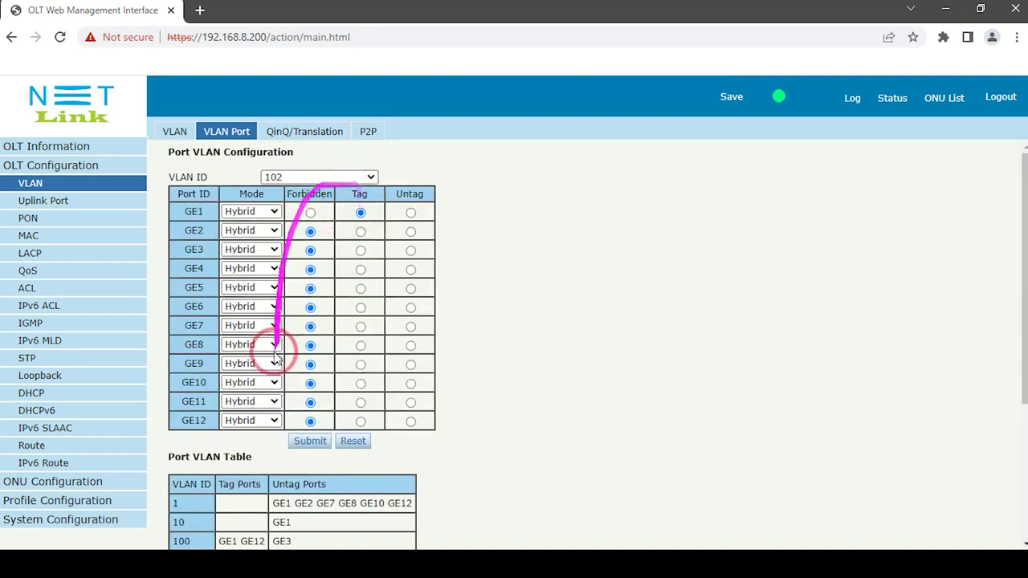
Step: Tag port GE1 on VLANs 103, 104 and 105, submitting each
{"action": "left_click", "coordinate": [329, 177]}
{"action": "left_click", "coordinate": [297, 252]}
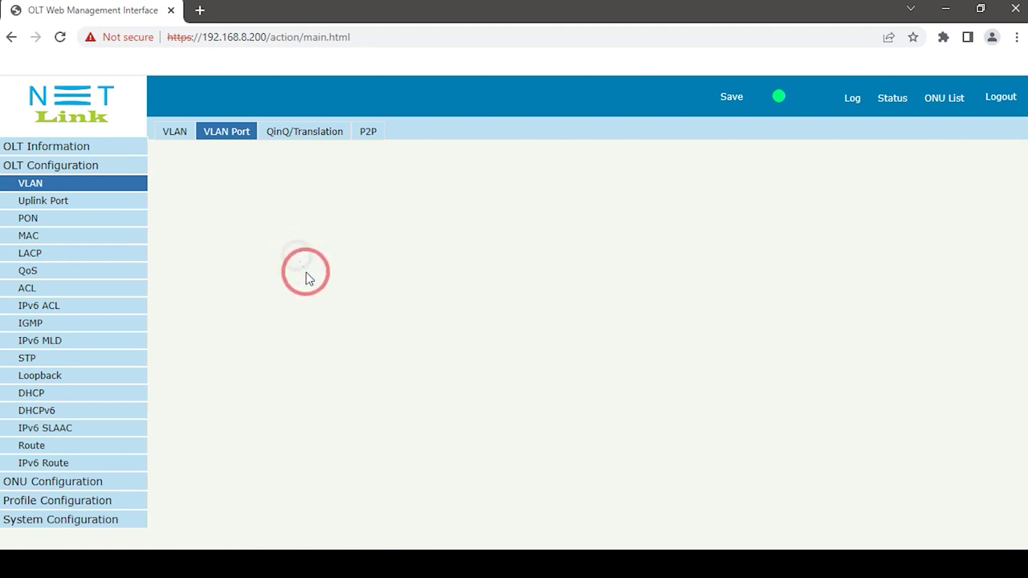
{"action": "left_click", "coordinate": [313, 441]}
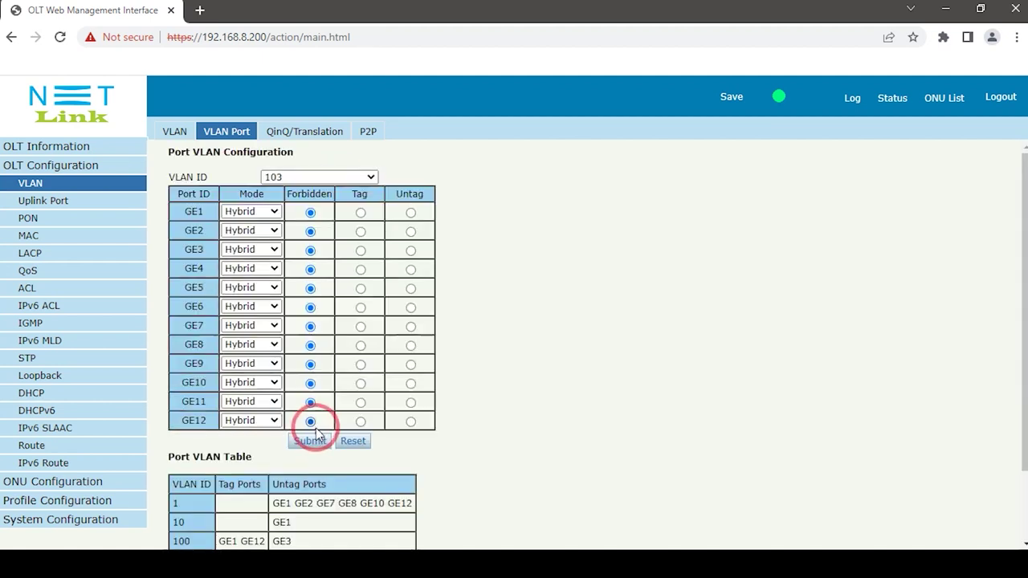
{"action": "left_click", "coordinate": [366, 177]}
{"action": "left_click", "coordinate": [273, 264]}
{"action": "left_click", "coordinate": [361, 212]}
{"action": "left_click", "coordinate": [310, 441]}
{"action": "left_click", "coordinate": [318, 177]}
{"action": "left_click", "coordinate": [273, 276]}
{"action": "left_click", "coordinate": [361, 212]}
{"action": "left_click", "coordinate": [310, 440]}
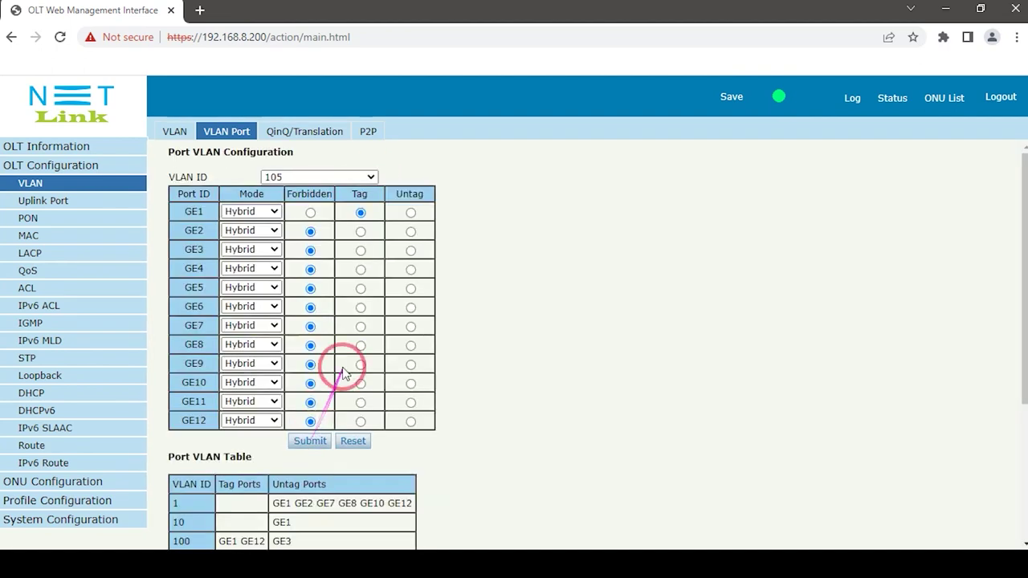
Step: Reset GE1 to Forbidden on VLAN 101 and the next VLAN
{"action": "scroll", "coordinate": [321, 362], "scroll_direction": "down", "scroll_amount": 3}
{"action": "scroll", "coordinate": [254, 369], "scroll_direction": "up", "scroll_amount": 3}
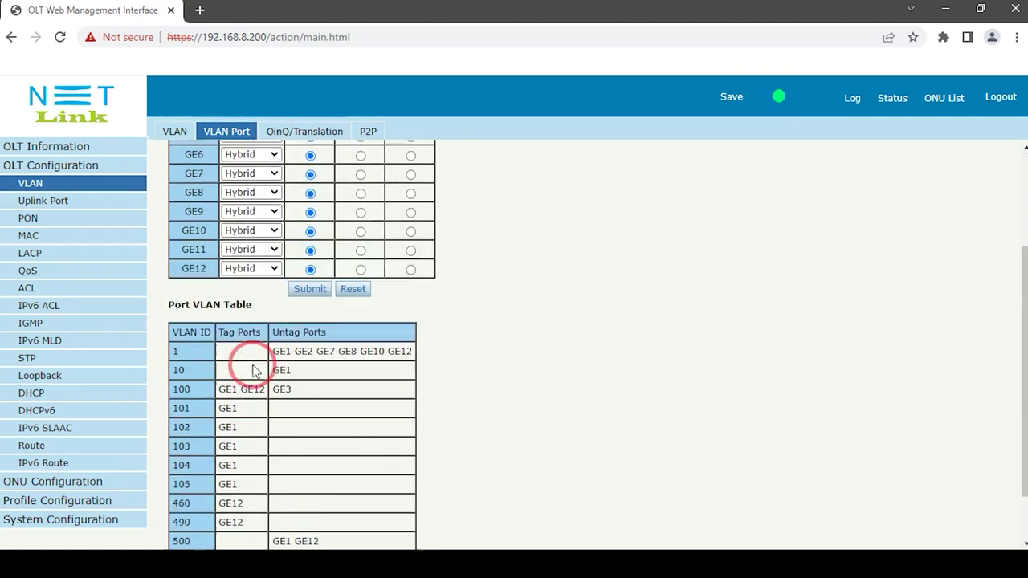
{"action": "left_click", "coordinate": [310, 212]}
{"action": "left_click", "coordinate": [310, 441]}
{"action": "left_click", "coordinate": [318, 177]}
{"action": "left_click", "coordinate": [294, 231]}
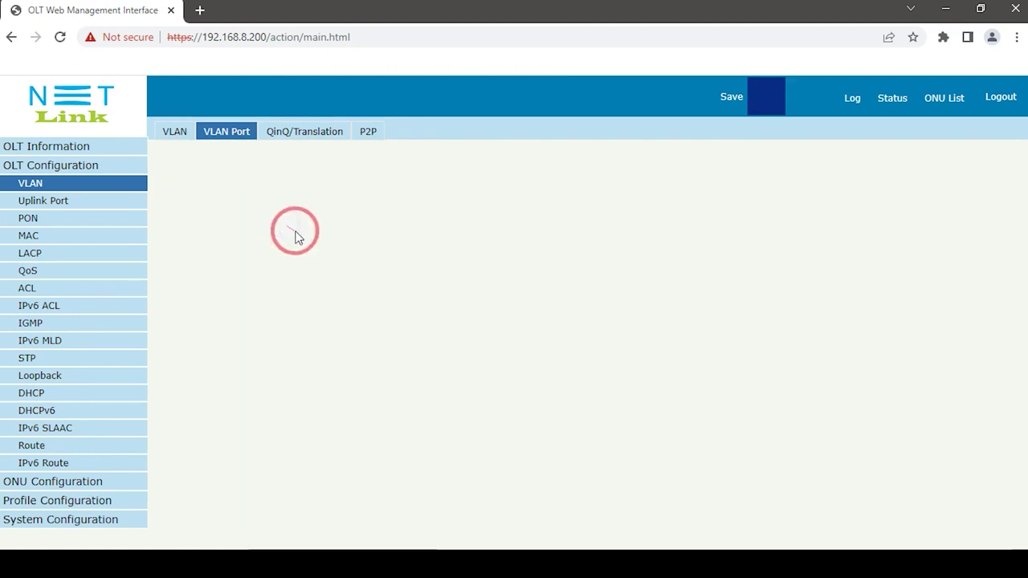
{"action": "left_click", "coordinate": [321, 441]}
Step: Submit the GE1 Forbidden reset on VLAN 102 and the remaining VLANs through 105
{"action": "left_click", "coordinate": [369, 177]}
{"action": "left_click", "coordinate": [290, 241]}
{"action": "left_click", "coordinate": [310, 440]}
{"action": "left_click", "coordinate": [359, 178]}
{"action": "left_click", "coordinate": [313, 440]}
{"action": "left_click", "coordinate": [359, 177]}
{"action": "left_click", "coordinate": [311, 241]}
{"action": "left_click", "coordinate": [328, 434]}
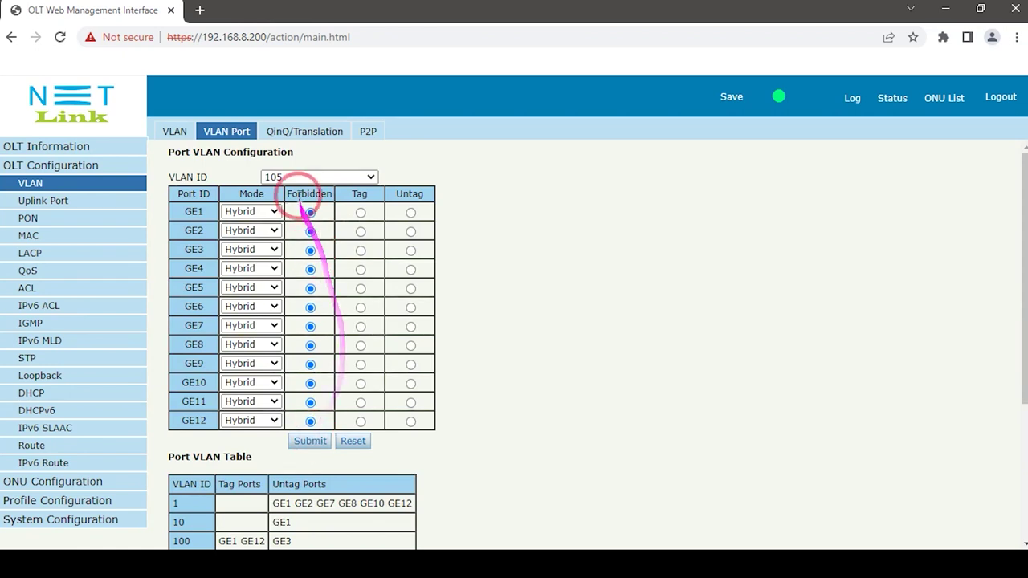
Step: Tag port GE3 on VLANs 101 and 102
{"action": "left_click", "coordinate": [305, 178]}
{"action": "left_click", "coordinate": [351, 227]}
{"action": "left_click", "coordinate": [361, 252]}
{"action": "left_click", "coordinate": [342, 173]}
{"action": "left_click", "coordinate": [276, 232]}
{"action": "left_click", "coordinate": [310, 441]}
Step: Tag port GE3 on VLANs 103 and 104, submitting each
{"action": "left_click", "coordinate": [367, 173]}
{"action": "left_click", "coordinate": [321, 252]}
{"action": "left_click", "coordinate": [360, 250]}
{"action": "left_click", "coordinate": [310, 441]}
{"action": "left_click", "coordinate": [367, 174]}
{"action": "left_click", "coordinate": [319, 277]}
{"action": "left_click", "coordinate": [359, 250]}
{"action": "left_click", "coordinate": [323, 437]}
{"action": "scroll", "coordinate": [321, 425], "scroll_direction": "down", "scroll_amount": 2}
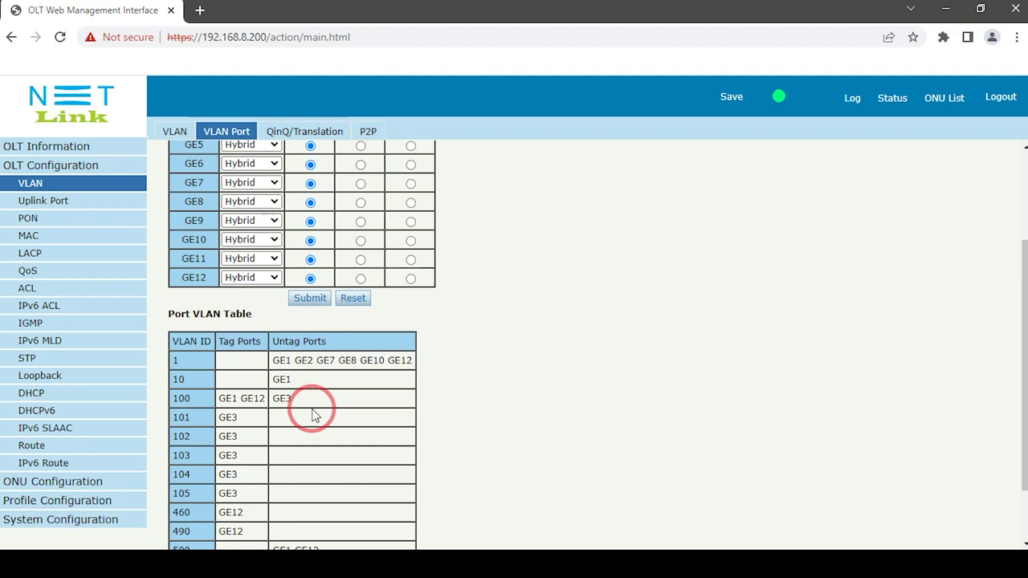
Step: Add VLAN ID 2222 with description 'vlan2222' on the VLAN page
{"action": "left_click", "coordinate": [175, 131]}
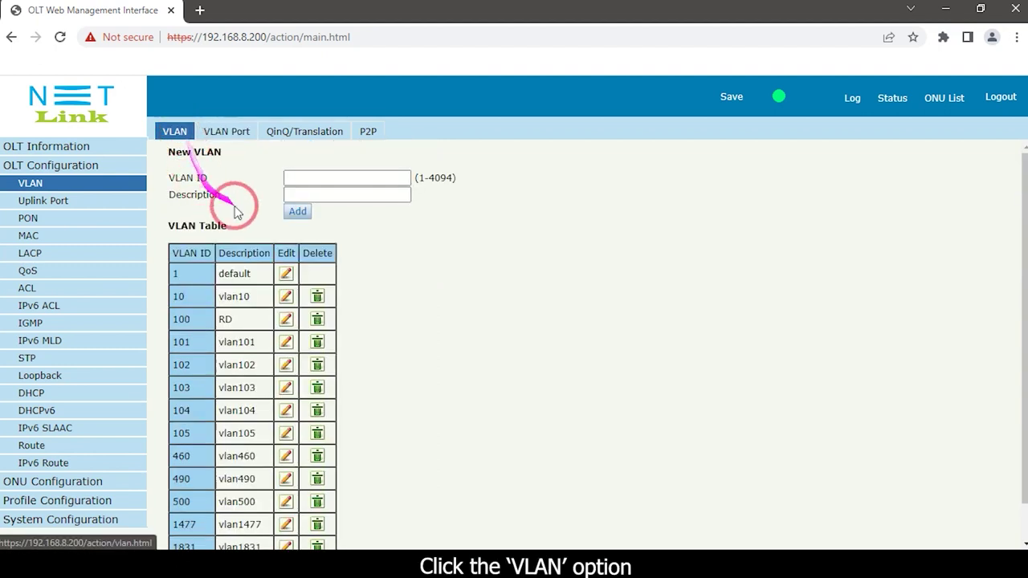
{"action": "left_click", "coordinate": [331, 178]}
{"action": "type", "text": "2222"}
{"action": "left_click", "coordinate": [332, 197]}
{"action": "type", "text": "vlan2222"}
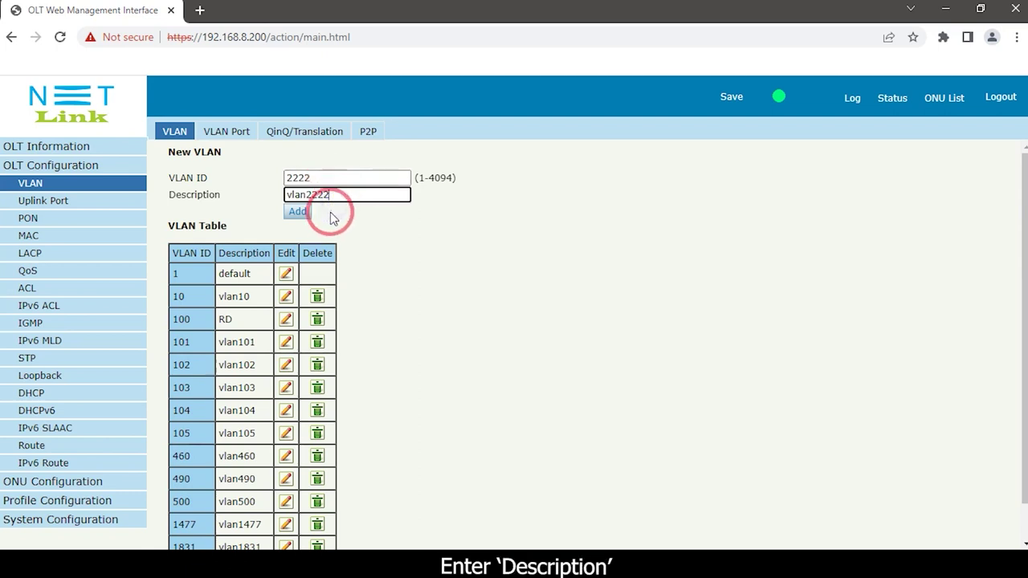
{"action": "left_click", "coordinate": [297, 212]}
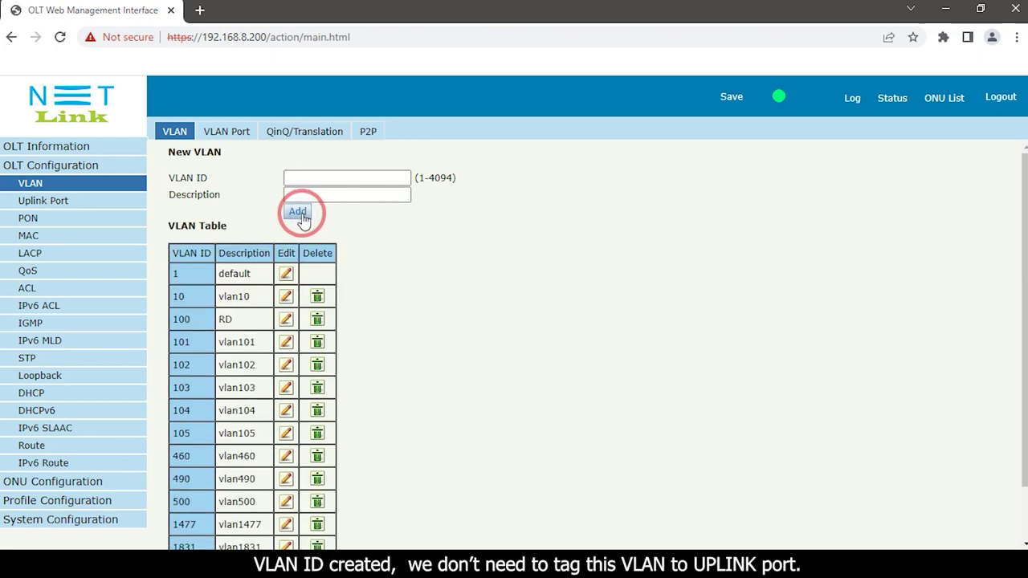
{"action": "scroll", "coordinate": [291, 265], "scroll_direction": "down", "scroll_amount": 2}
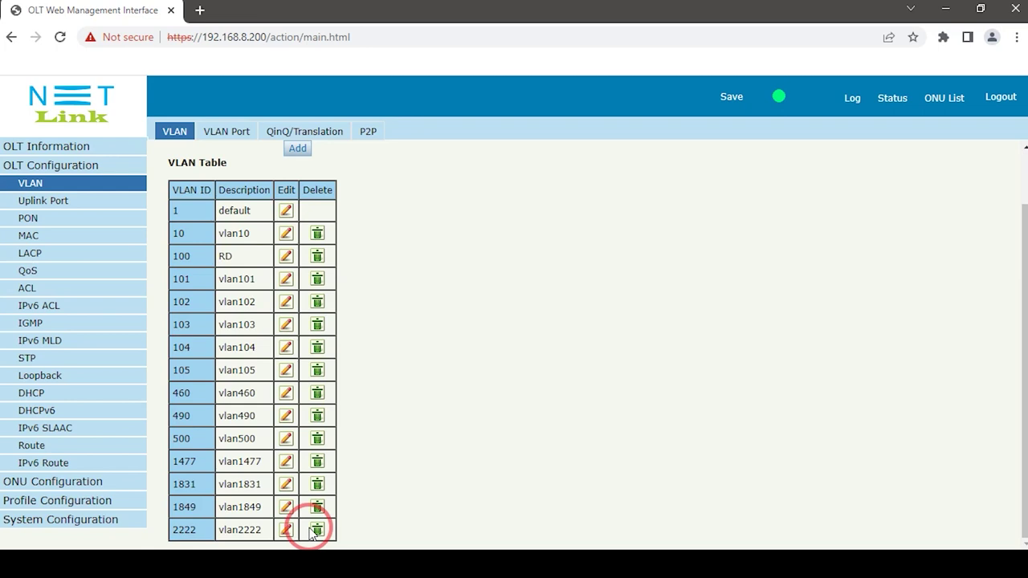
Step: Give the management VLAN the IP address 192.168.1.100 and a subnet mask, then submit
{"action": "left_click", "coordinate": [32, 446]}
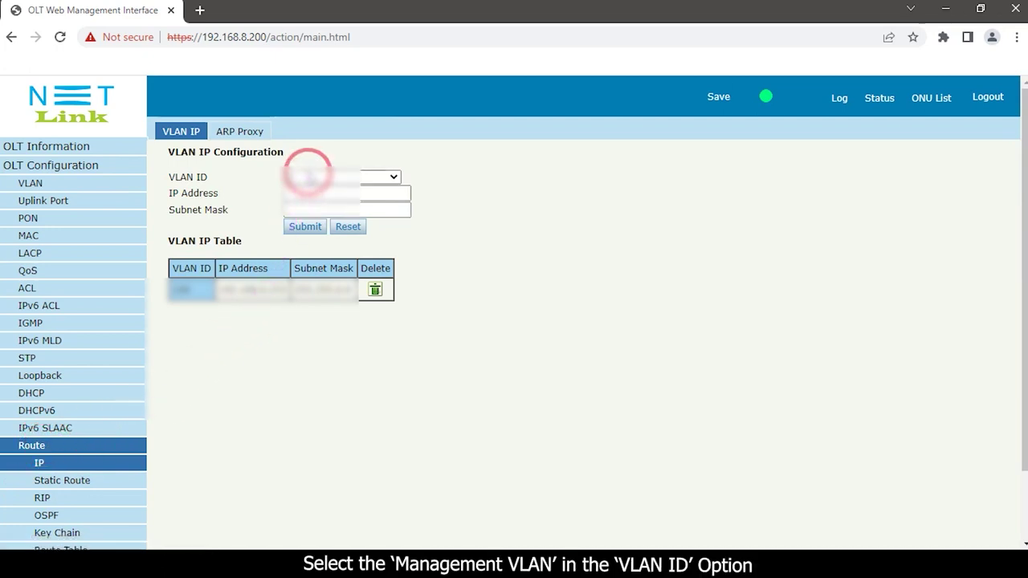
{"action": "left_click", "coordinate": [308, 173]}
{"action": "left_click", "coordinate": [298, 360]}
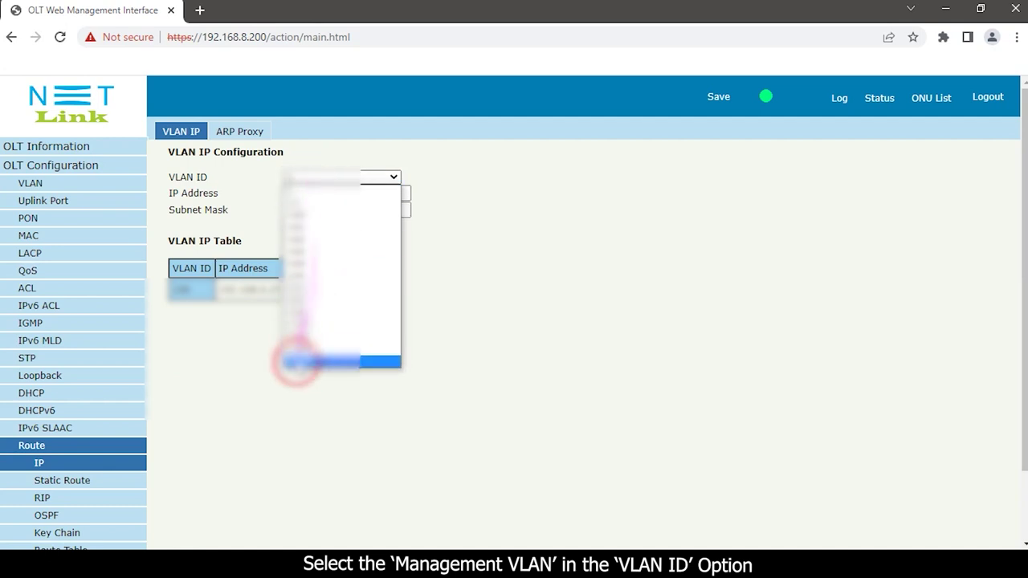
{"action": "left_click", "coordinate": [305, 193]}
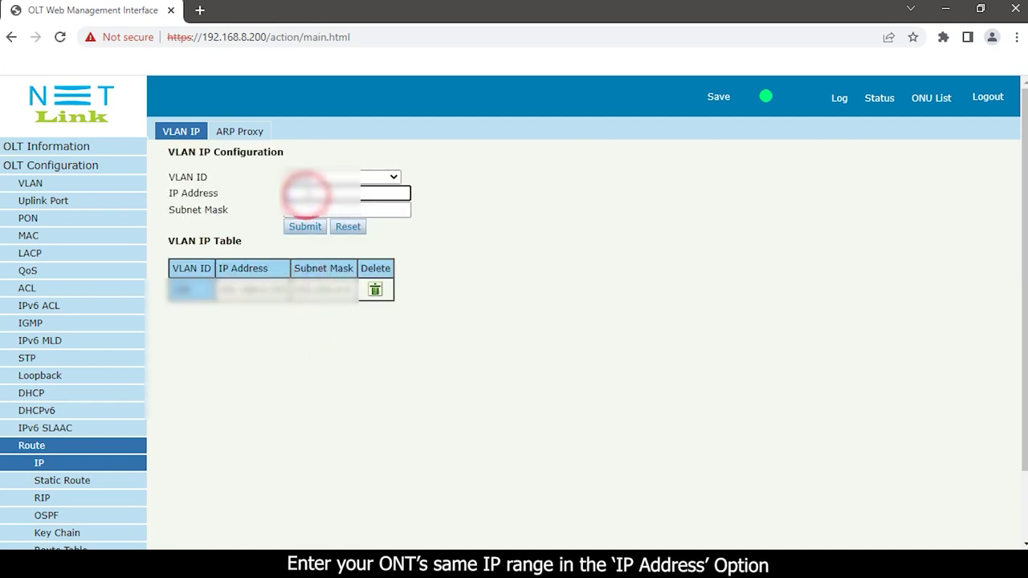
{"action": "type", "text": "192.168.1.100"}
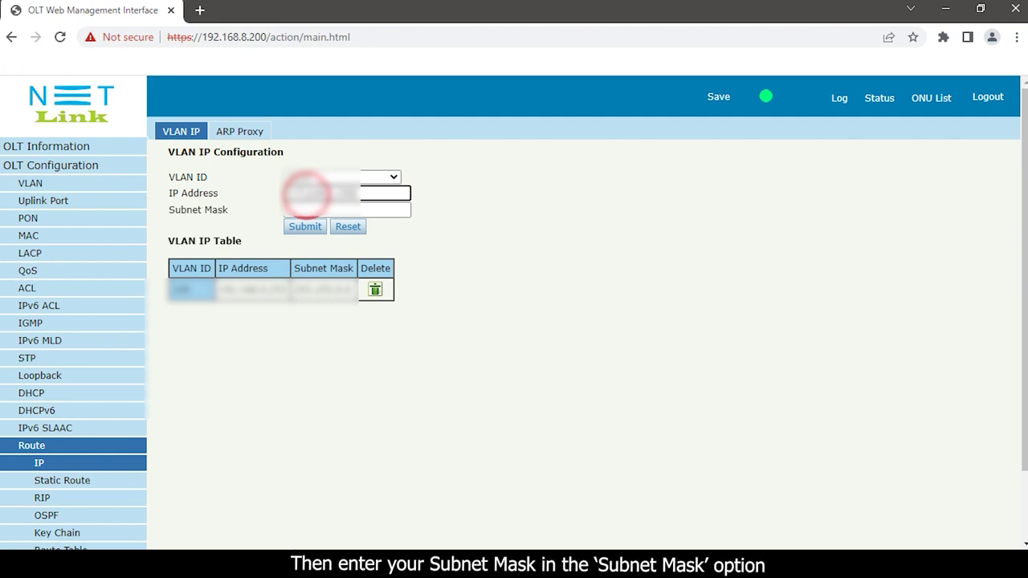
{"action": "left_click", "coordinate": [305, 209]}
{"action": "type", "text": "255.25"}
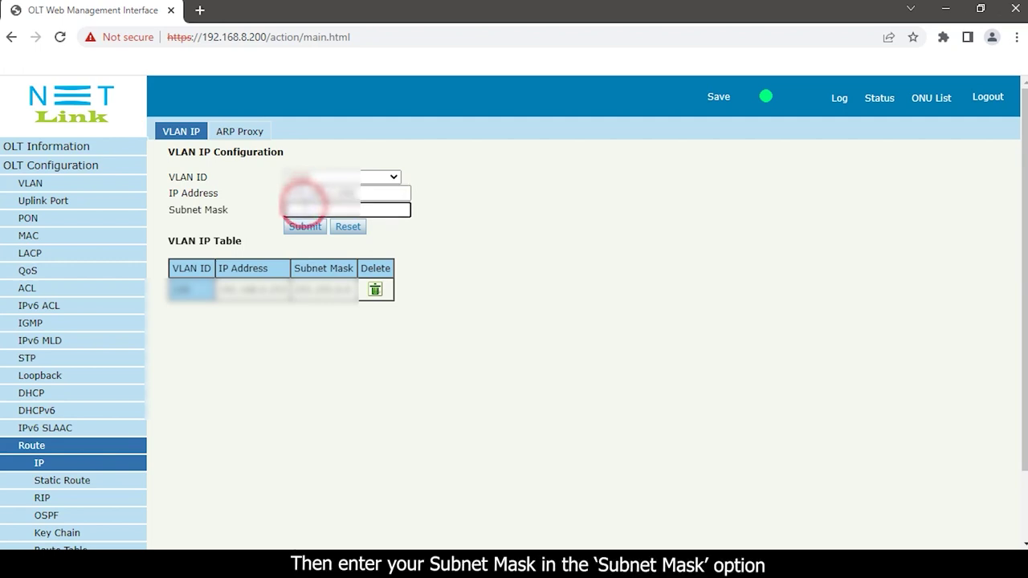
{"action": "type", "text": "5.255.0255.0"}
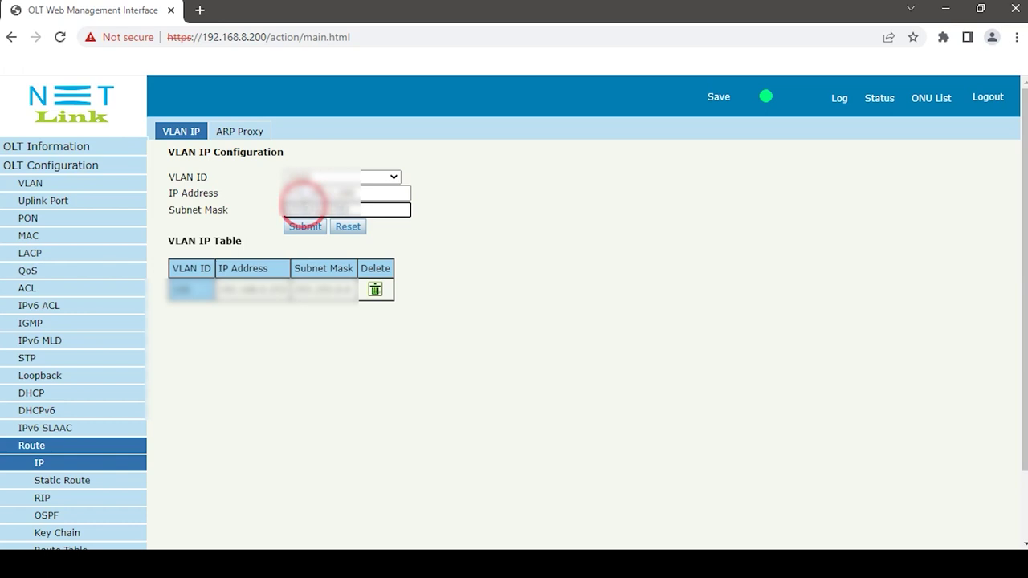
{"action": "left_click", "coordinate": [312, 229]}
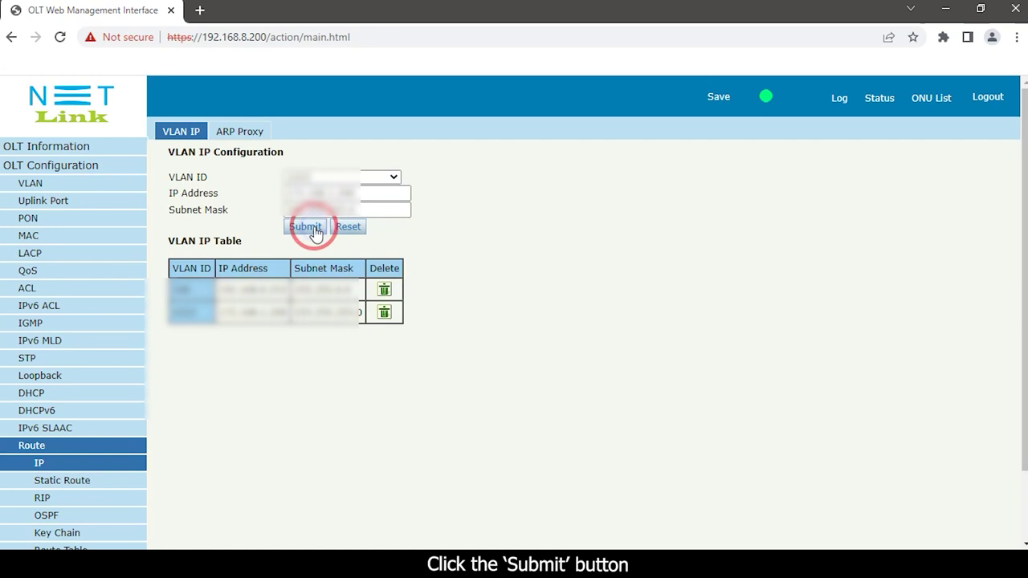
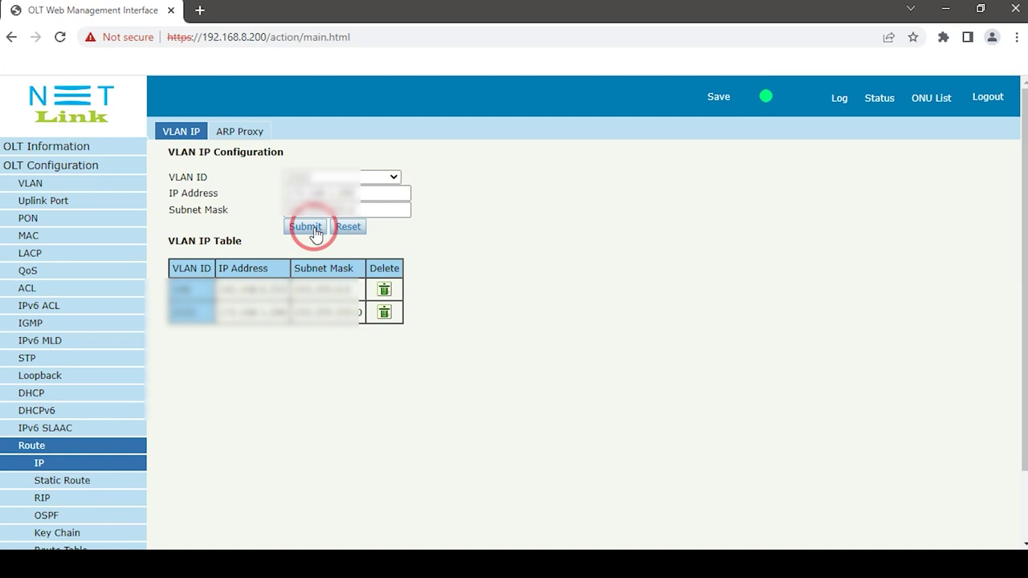
Step: Create a new line profile named 101_105_2222 under Profile Configuration > Line Profile
{"action": "scroll", "coordinate": [73, 340], "scroll_direction": "down", "scroll_amount": 2}
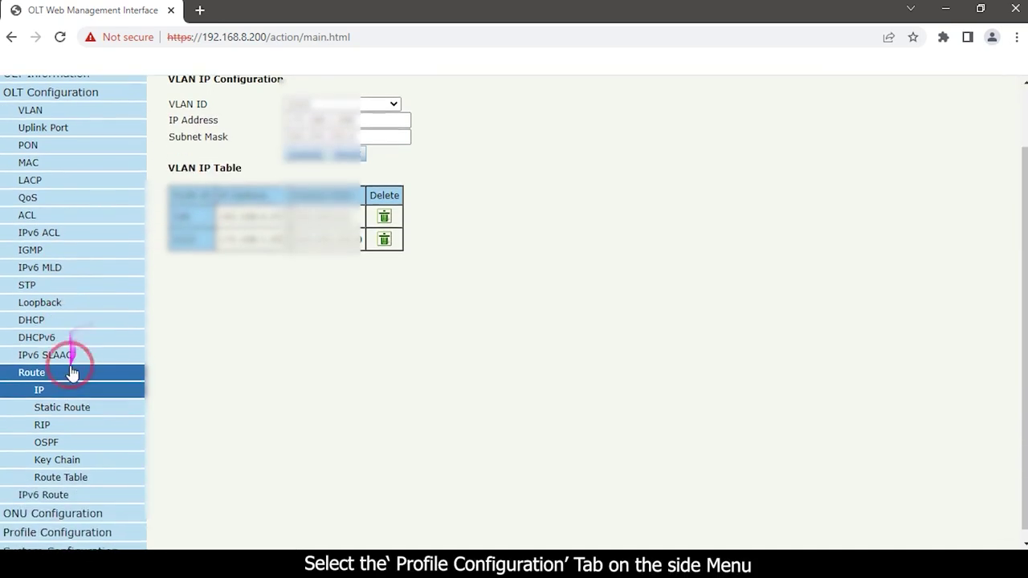
{"action": "left_click", "coordinate": [75, 522]}
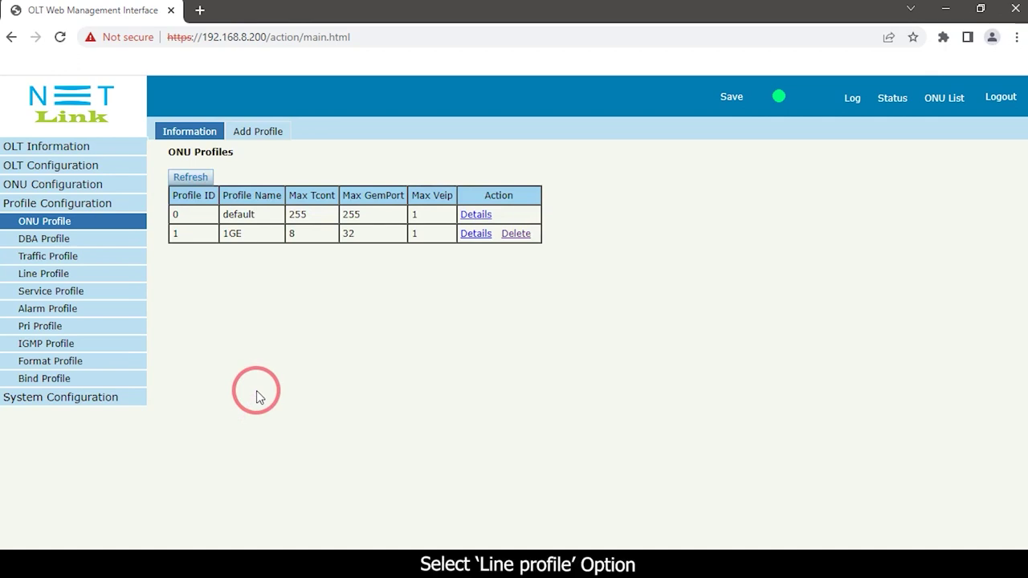
{"action": "left_click", "coordinate": [59, 275]}
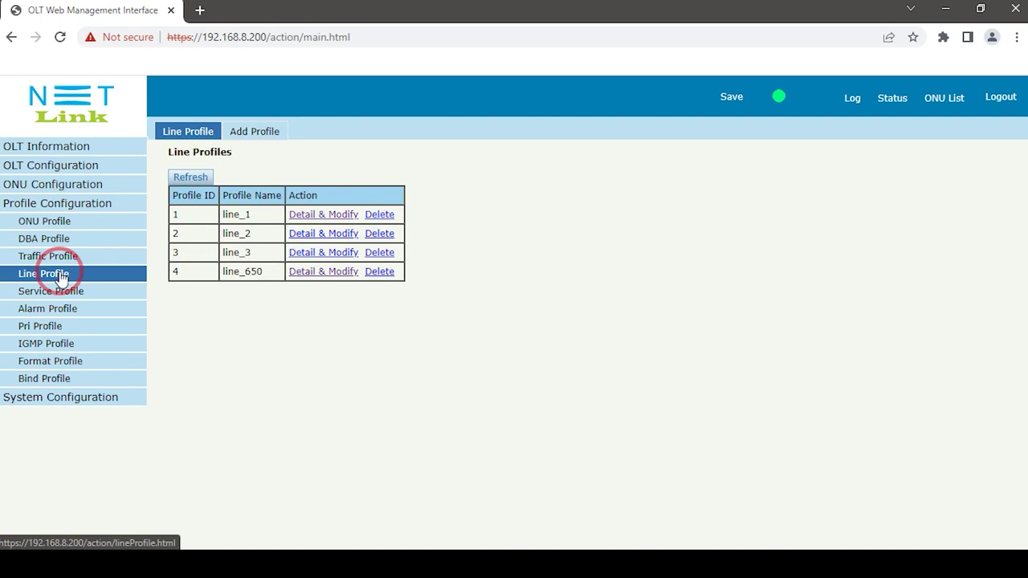
{"action": "left_click", "coordinate": [238, 133]}
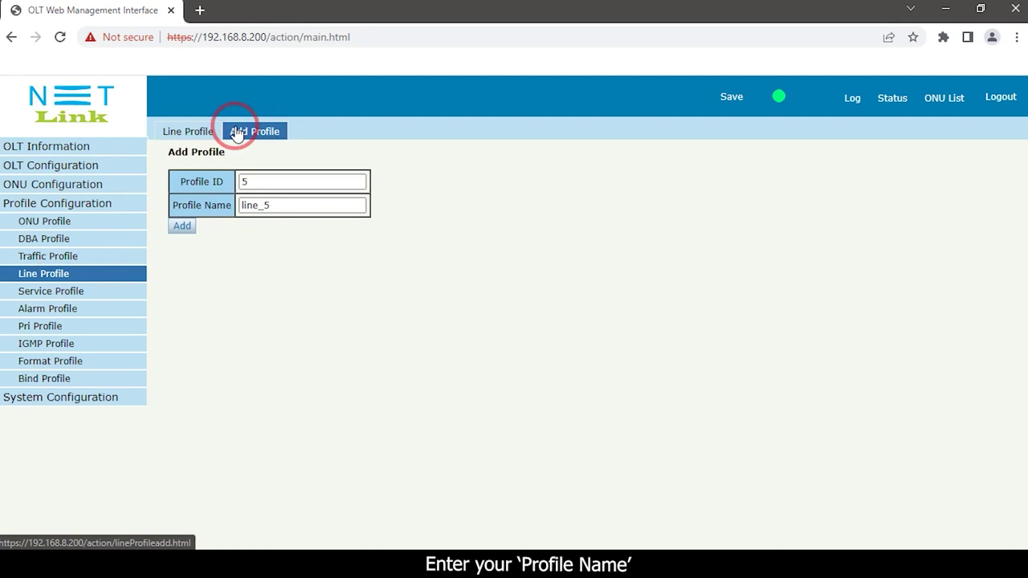
{"action": "left_click", "coordinate": [276, 204]}
{"action": "double_click", "coordinate": [276, 204]}
{"action": "type", "text": "101"}
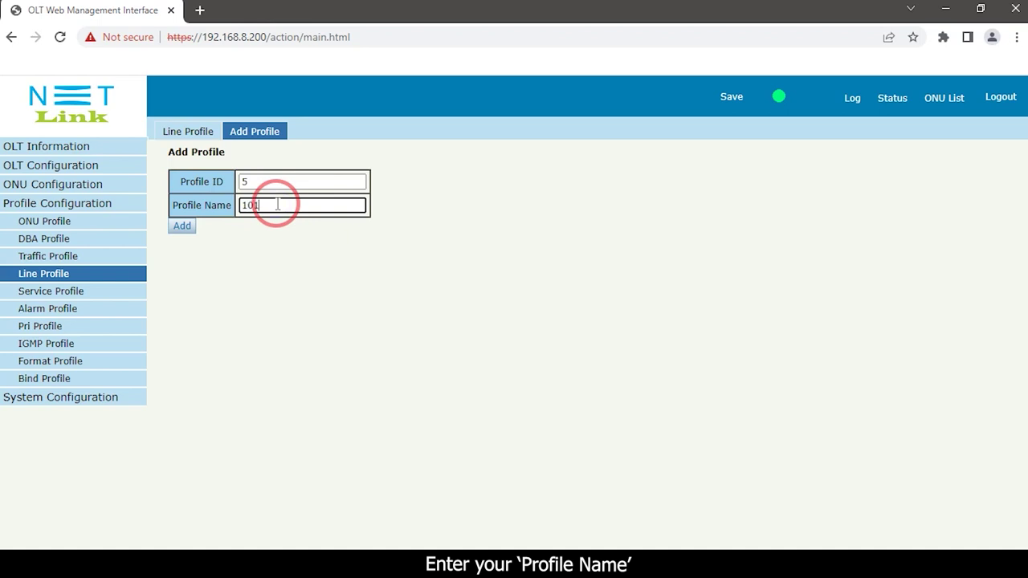
{"action": "type", "text": "_105_2222"}
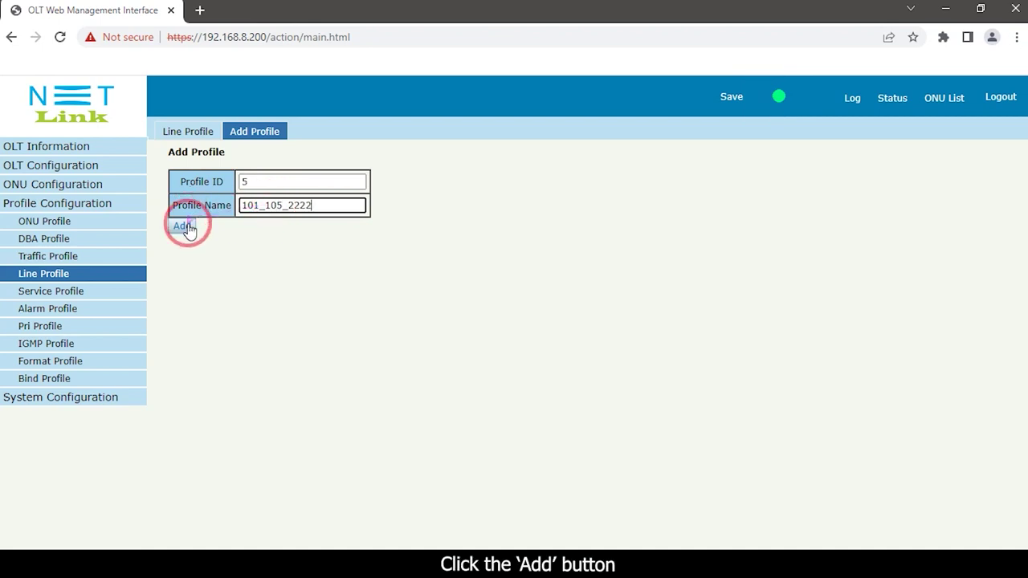
{"action": "left_click", "coordinate": [183, 226]}
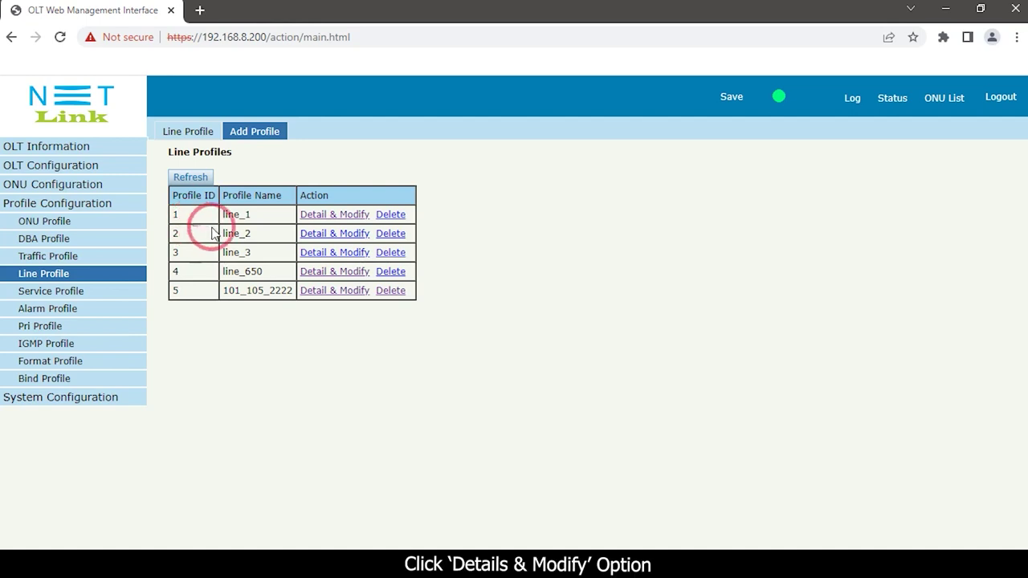
Step: Add Tcont 1, named 1, with DBA profile default1 to line profile 5
{"action": "left_click", "coordinate": [325, 292]}
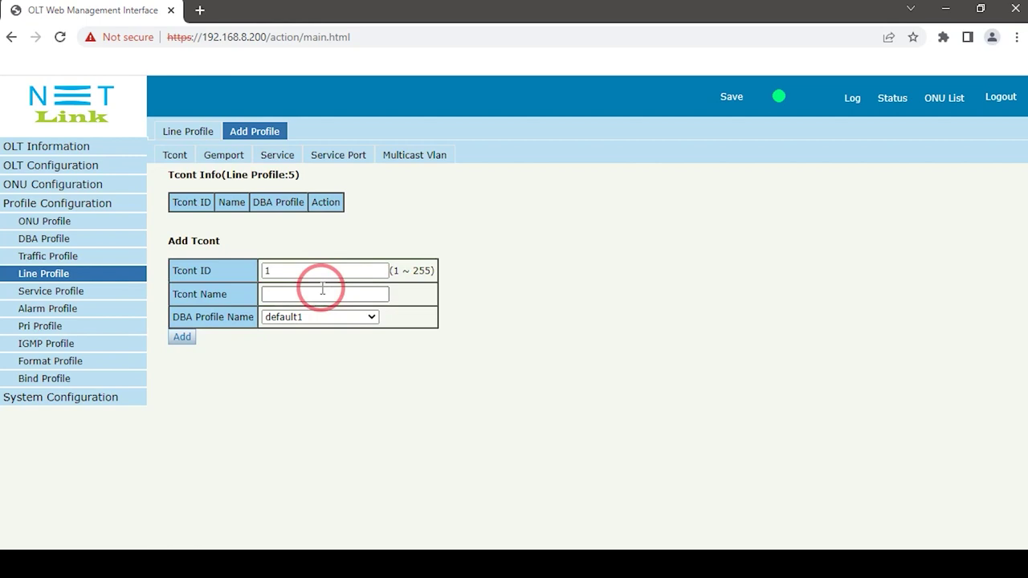
{"action": "left_click", "coordinate": [308, 291]}
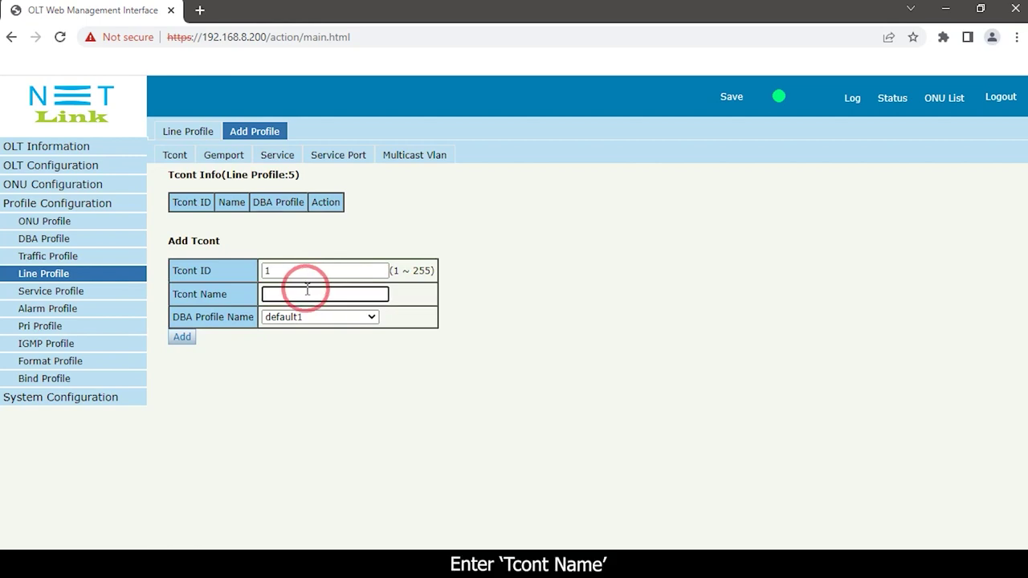
{"action": "type", "text": "1"}
{"action": "left_click", "coordinate": [182, 337]}
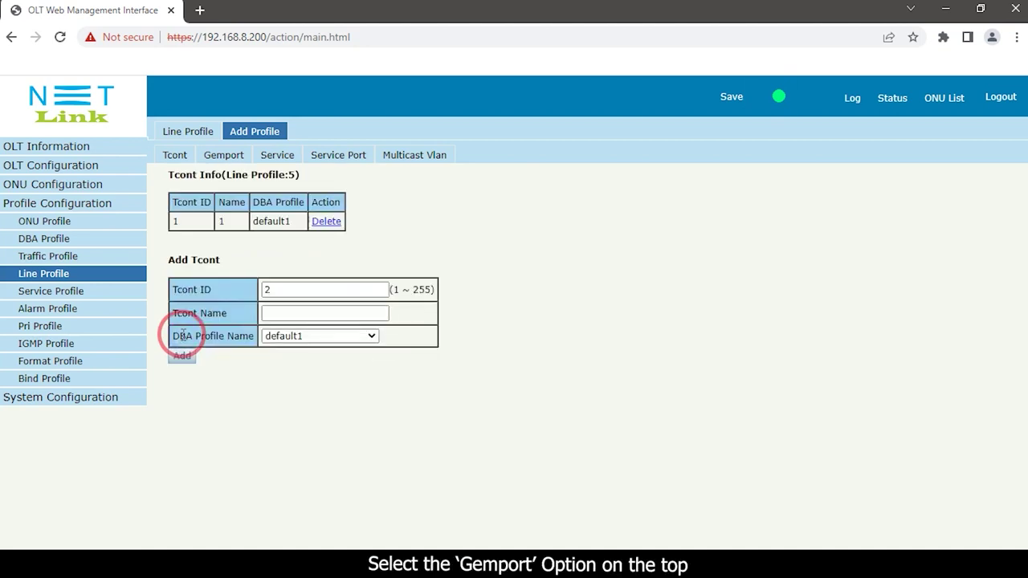
{"action": "left_click", "coordinate": [221, 157]}
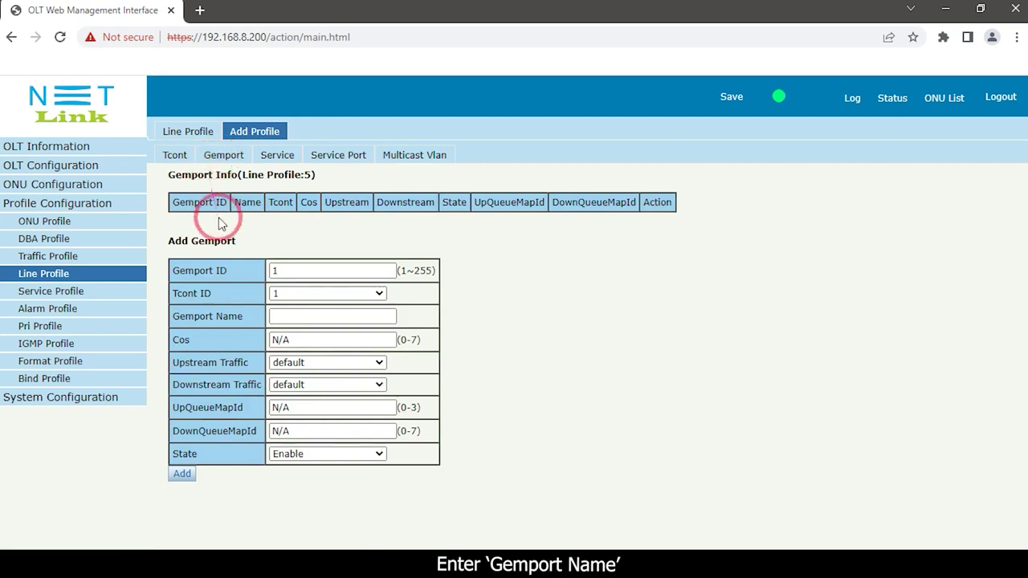
Step: Add gemport 1, named 1, on Tcont 1 to line profile 5
{"action": "left_click", "coordinate": [285, 318]}
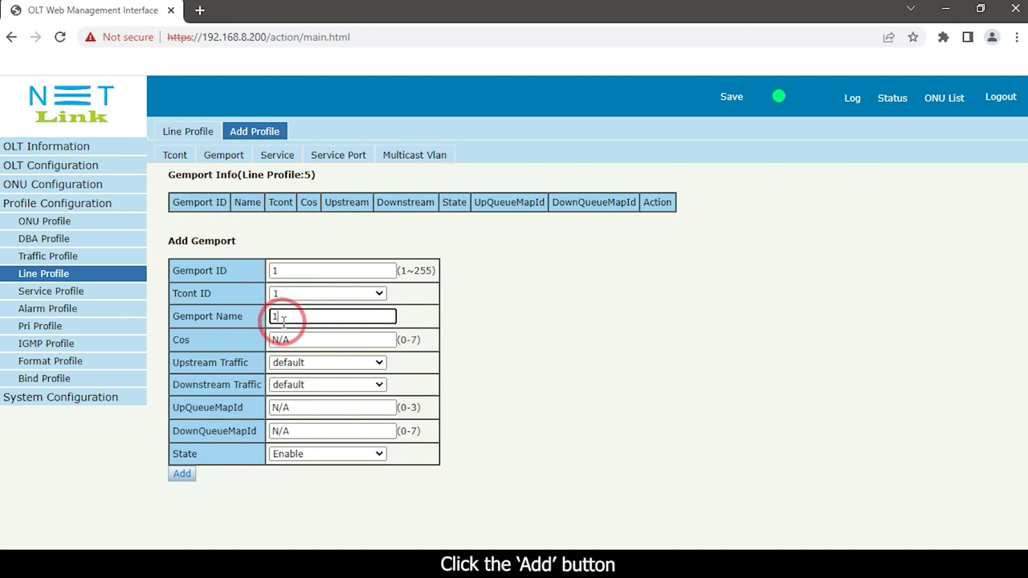
{"action": "left_click", "coordinate": [182, 473]}
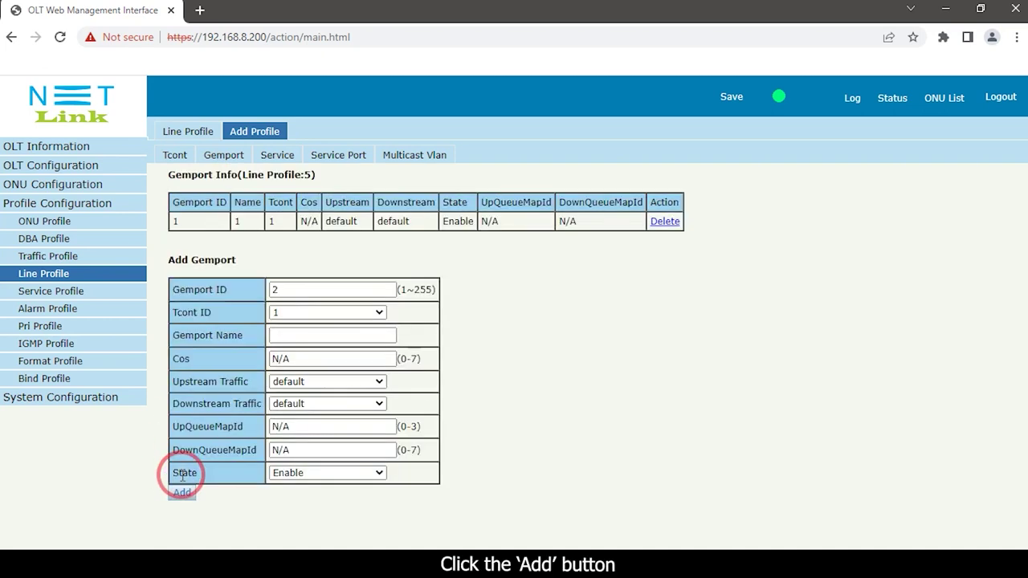
{"action": "left_click", "coordinate": [279, 156]}
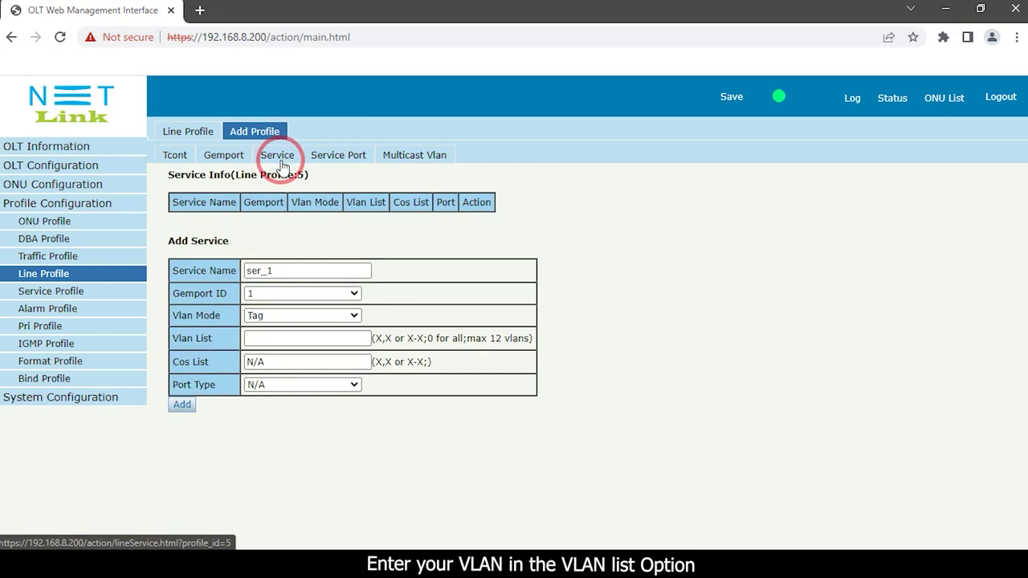
Step: Add service ser_1 on gemport 1 tagging VLAN list 101-105,2222
{"action": "left_click", "coordinate": [255, 336]}
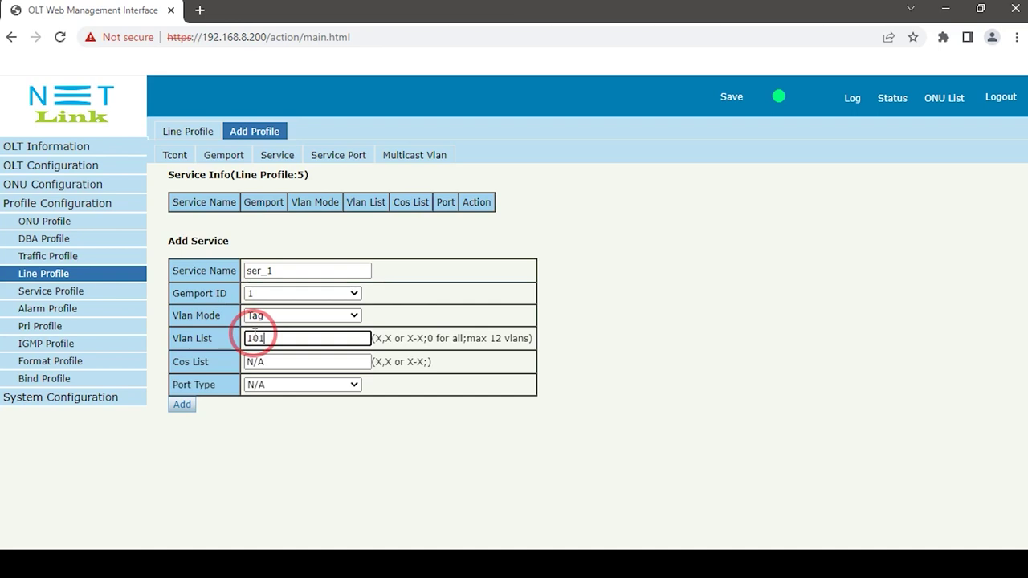
{"action": "type", "text": "101-105,2222"}
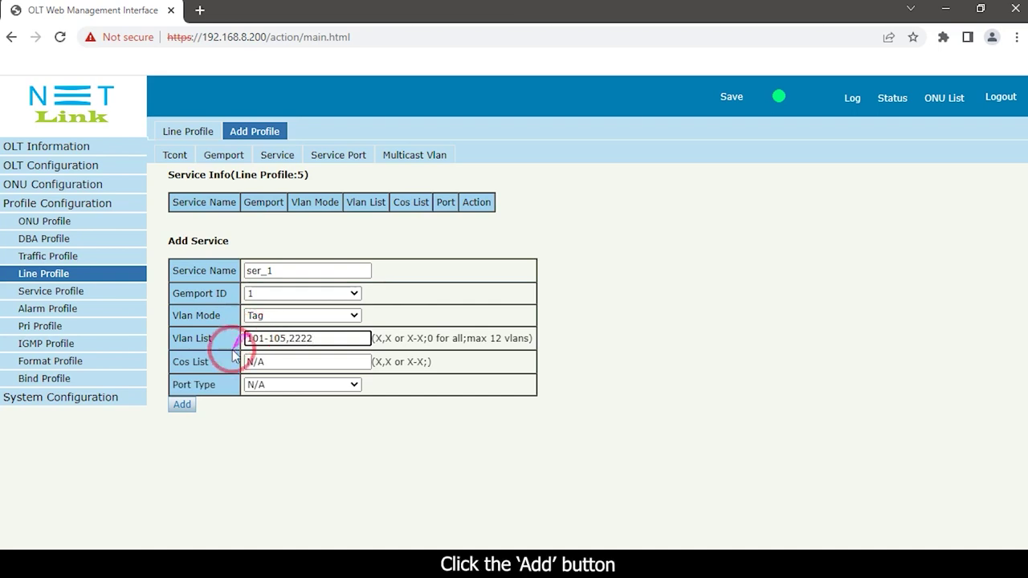
{"action": "left_click", "coordinate": [185, 404]}
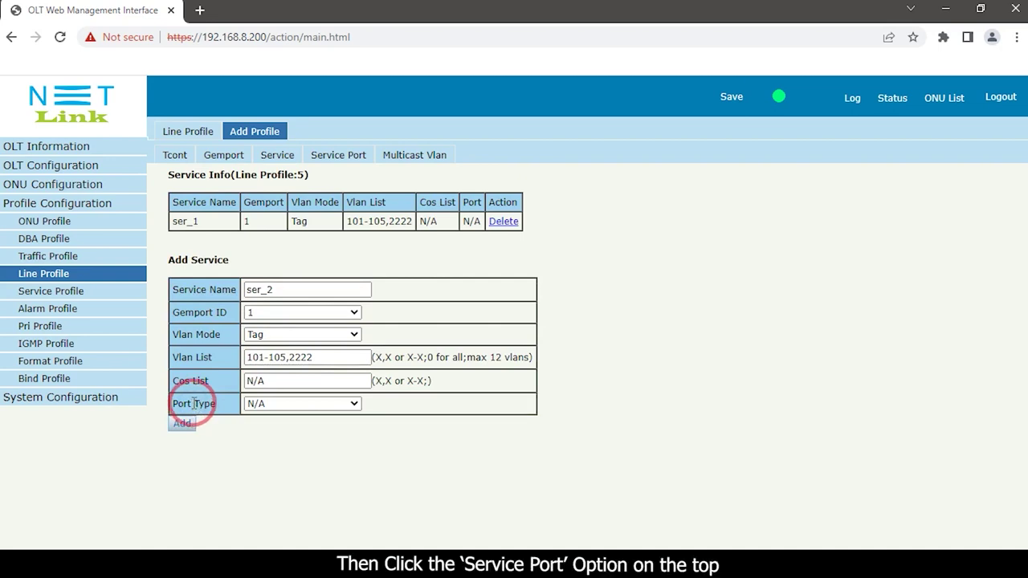
{"action": "left_click", "coordinate": [330, 165]}
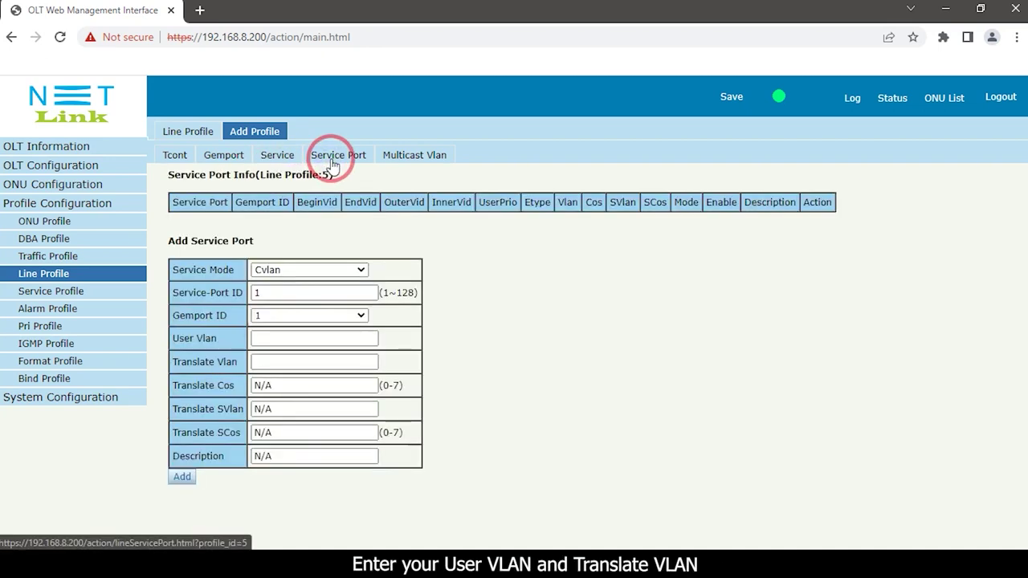
Step: Add 1:1 service-port entries translating VLANs 101, 102 and 103 to themselves
{"action": "left_click", "coordinate": [276, 338]}
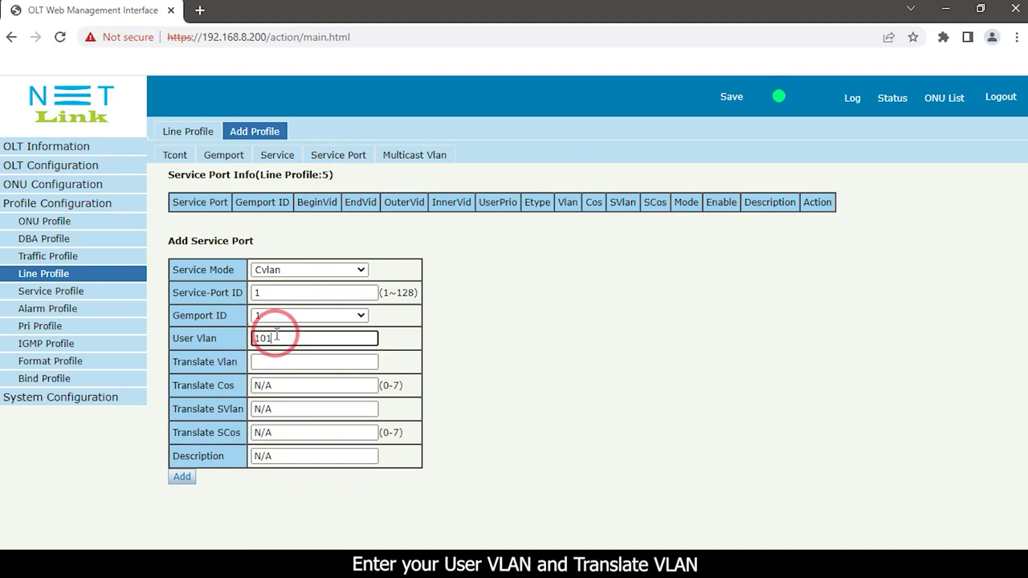
{"action": "left_click", "coordinate": [267, 362]}
{"action": "type", "text": "101"}
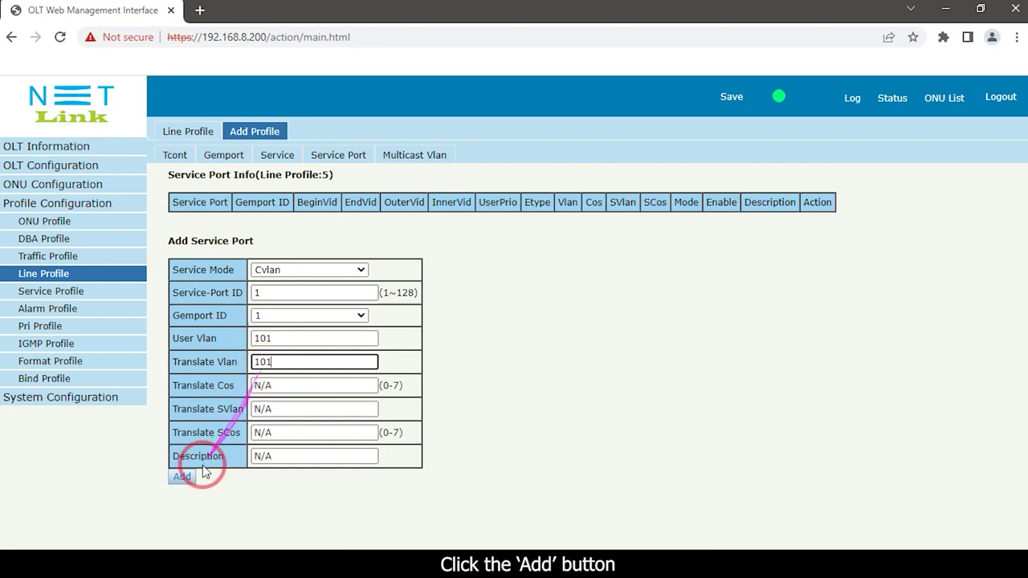
{"action": "left_click", "coordinate": [181, 477]}
{"action": "left_click", "coordinate": [261, 357]}
{"action": "type", "text": "102"}
{"action": "left_click", "coordinate": [267, 380]}
{"action": "type", "text": "102"}
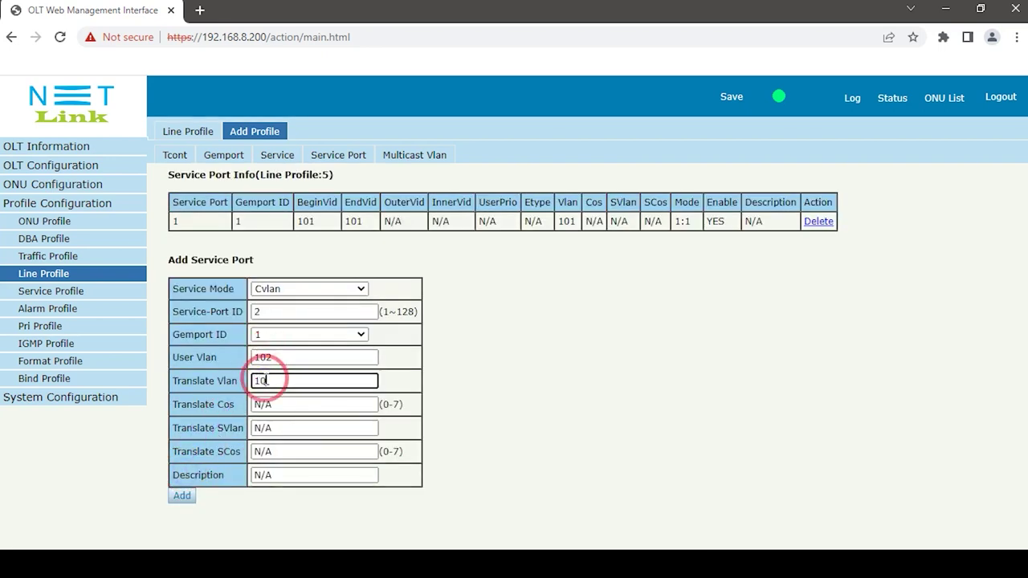
{"action": "left_click", "coordinate": [182, 496]}
{"action": "left_click", "coordinate": [258, 376]}
{"action": "type", "text": "103"}
{"action": "left_click", "coordinate": [260, 399]}
{"action": "type", "text": "103"}
{"action": "left_click", "coordinate": [181, 514]}
Step: Add 1:1 service-port entries translating VLANs 104, 105 and 2222 to themselves
{"action": "left_click", "coordinate": [259, 395]}
{"action": "type", "text": "104"}
{"action": "left_click", "coordinate": [263, 417]}
{"action": "type", "text": "104"}
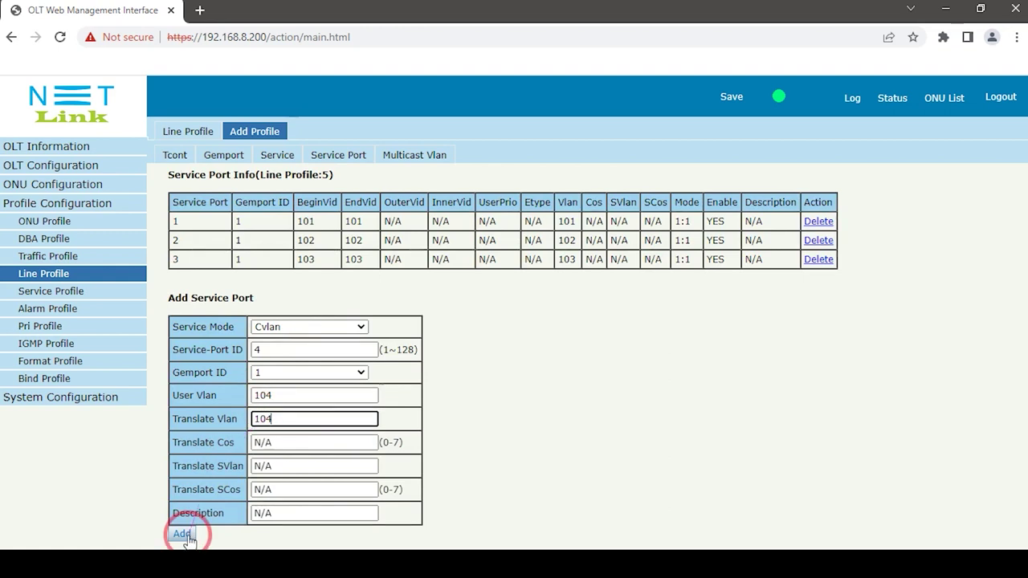
{"action": "left_click", "coordinate": [181, 533]}
{"action": "left_click", "coordinate": [254, 416]}
{"action": "type", "text": "105"}
{"action": "left_click", "coordinate": [294, 436]}
{"action": "type", "text": "105"}
{"action": "scroll", "coordinate": [273, 466], "scroll_direction": "down", "scroll_amount": 1}
{"action": "left_click", "coordinate": [182, 533]}
{"action": "key", "text": "ctrl+plus"}
{"action": "left_click", "coordinate": [330, 459]}
{"action": "type", "text": "2222"}
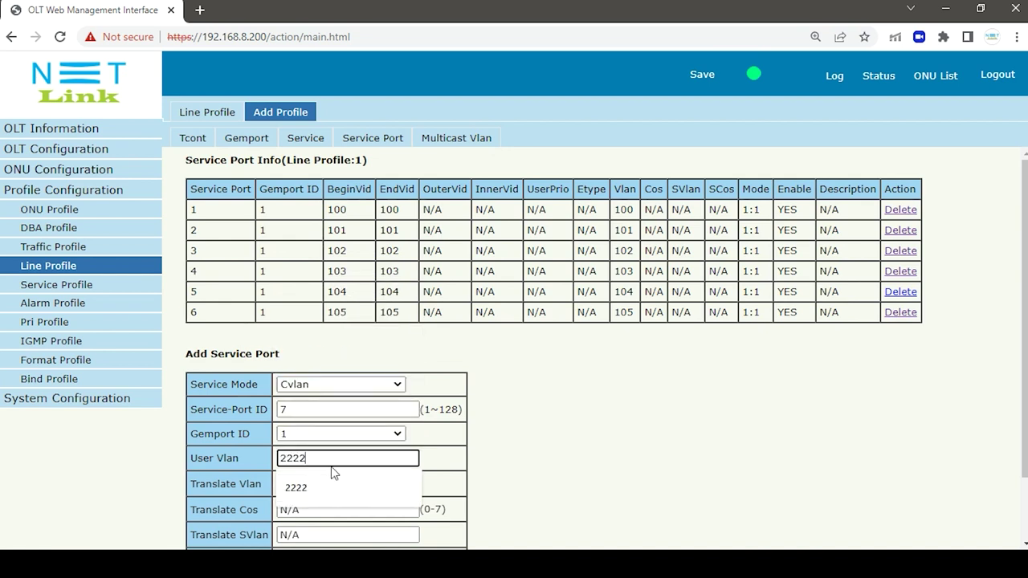
{"action": "key", "text": "Tab"}
{"action": "type", "text": "2222"}
{"action": "key", "text": "Return"}
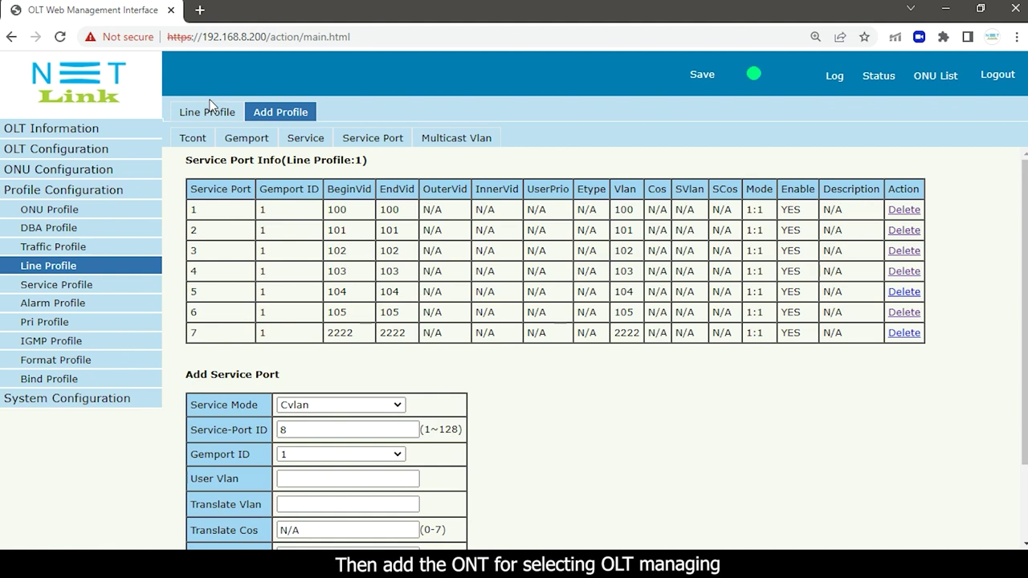
Step: Register the first auto-found ONU with ONU profile 1GE as GPON0/1:1
{"action": "left_click", "coordinate": [64, 169]}
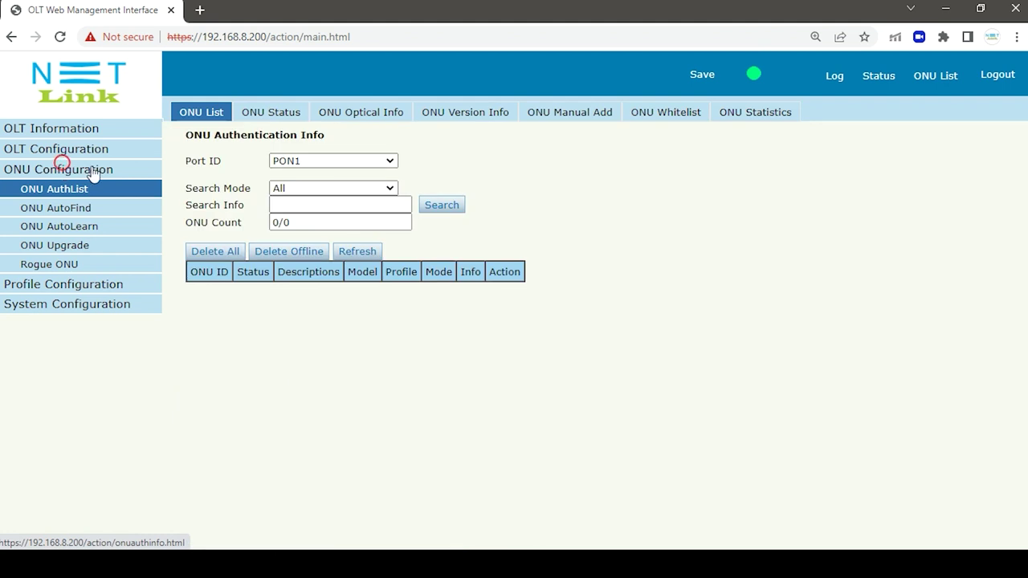
{"action": "left_click", "coordinate": [64, 215]}
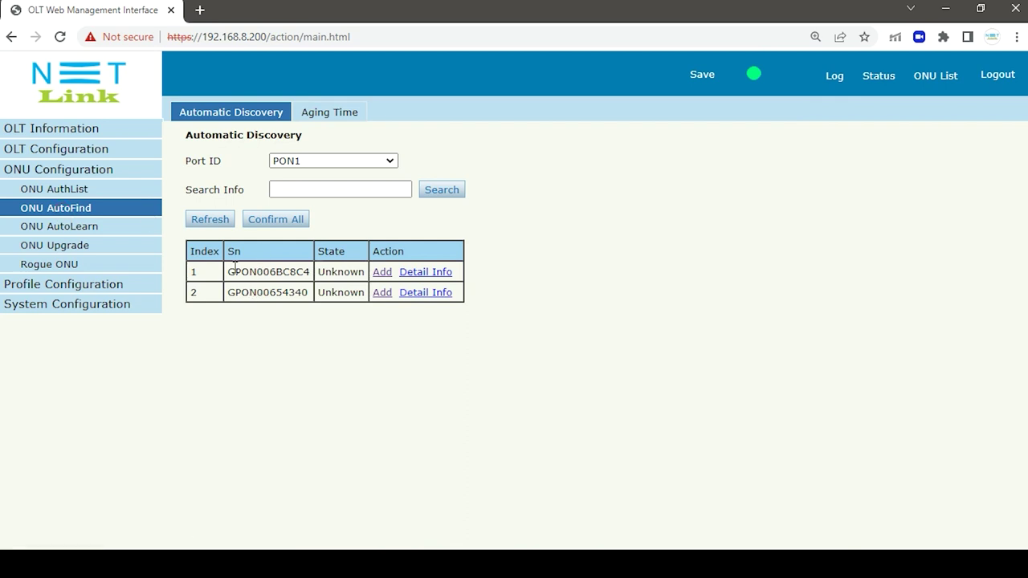
{"action": "left_click_drag", "start_coordinate": [228, 271], "coordinate": [312, 277]}
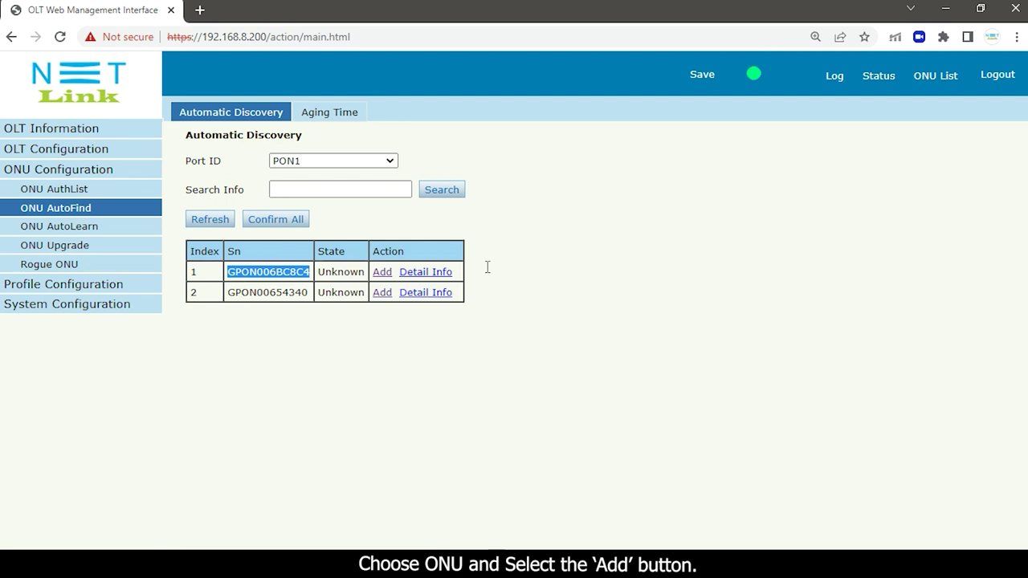
{"action": "left_click", "coordinate": [388, 274]}
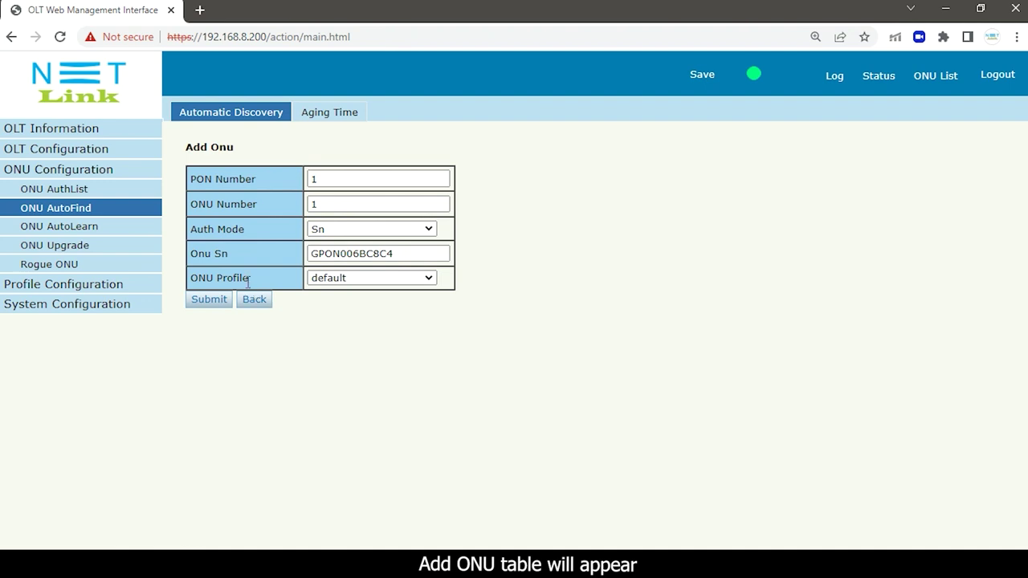
{"action": "left_click", "coordinate": [357, 279]}
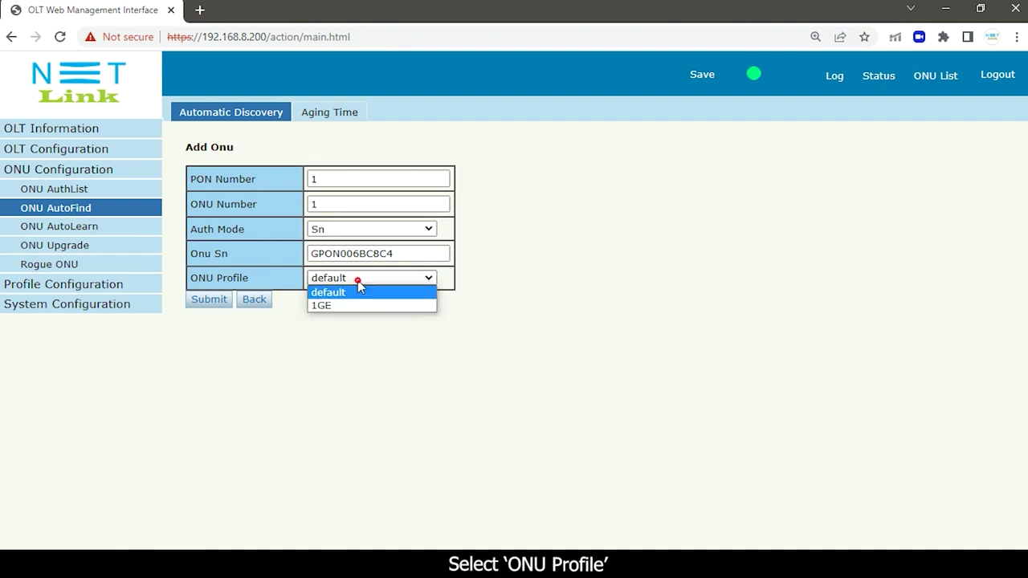
{"action": "left_click", "coordinate": [336, 308]}
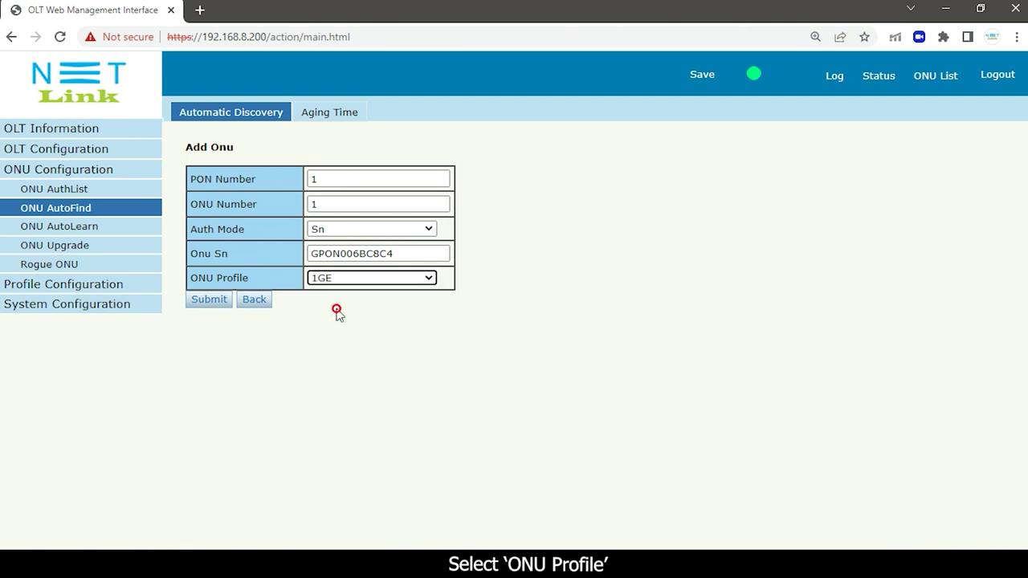
{"action": "left_click", "coordinate": [204, 303]}
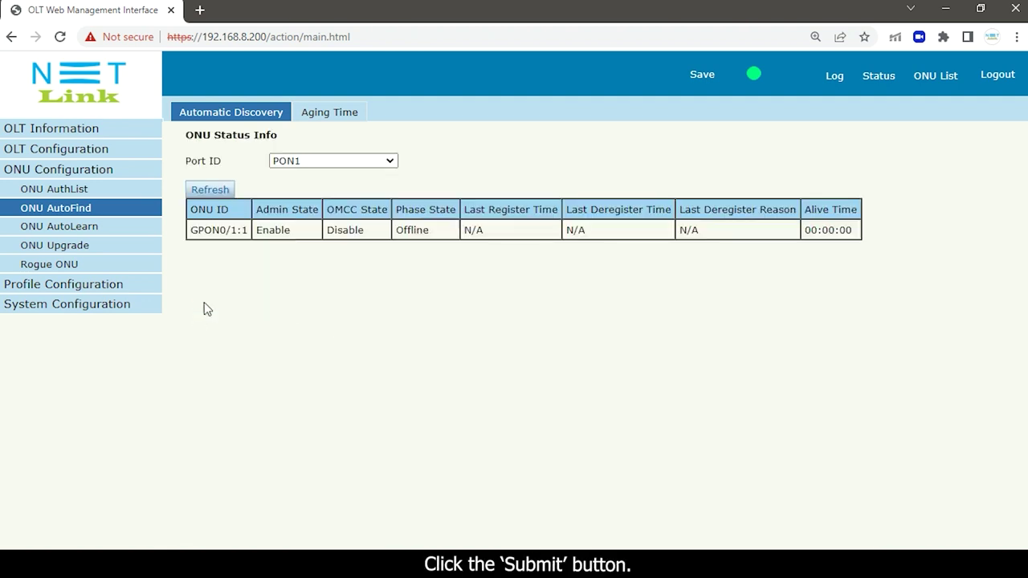
Step: Refresh the ONU AuthList until GPON0/1:1 shows online as model H213
{"action": "left_click", "coordinate": [51, 190]}
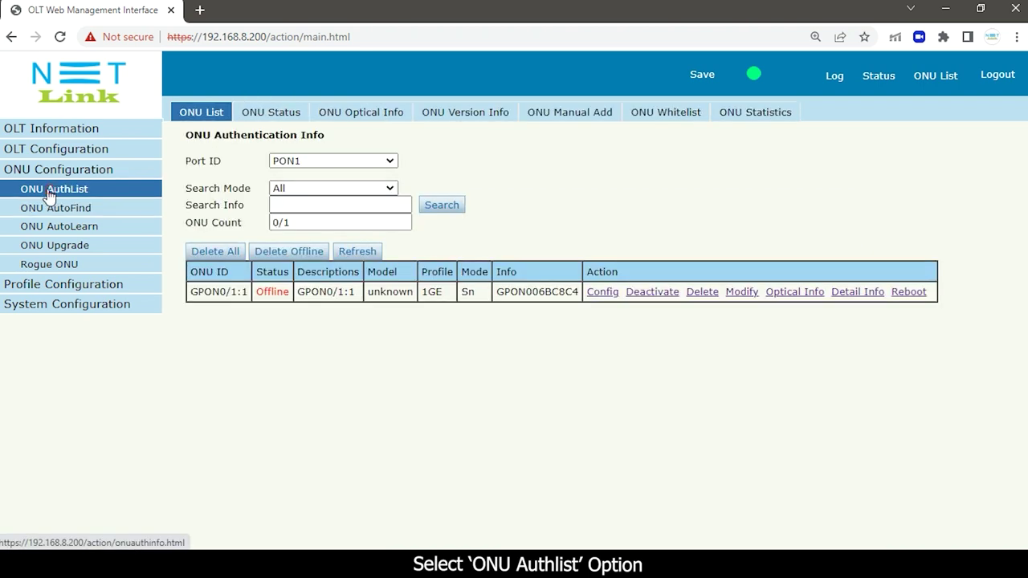
{"action": "left_click", "coordinate": [373, 252]}
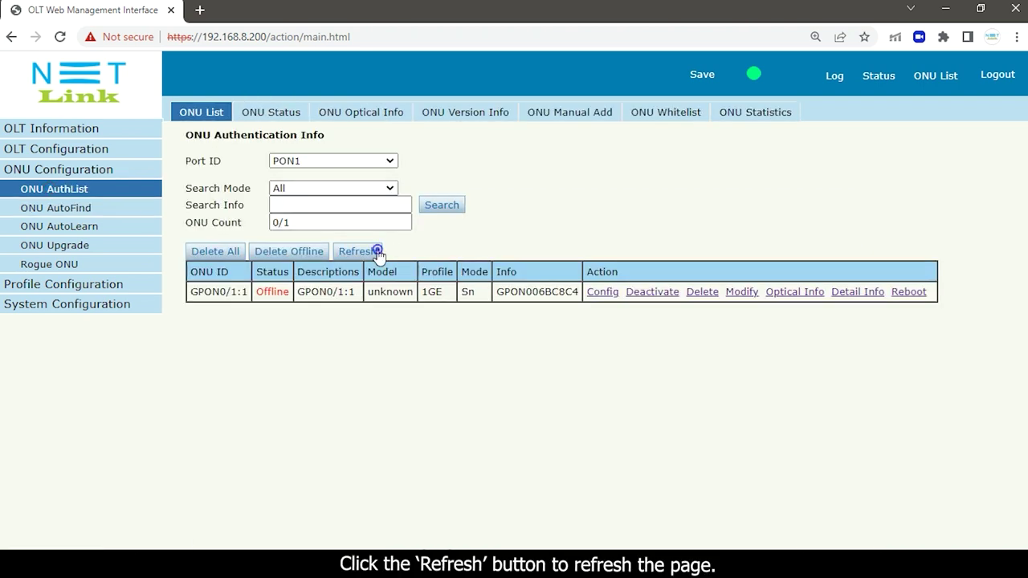
{"action": "left_click", "coordinate": [374, 252]}
{"action": "left_click", "coordinate": [372, 254]}
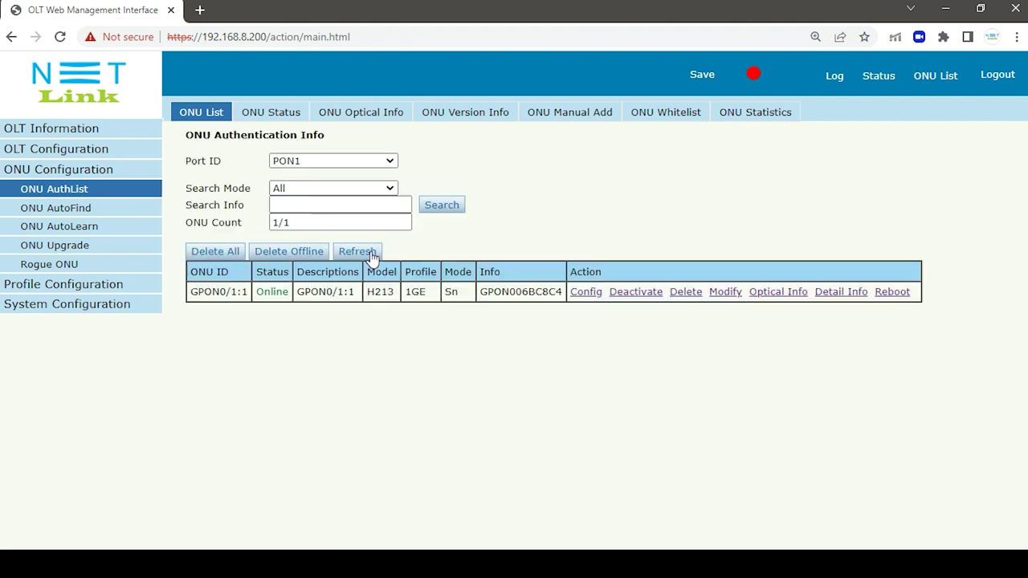
{"action": "left_click", "coordinate": [370, 251]}
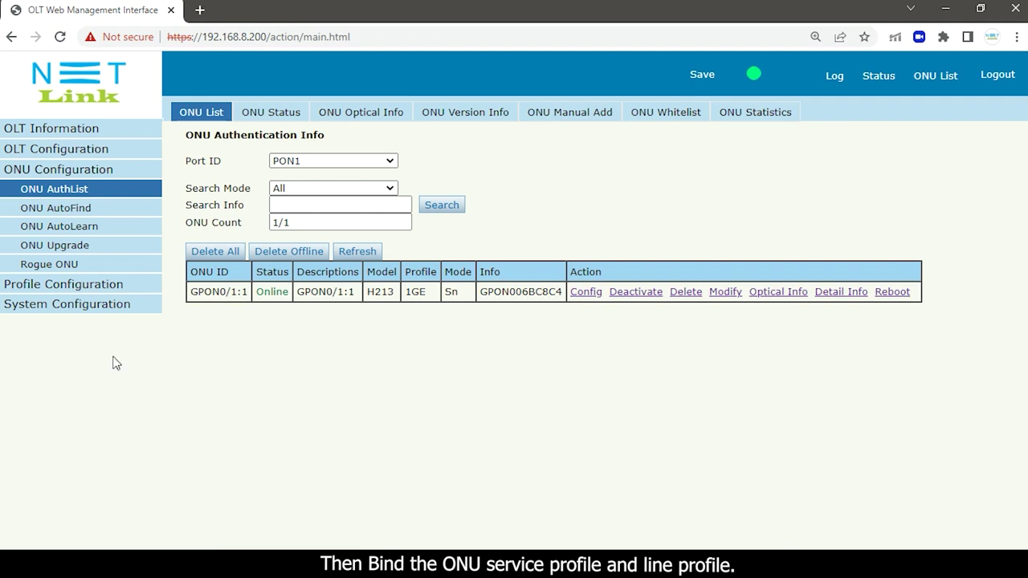
Step: Bind ONU 1 on PON1 to line profile 101_105_2222 and service profile ROUTE
{"action": "left_click", "coordinate": [80, 285]}
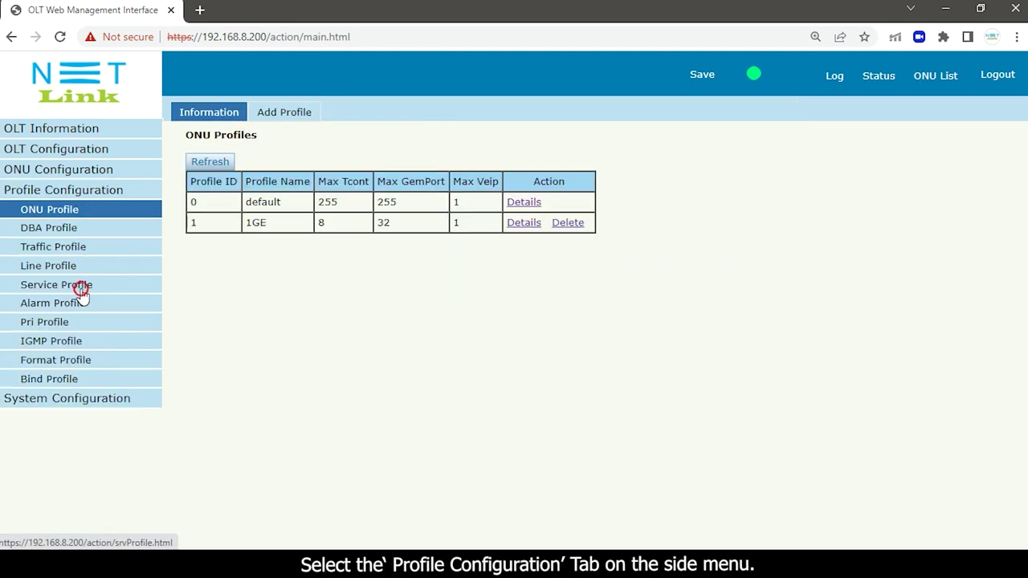
{"action": "left_click", "coordinate": [56, 385]}
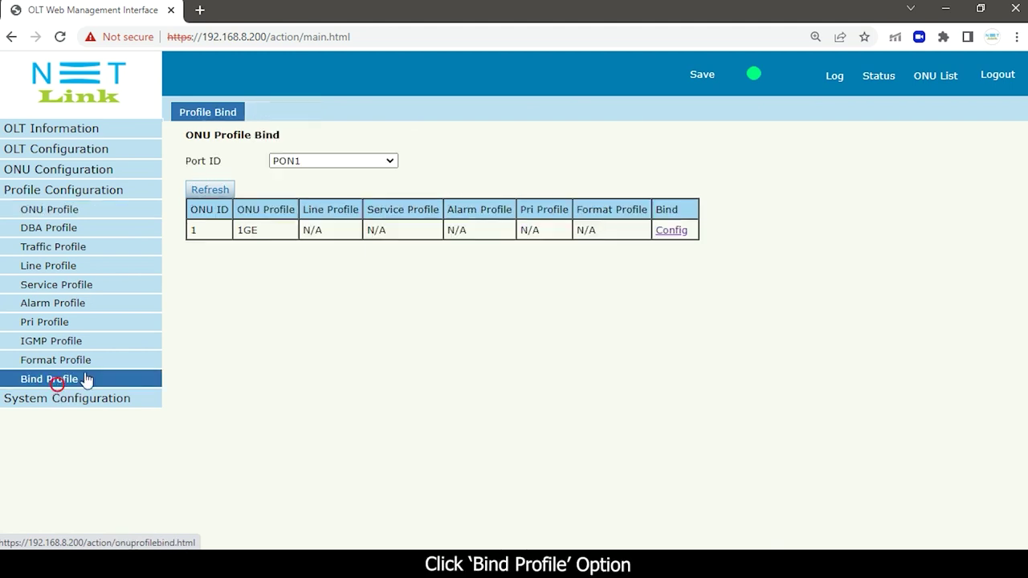
{"action": "left_click_drag", "start_coordinate": [194, 231], "coordinate": [286, 232]}
{"action": "left_click", "coordinate": [324, 301]}
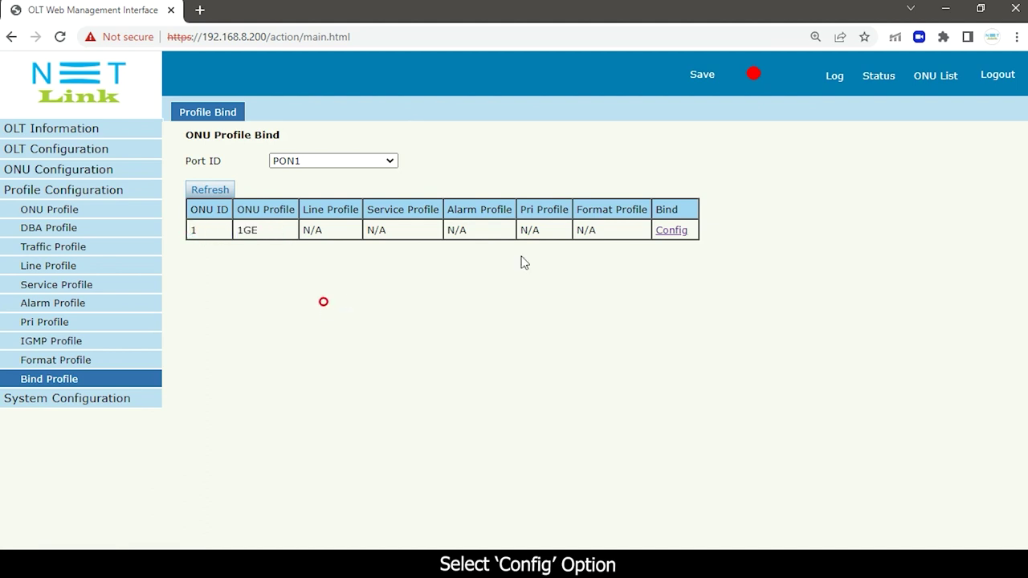
{"action": "left_click", "coordinate": [674, 232]}
{"action": "left_click", "coordinate": [319, 177]}
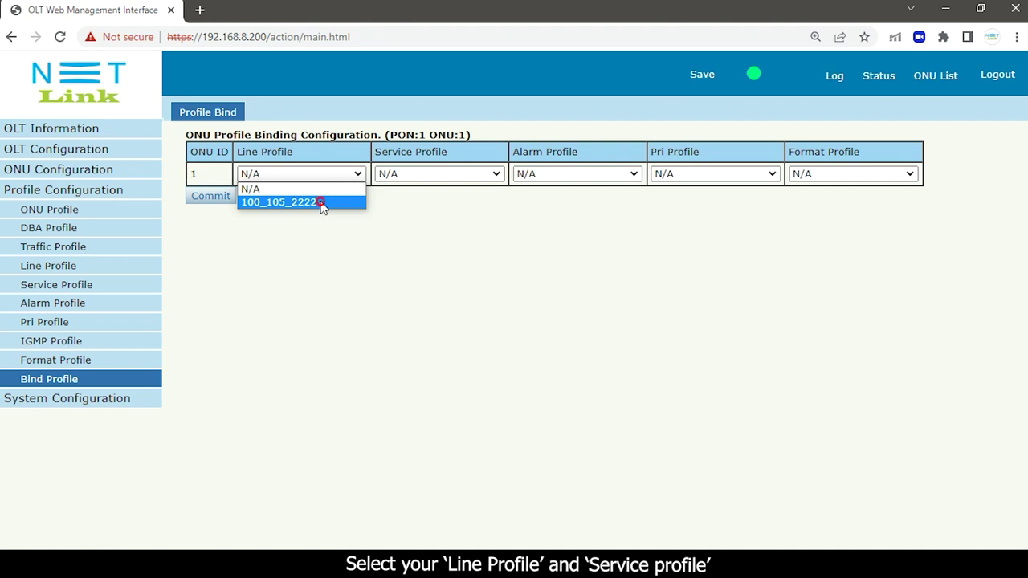
{"action": "left_click", "coordinate": [322, 202]}
{"action": "left_click", "coordinate": [419, 172]}
{"action": "left_click", "coordinate": [406, 203]}
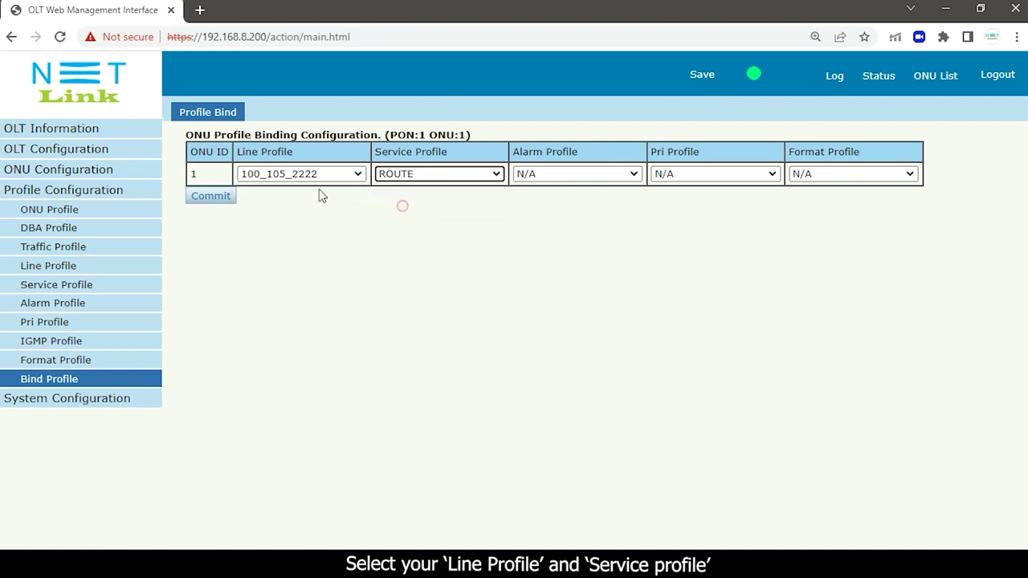
{"action": "left_click", "coordinate": [217, 198]}
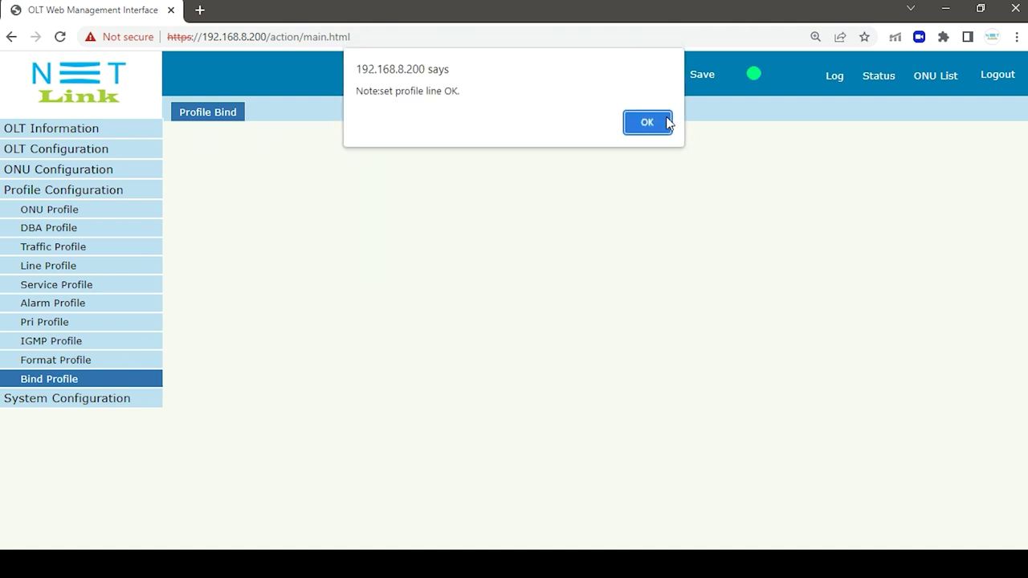
{"action": "left_click", "coordinate": [649, 120]}
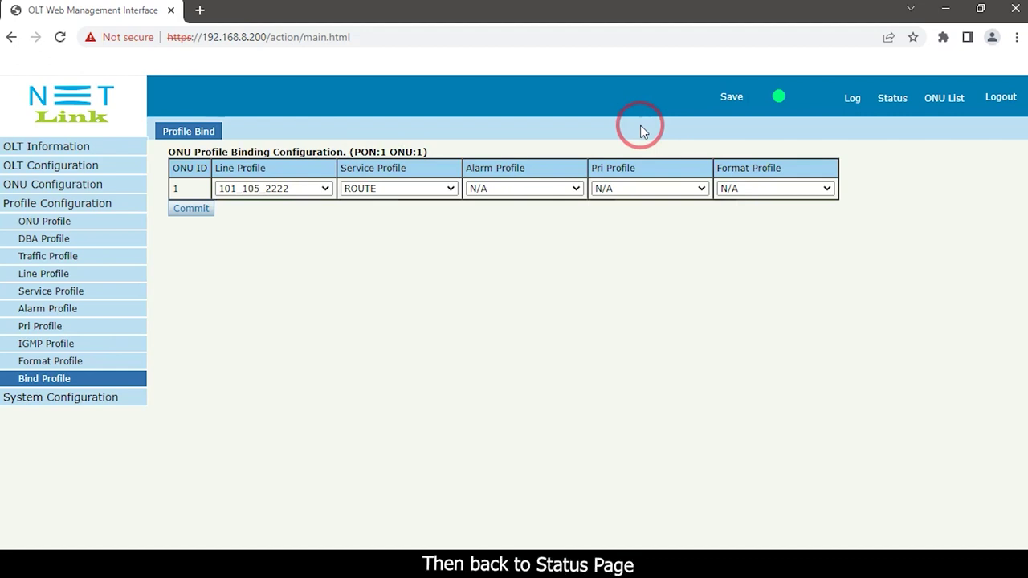
Step: Show the OLT Device Information page and save the OLT configuration
{"action": "left_click", "coordinate": [58, 152]}
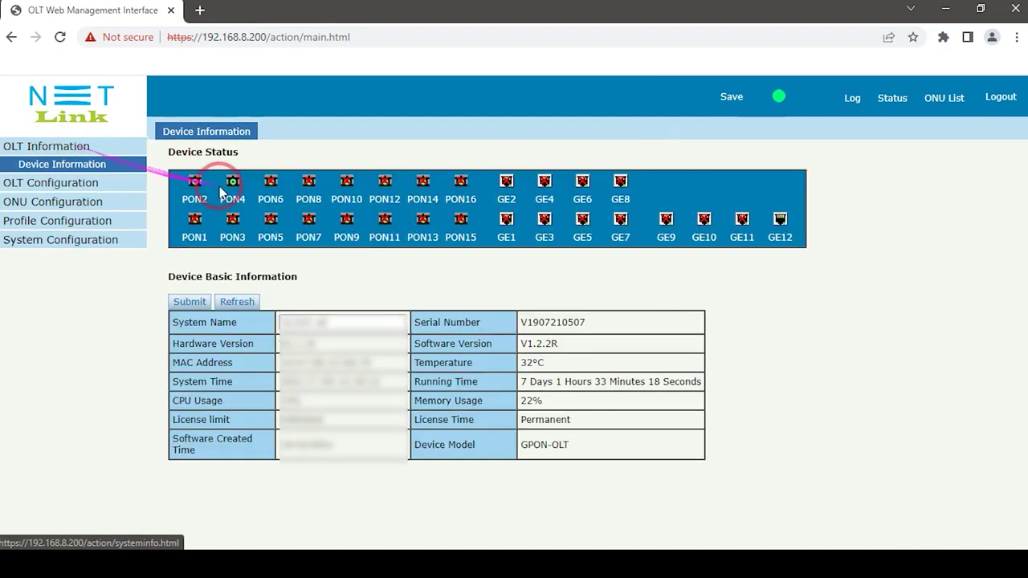
{"action": "left_click", "coordinate": [727, 98]}
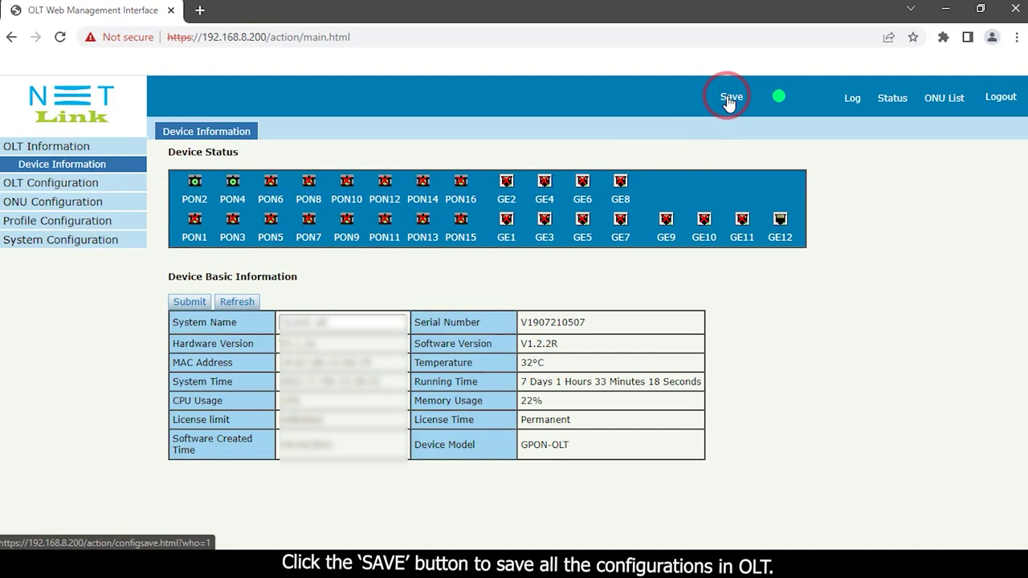
{"action": "left_click", "coordinate": [727, 101]}
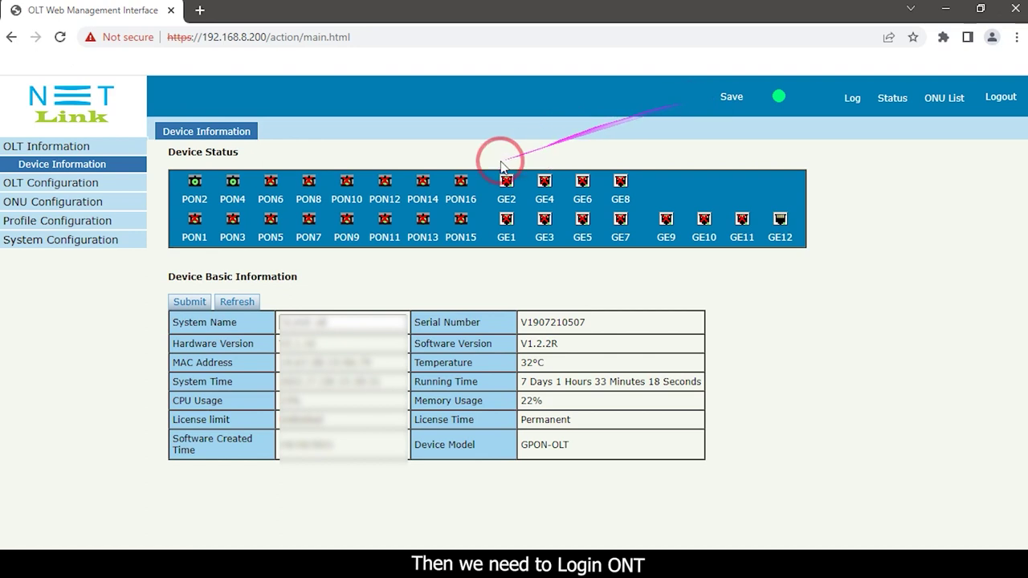
Step: Load the ONT login page at 192.168.1.1 in a new Chrome tab
{"action": "left_click", "coordinate": [200, 11]}
{"action": "left_click", "coordinate": [129, 36]}
{"action": "type", "text": "1"}
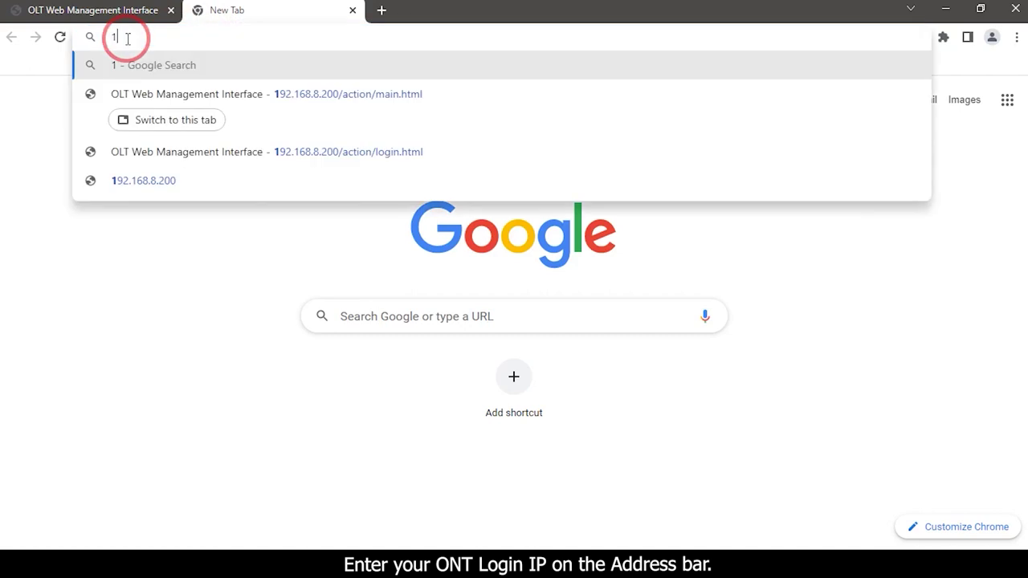
{"action": "type", "text": "92.168."}
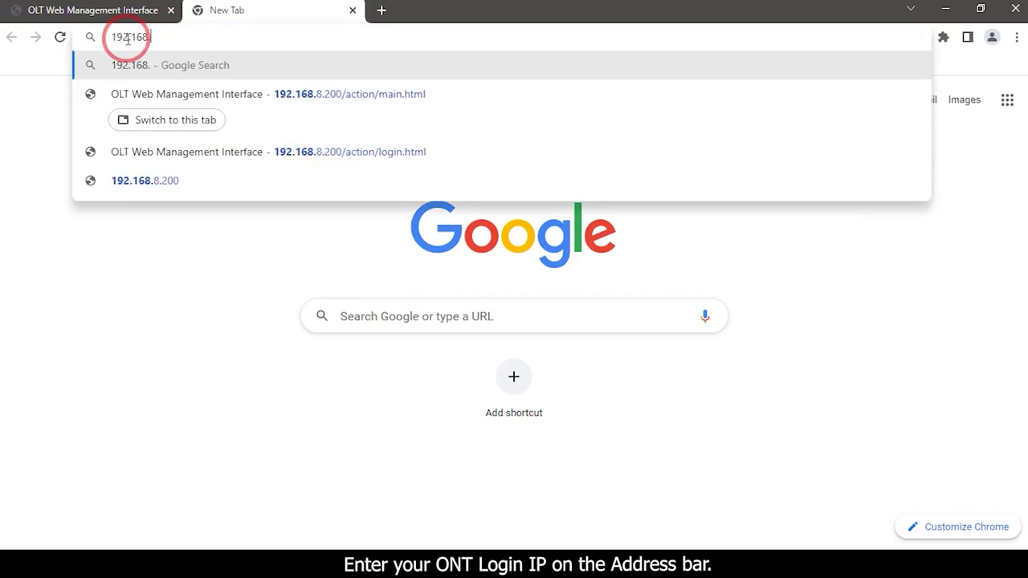
{"action": "type", "text": "1.1"}
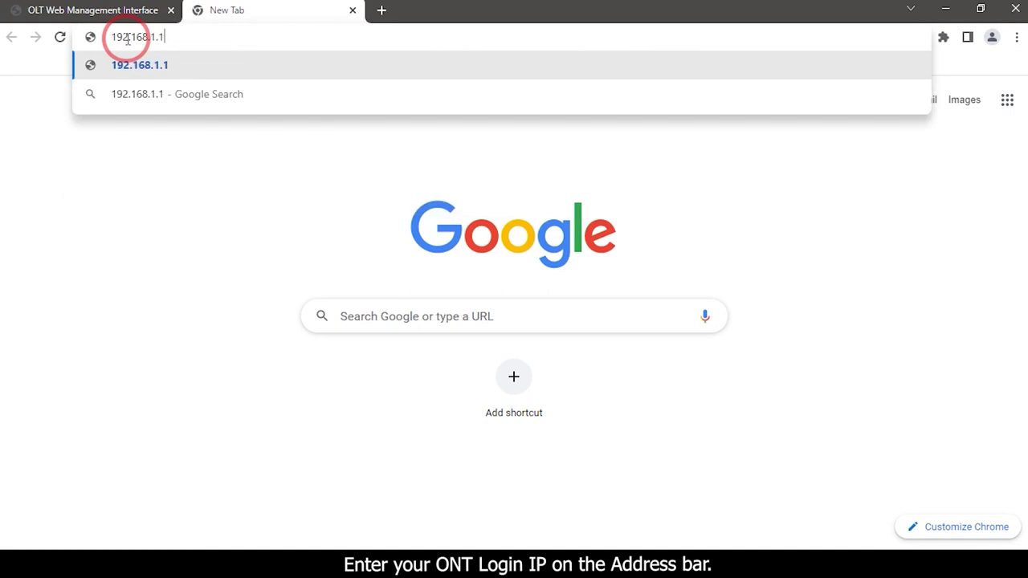
{"action": "key", "text": "Return"}
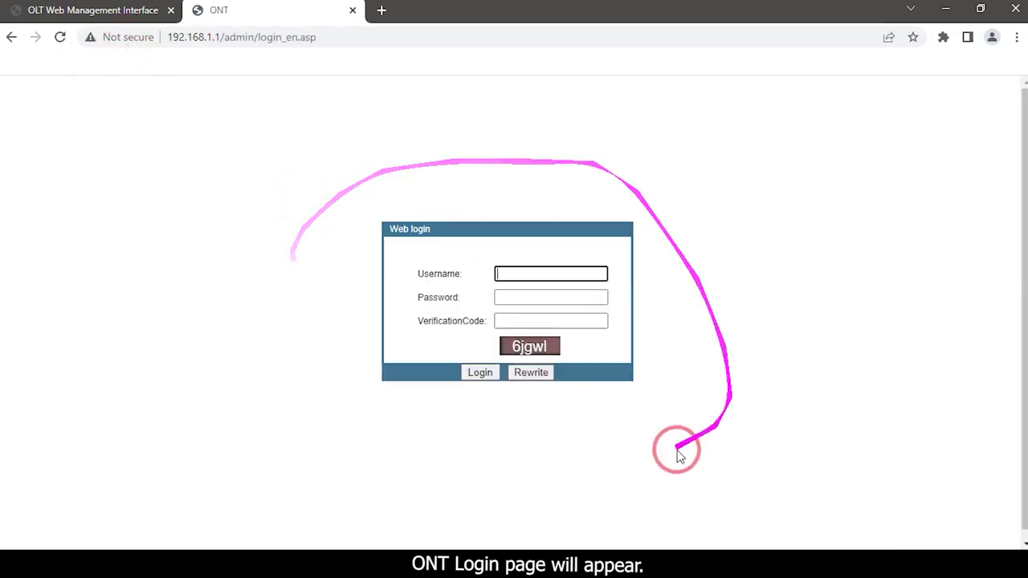
Step: Log in with the admin username, its password and the displayed verification code
{"action": "left_click", "coordinate": [518, 278]}
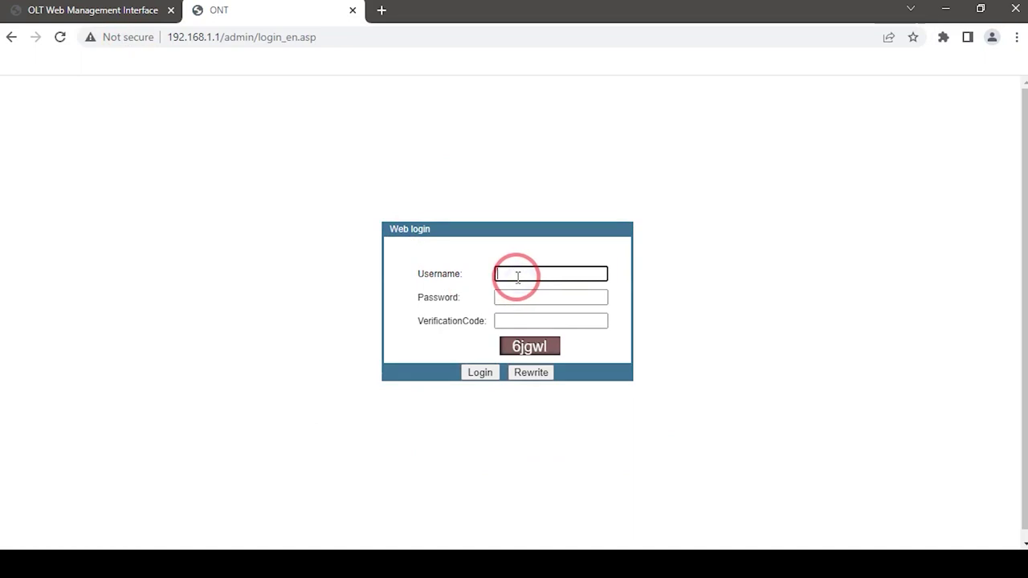
{"action": "type", "text": "admin"}
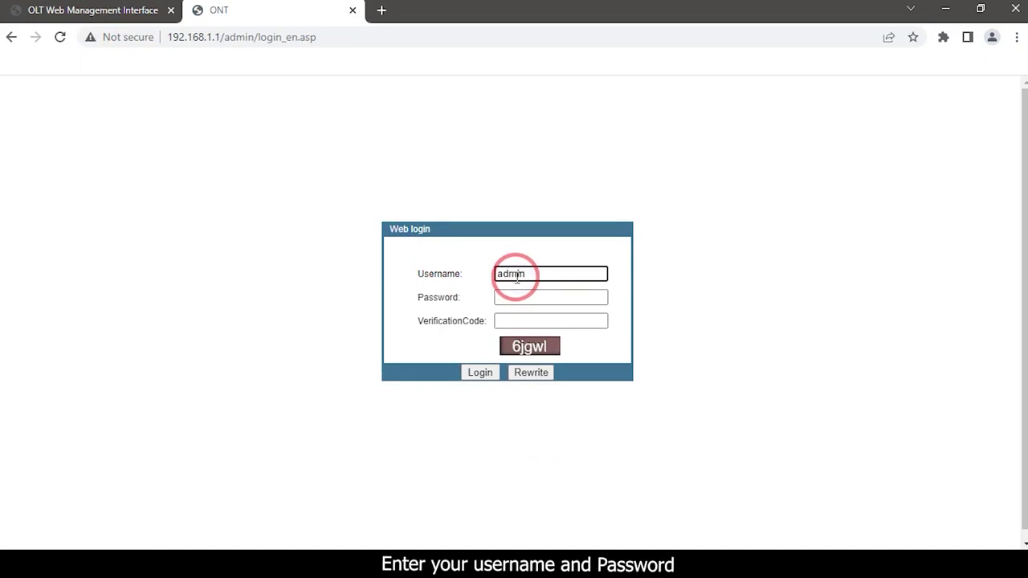
{"action": "left_click", "coordinate": [513, 301]}
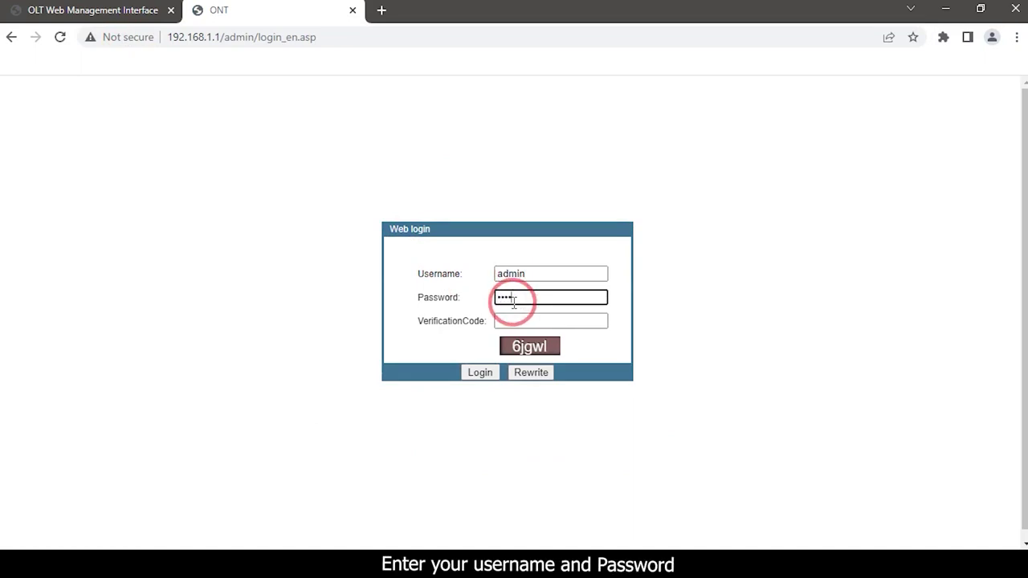
{"action": "left_click", "coordinate": [522, 321]}
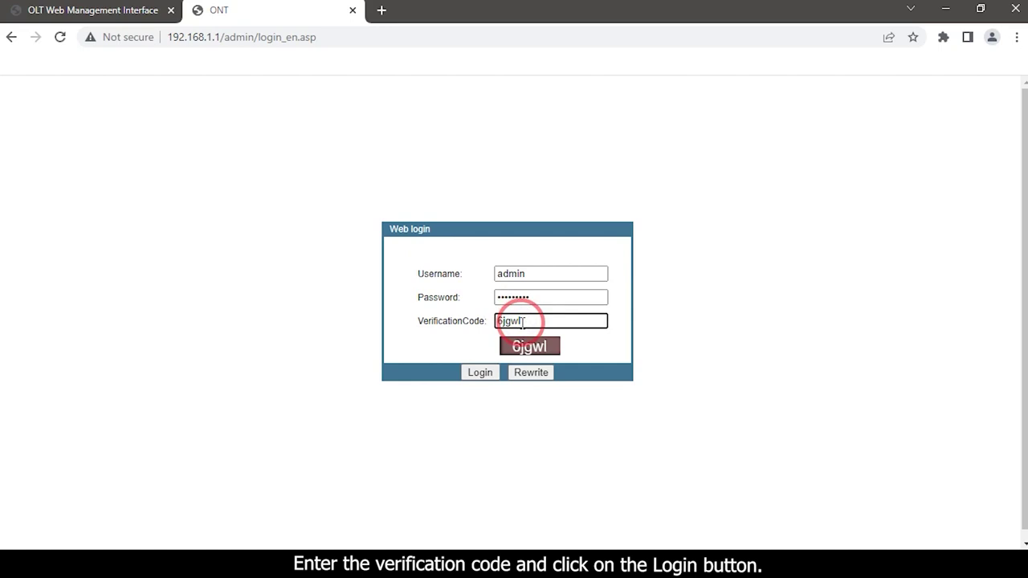
{"action": "left_click", "coordinate": [479, 372]}
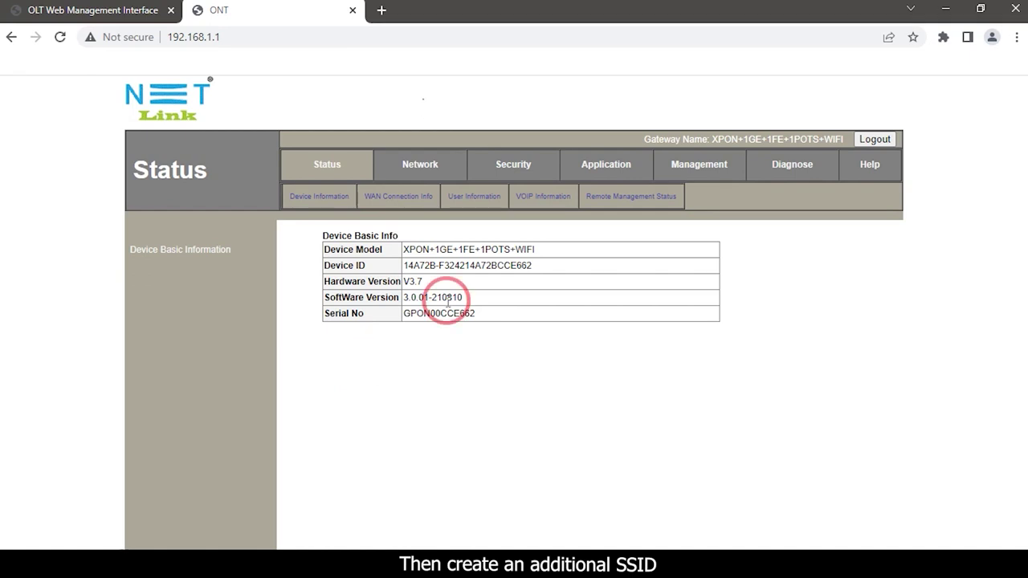
Step: Go to Network > WLAN > WLAN Advanced to show the AP1–AP3 SSID table
{"action": "left_click", "coordinate": [416, 175]}
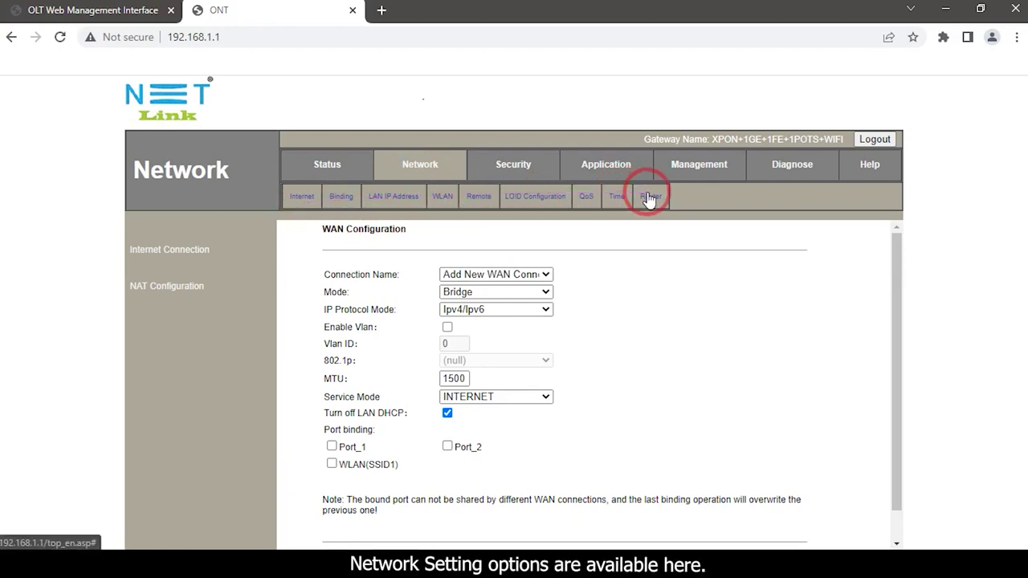
{"action": "left_click", "coordinate": [439, 202]}
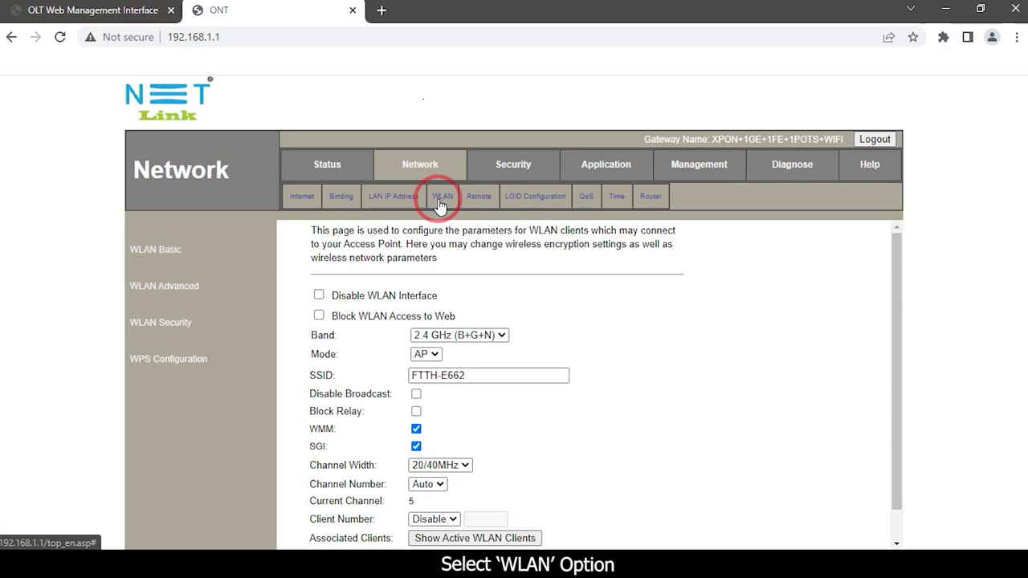
{"action": "left_click", "coordinate": [152, 296]}
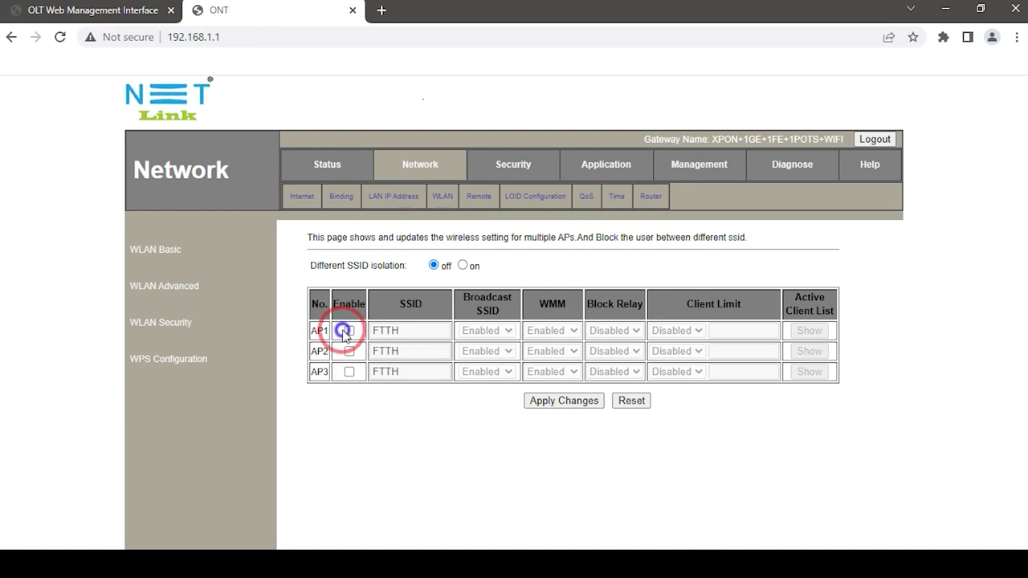
Step: Enable AP1, rename its SSID to OLTACCESS, and apply the changes
{"action": "left_click", "coordinate": [349, 331]}
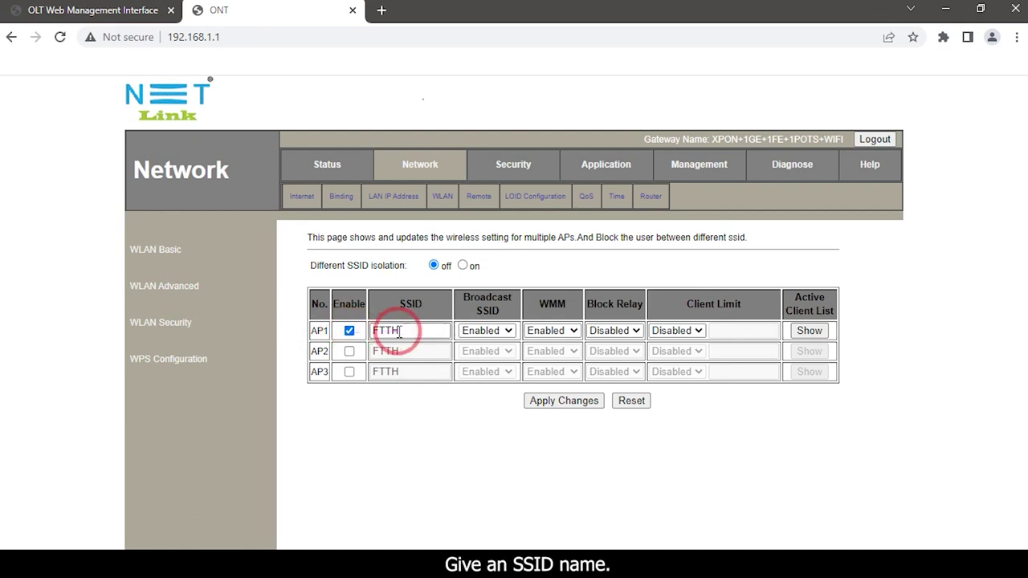
{"action": "left_click", "coordinate": [401, 331]}
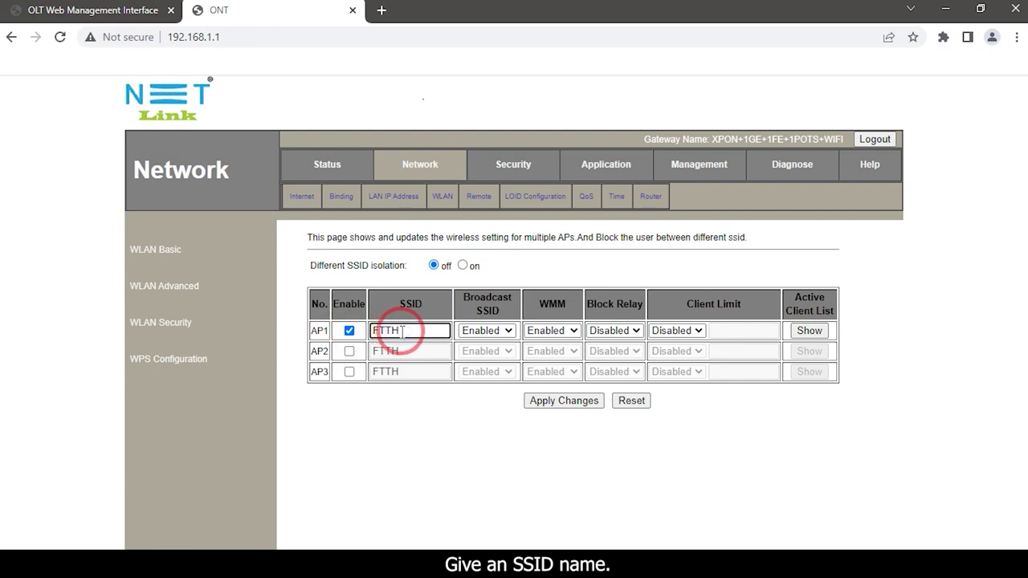
{"action": "key", "text": "BackSpace"}
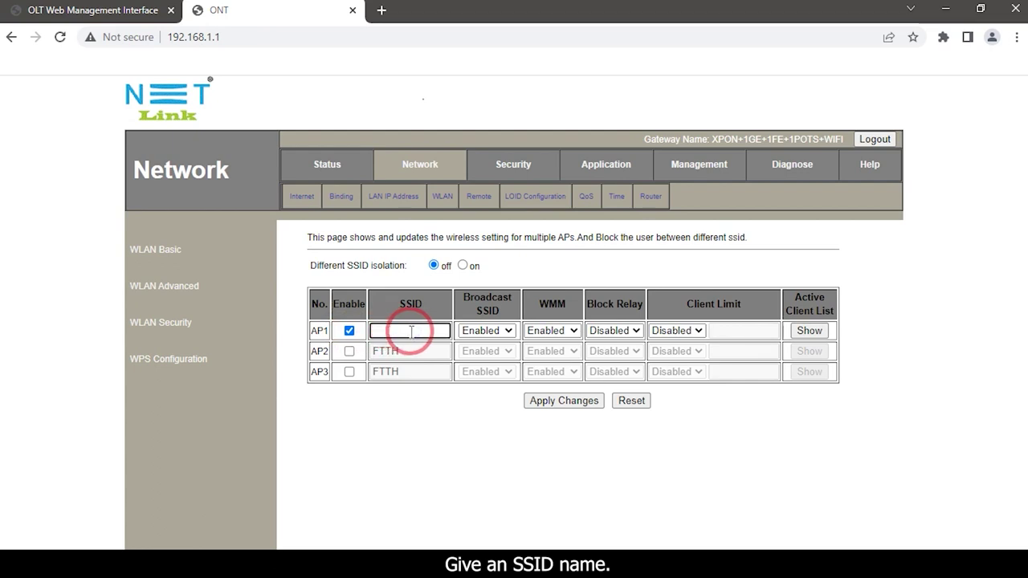
{"action": "key", "text": "BackSpace"}
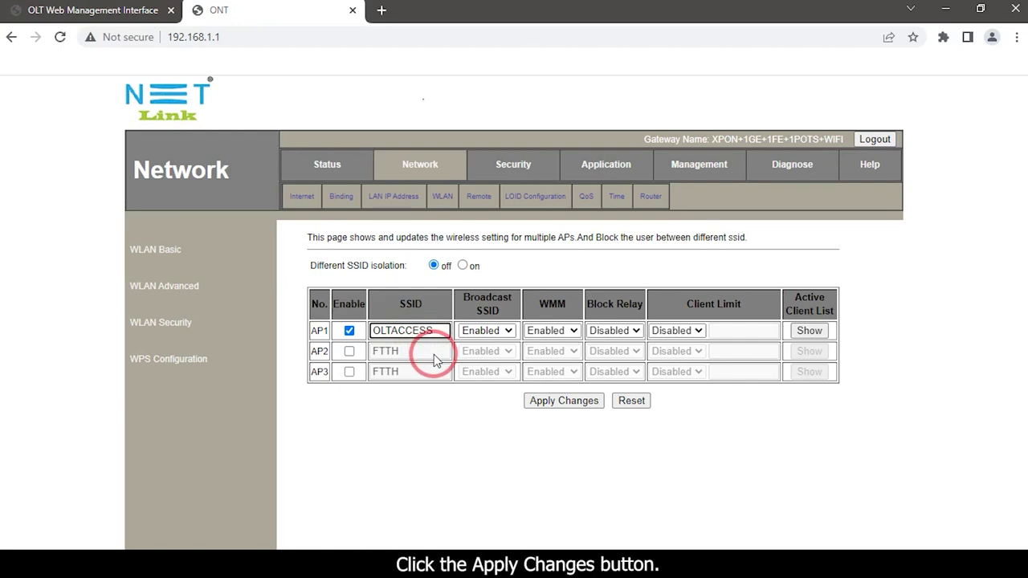
{"action": "left_click", "coordinate": [542, 401]}
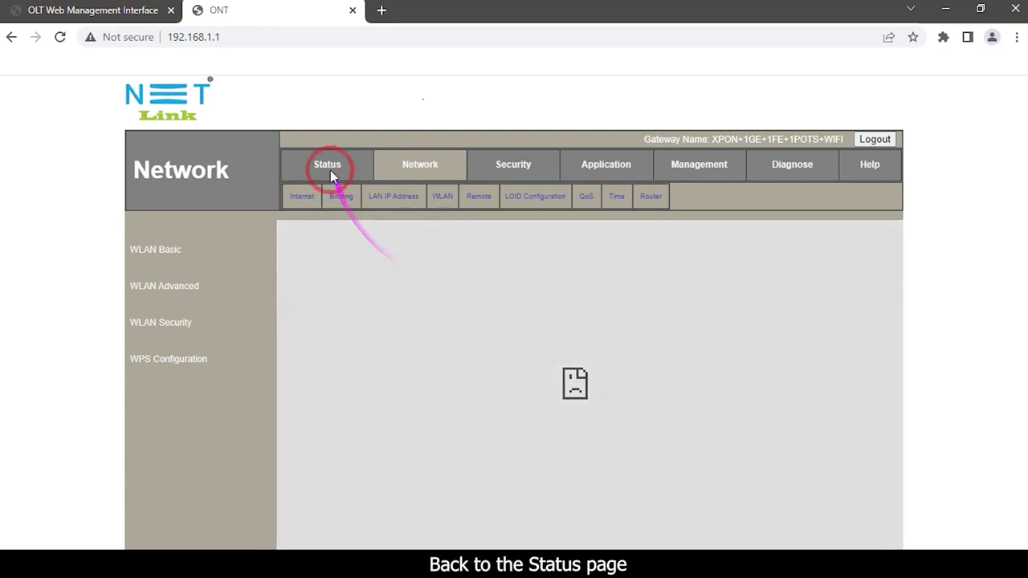
Step: Return to the Network WAN Configuration page and try deleting the default WAN connection, dismissing the alert
{"action": "left_click", "coordinate": [327, 168]}
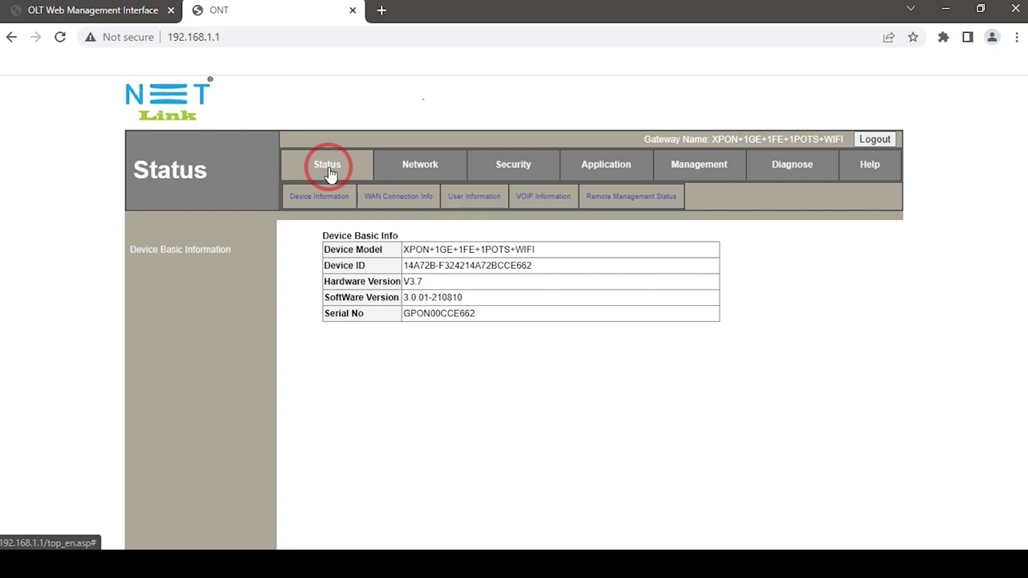
{"action": "left_click", "coordinate": [428, 162]}
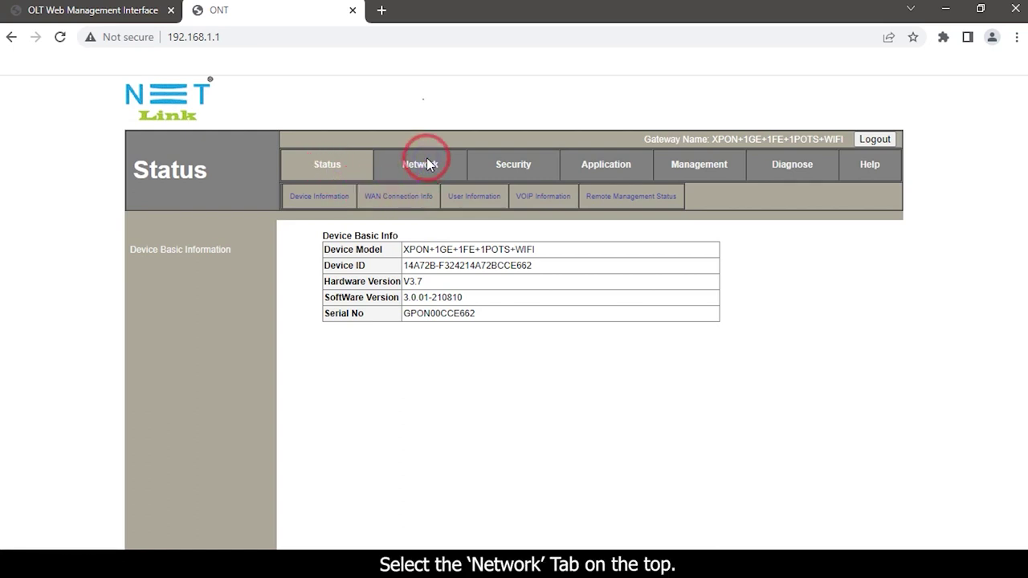
{"action": "left_click", "coordinate": [425, 160]}
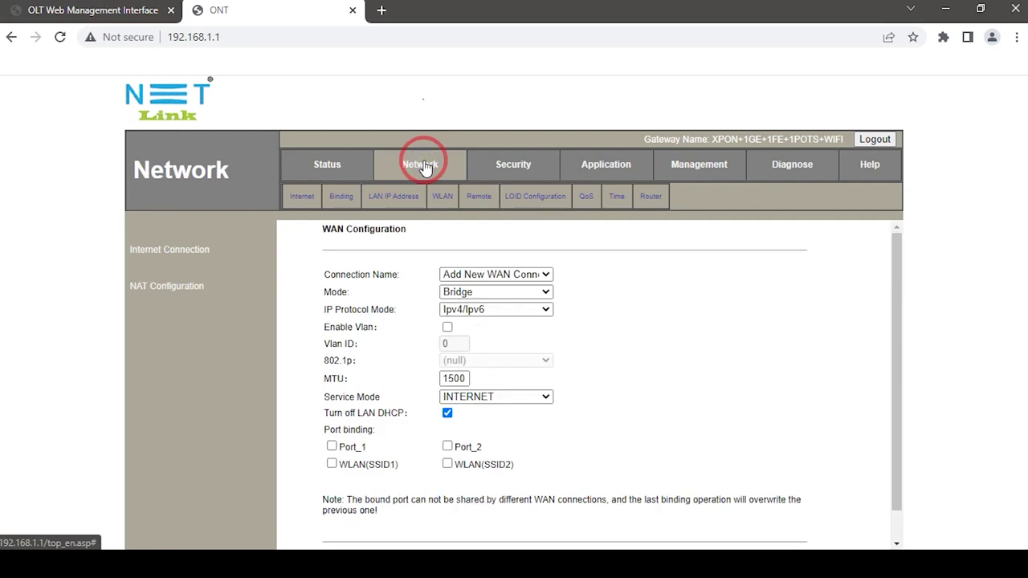
{"action": "scroll", "coordinate": [494, 343], "scroll_direction": "down", "scroll_amount": 1}
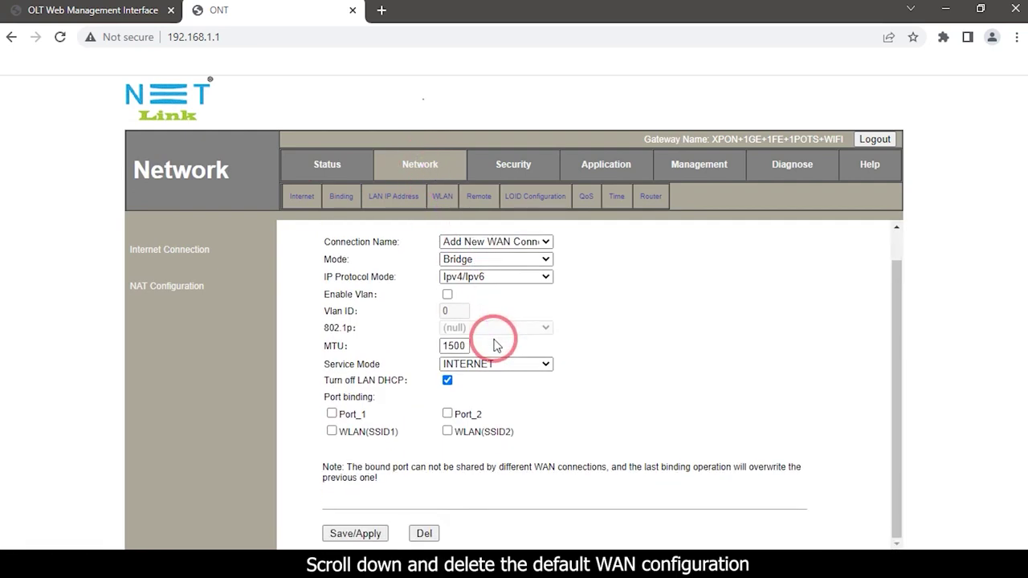
{"action": "left_click", "coordinate": [428, 534]}
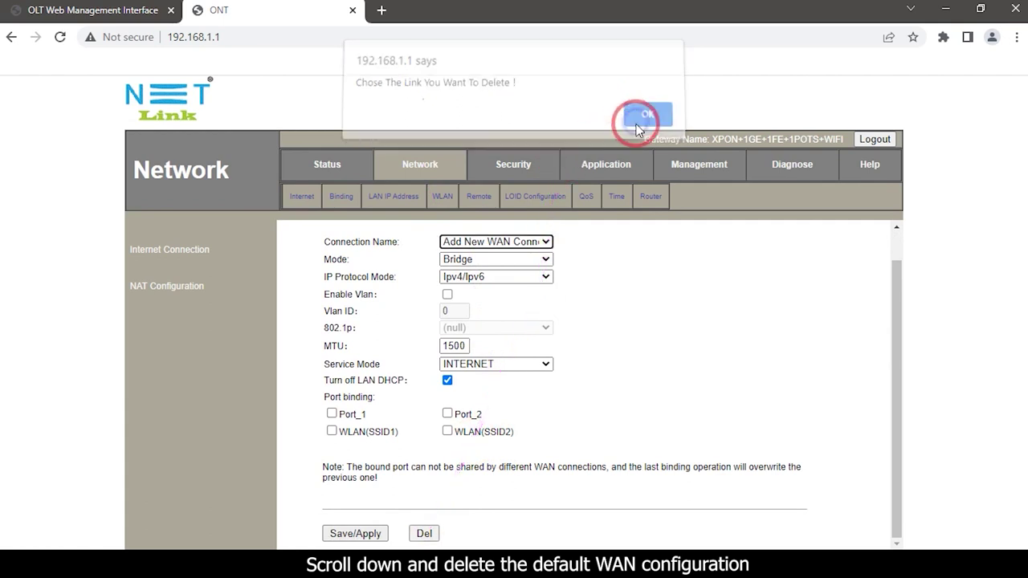
{"action": "left_click", "coordinate": [642, 119]}
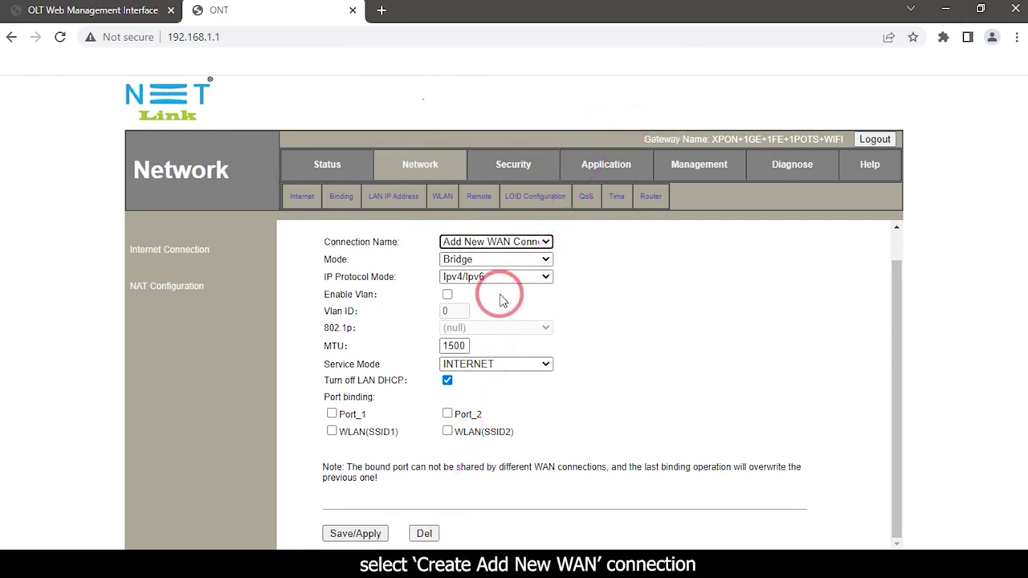
Step: Add a new WAN connection in Route mode with IP protocol mode Ipv4
{"action": "left_click", "coordinate": [495, 244]}
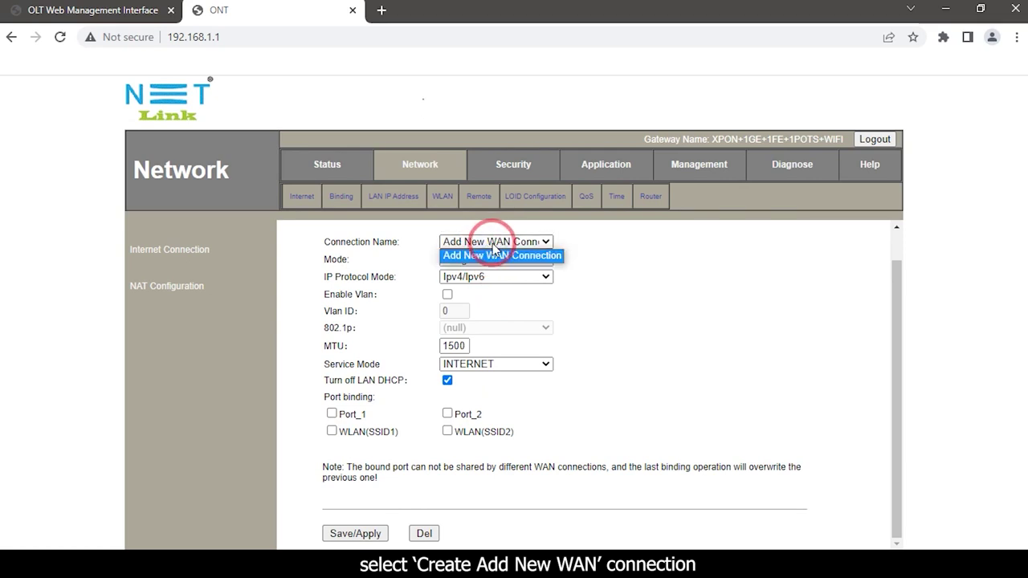
{"action": "left_click", "coordinate": [493, 254]}
{"action": "left_click", "coordinate": [495, 259]}
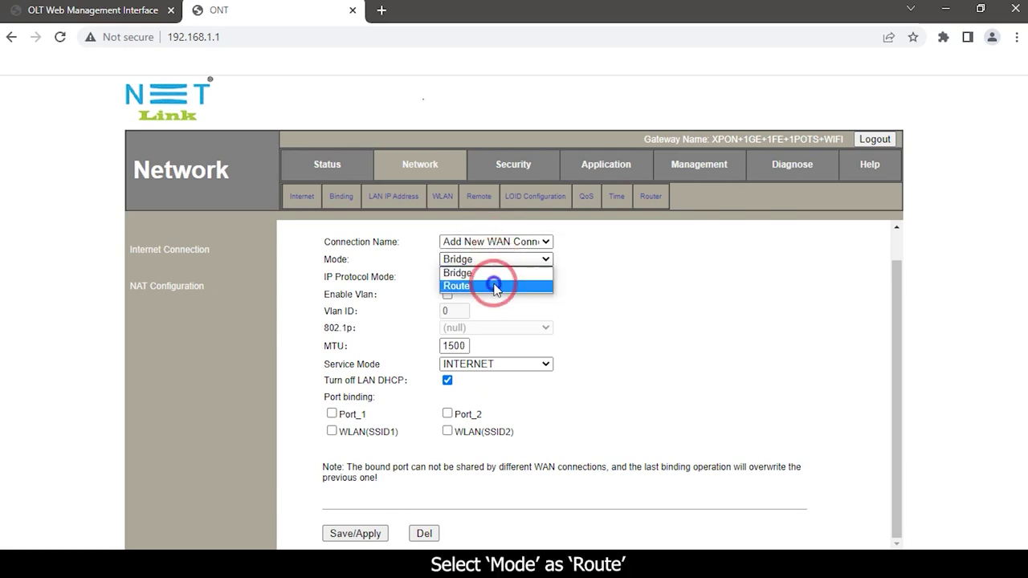
{"action": "left_click", "coordinate": [495, 285]}
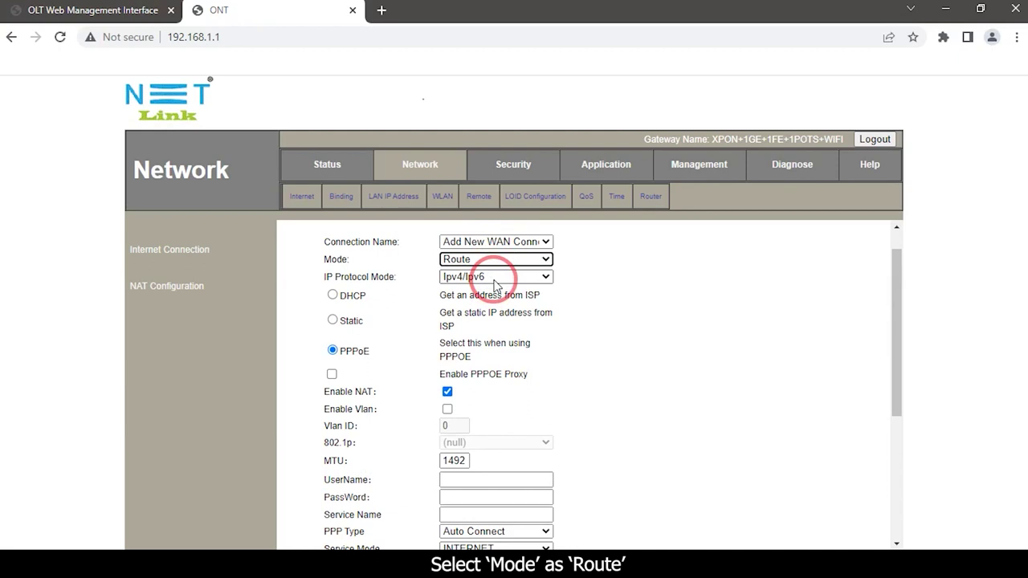
{"action": "left_click", "coordinate": [495, 279]}
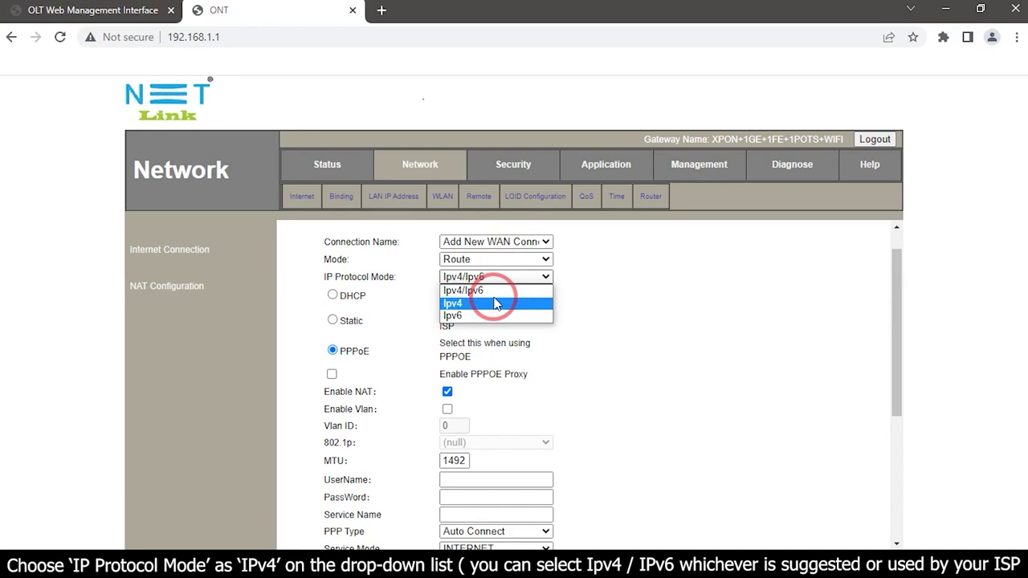
{"action": "left_click", "coordinate": [496, 303]}
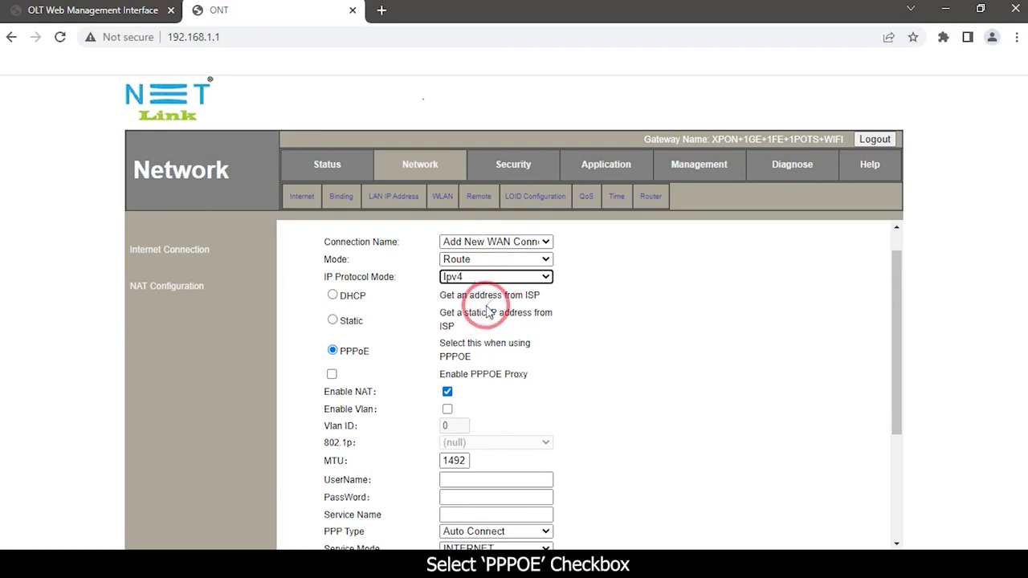
Step: Choose PPPoE with NAT and VLAN enabled and enter VLAN ID 101
{"action": "left_click", "coordinate": [332, 352]}
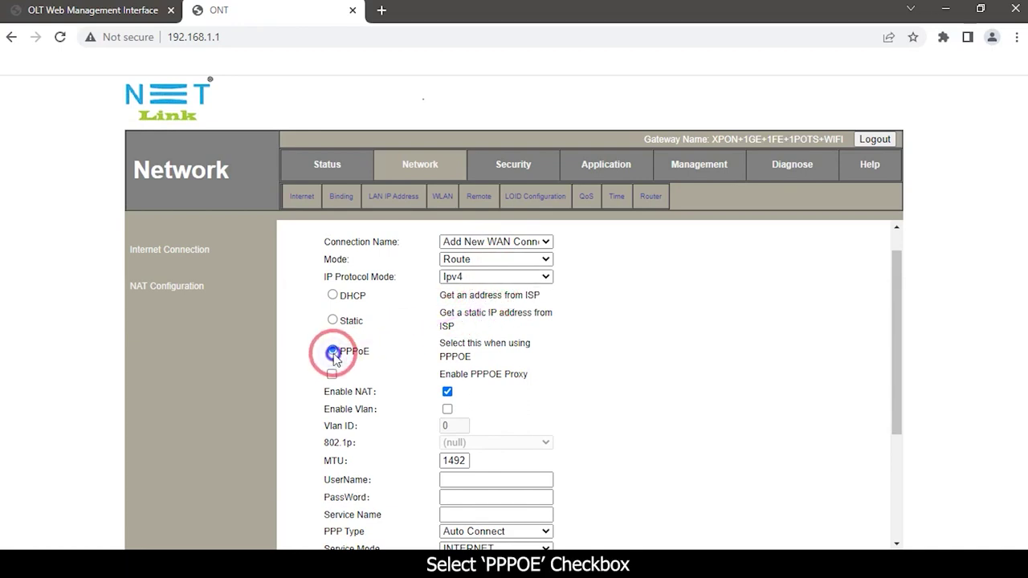
{"action": "left_click", "coordinate": [333, 375]}
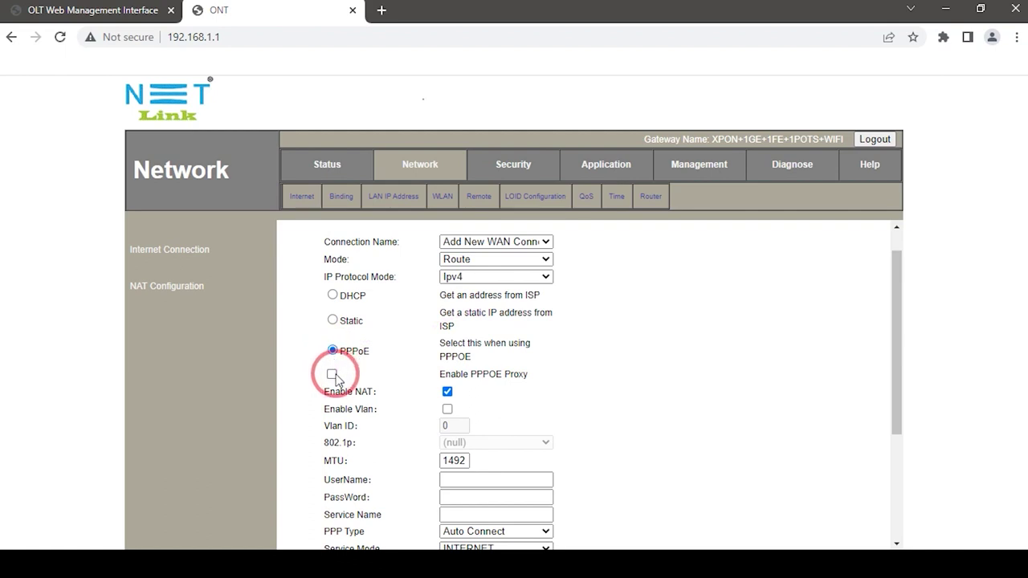
{"action": "left_click", "coordinate": [447, 393]}
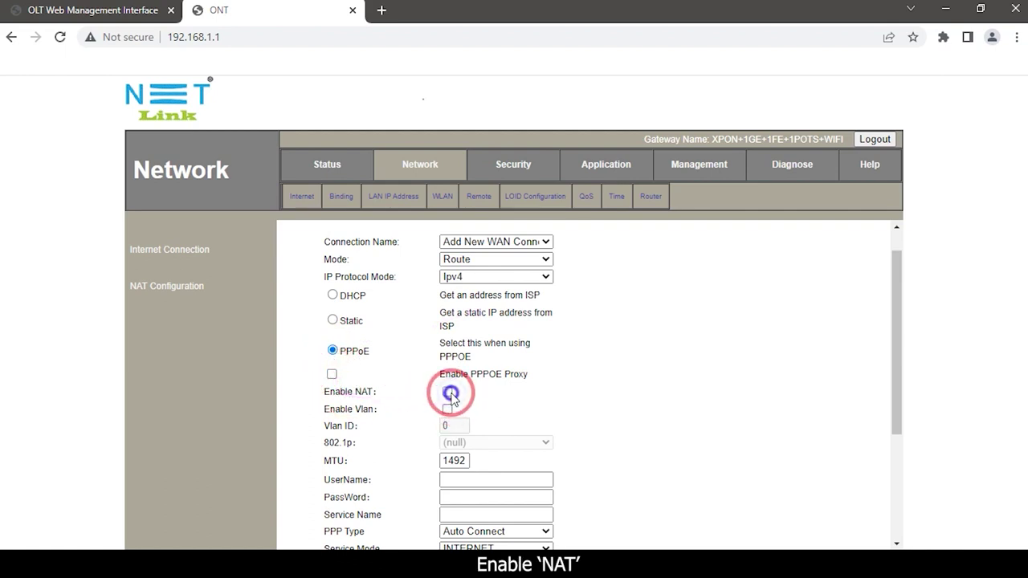
{"action": "left_click", "coordinate": [448, 409]}
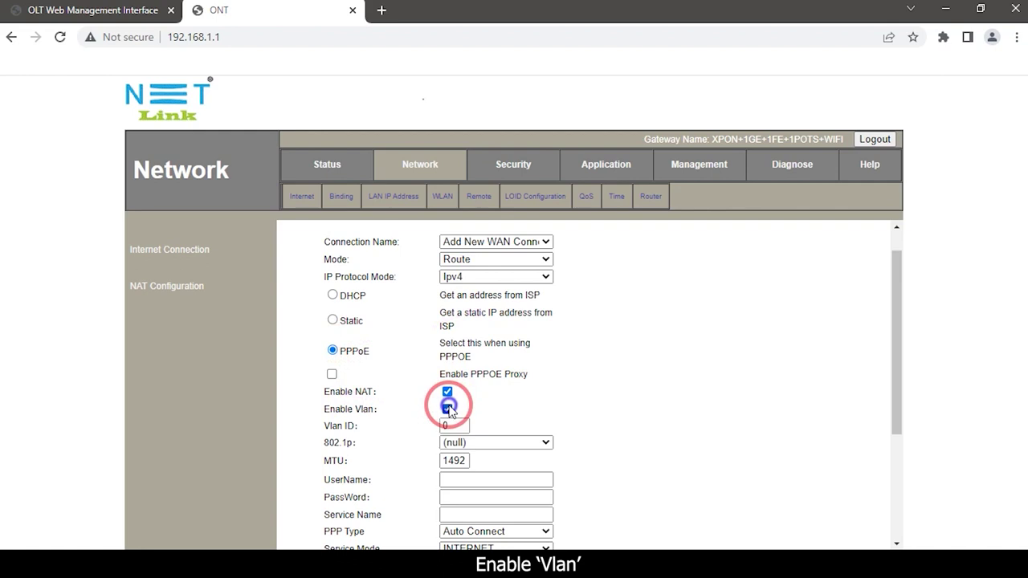
{"action": "left_click", "coordinate": [445, 424]}
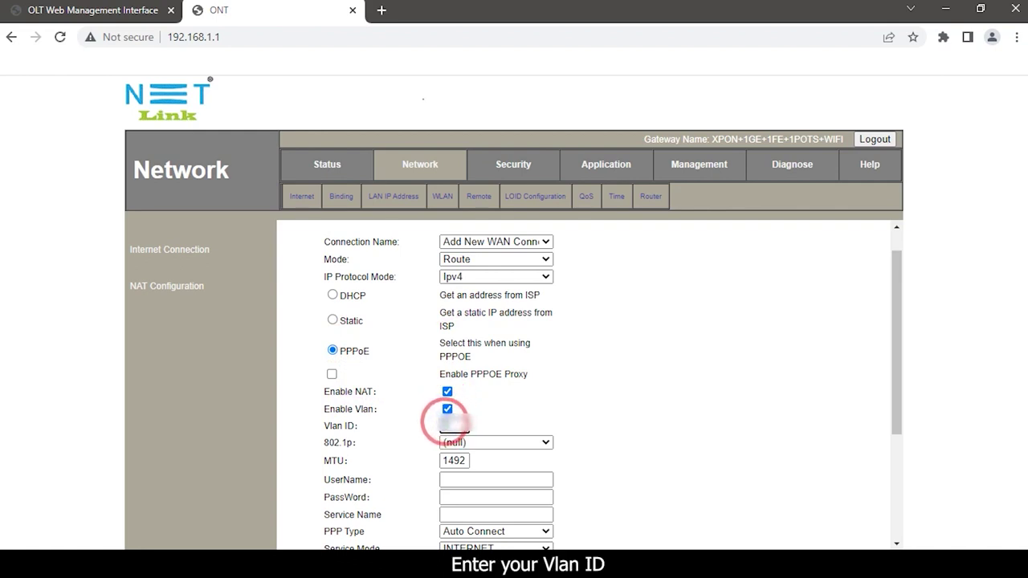
{"action": "left_click", "coordinate": [453, 442]}
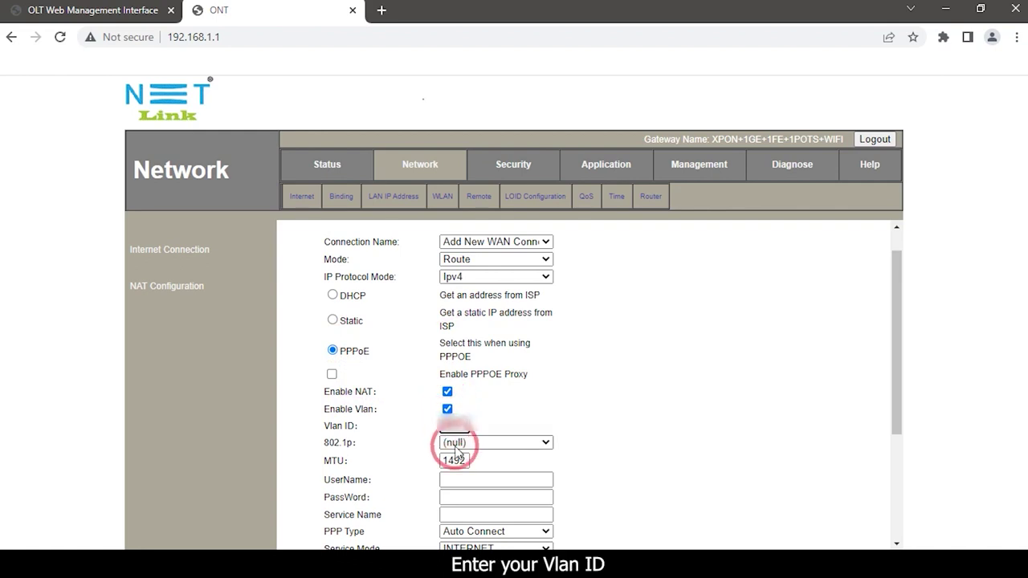
{"action": "scroll", "coordinate": [456, 452], "scroll_direction": "down", "scroll_amount": 1}
Step: Enter the PPPoE username and password, keep INTERNET service mode, and bind Port_1
{"action": "left_click", "coordinate": [459, 408]}
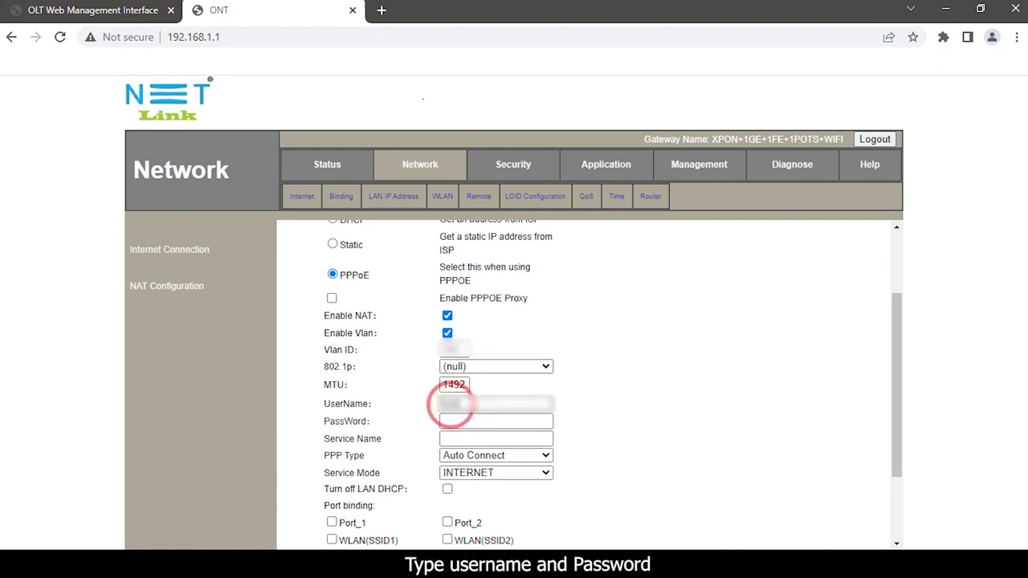
{"action": "left_click", "coordinate": [453, 424]}
{"action": "type", "text": "••••••••"}
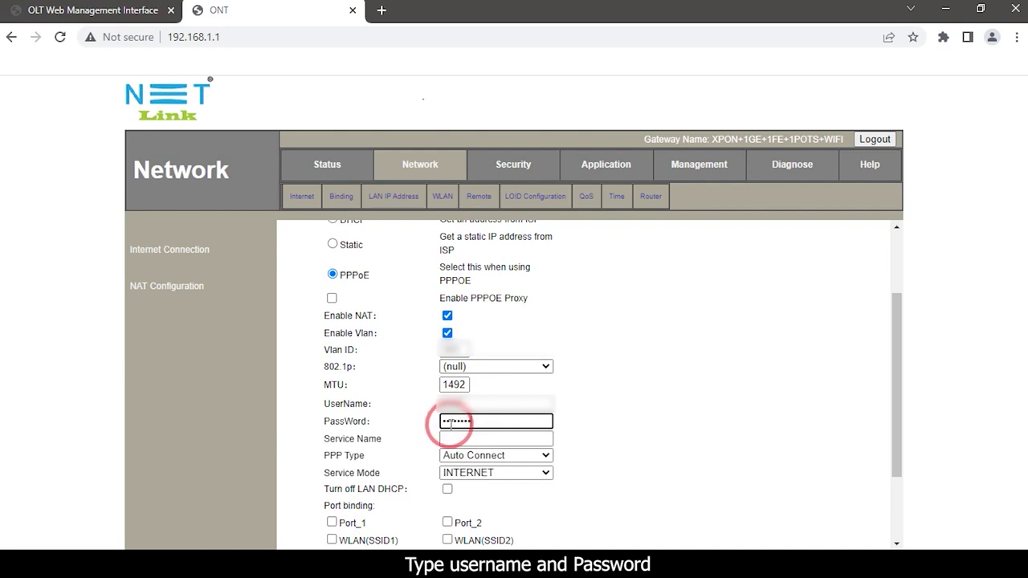
{"action": "scroll", "coordinate": [443, 422], "scroll_direction": "down", "scroll_amount": 1}
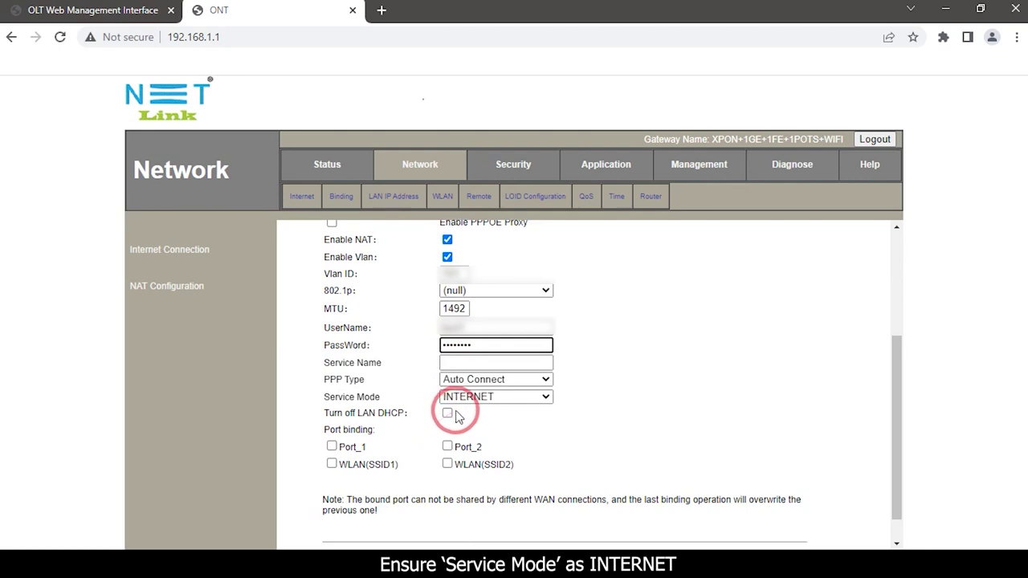
{"action": "left_click", "coordinate": [465, 396]}
{"action": "left_click", "coordinate": [470, 400]}
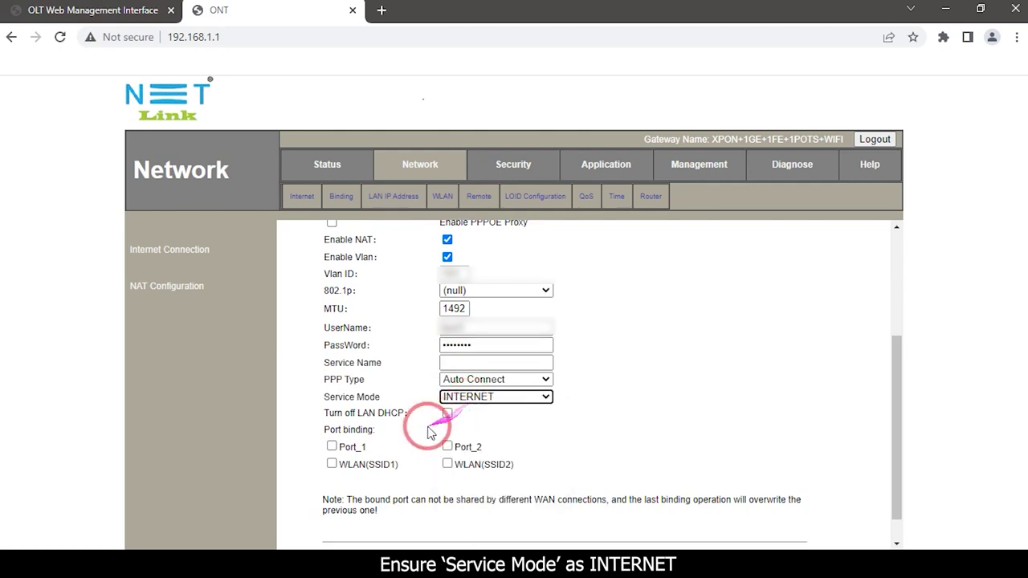
{"action": "left_click", "coordinate": [332, 447]}
{"action": "left_click", "coordinate": [447, 446]}
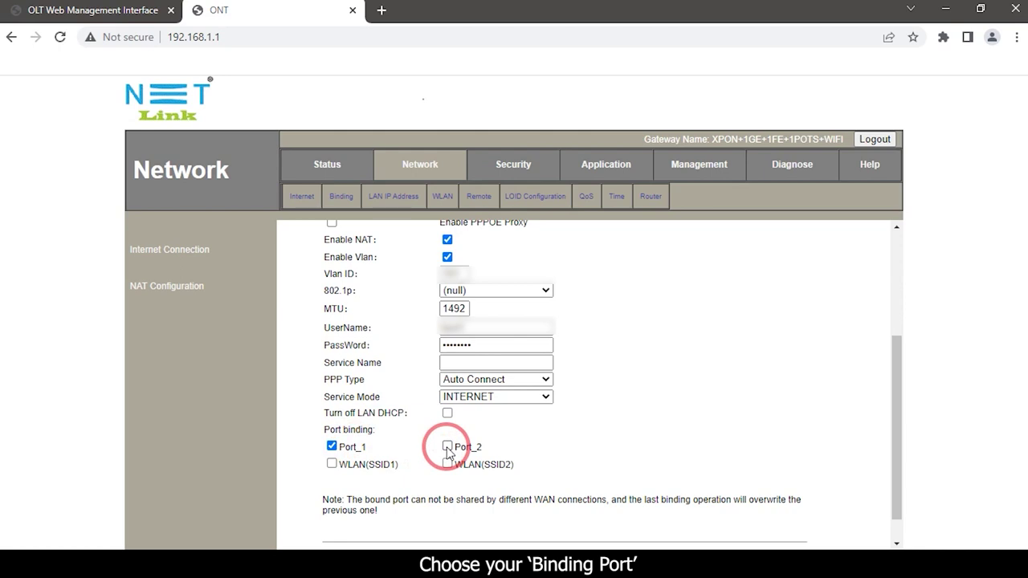
Step: Also bind Port_2 and WLAN(SSID1), then save the PPPoE WAN connection
{"action": "left_click", "coordinate": [351, 471]}
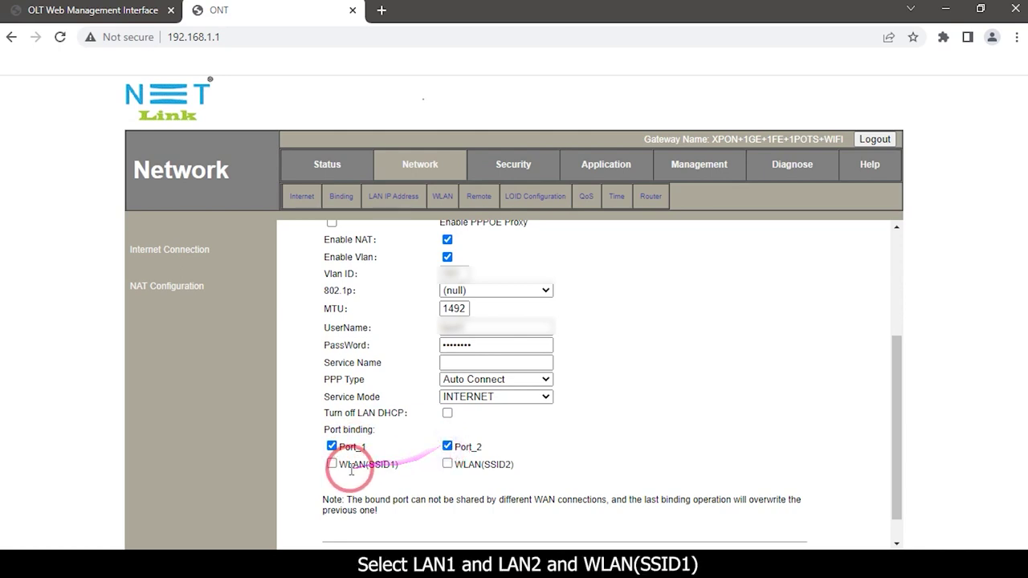
{"action": "left_click", "coordinate": [332, 466]}
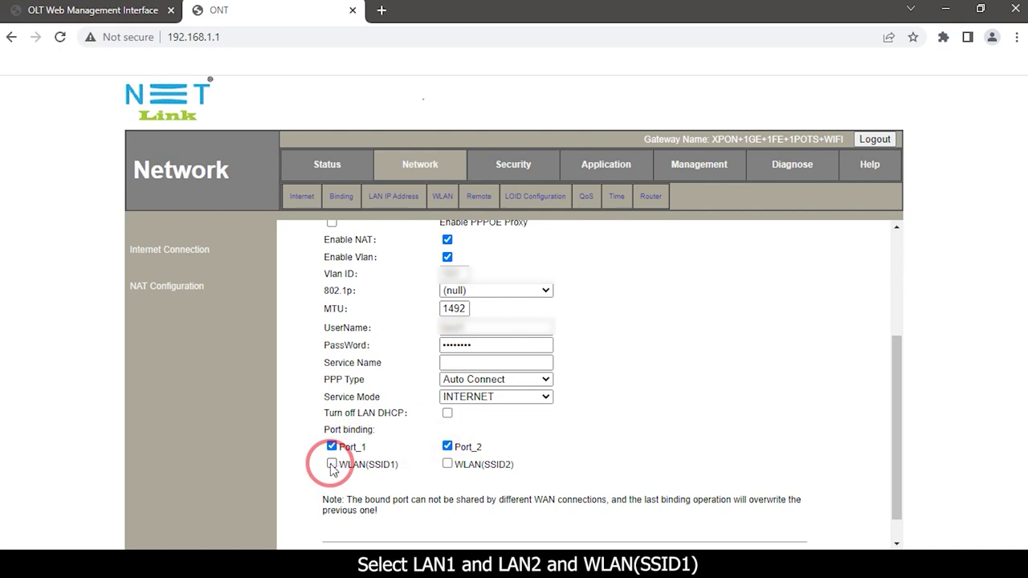
{"action": "left_click", "coordinate": [332, 465]}
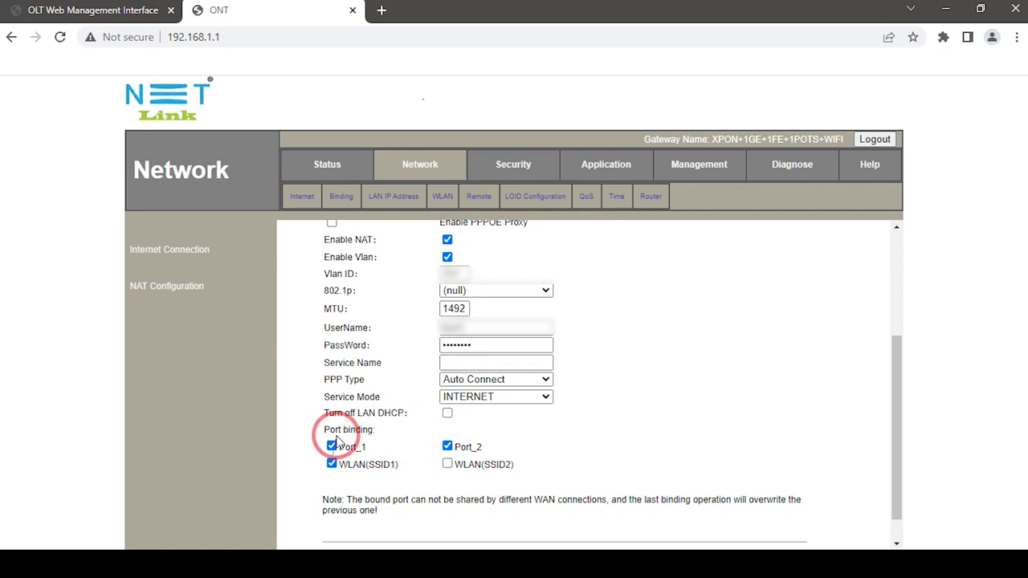
{"action": "scroll", "coordinate": [374, 446], "scroll_direction": "down", "scroll_amount": 1}
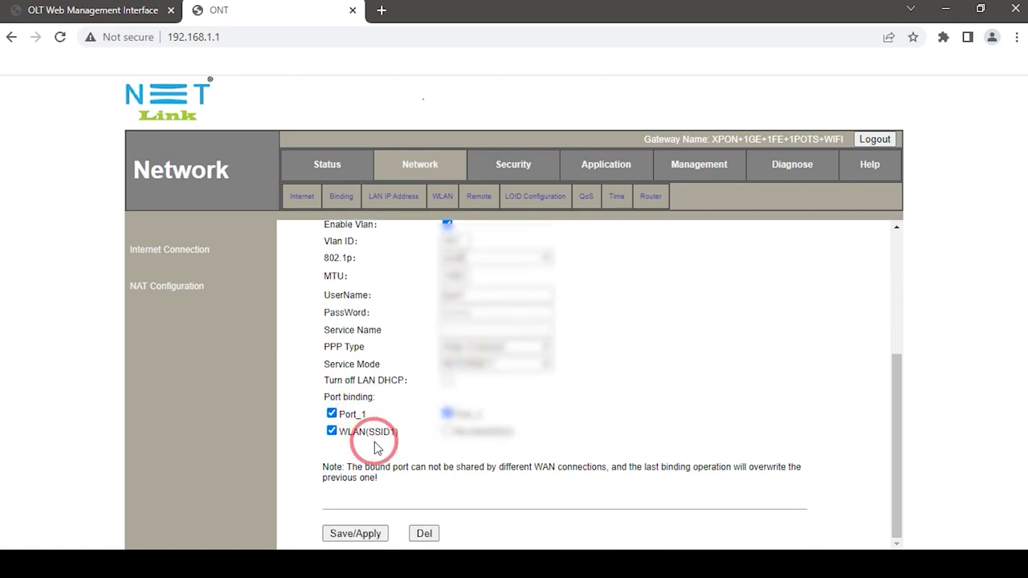
{"action": "left_click", "coordinate": [357, 533]}
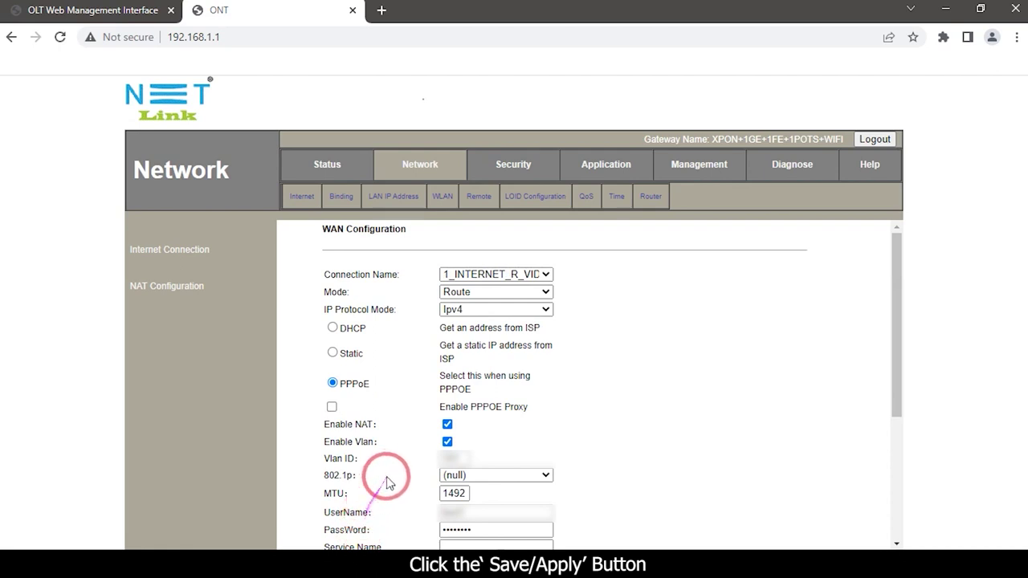
{"action": "left_click", "coordinate": [338, 167]}
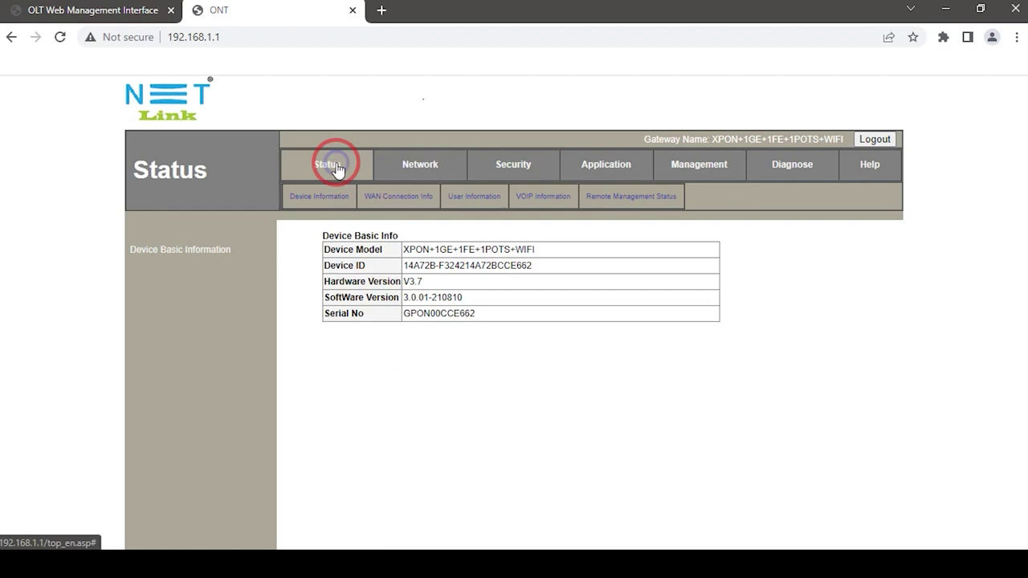
{"action": "left_click", "coordinate": [387, 204]}
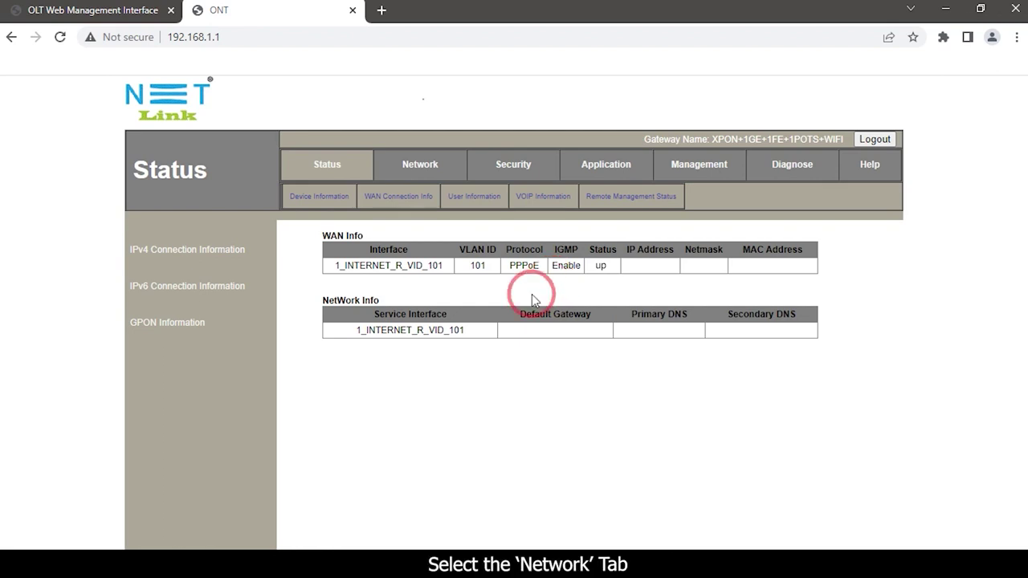
{"action": "left_click", "coordinate": [417, 175]}
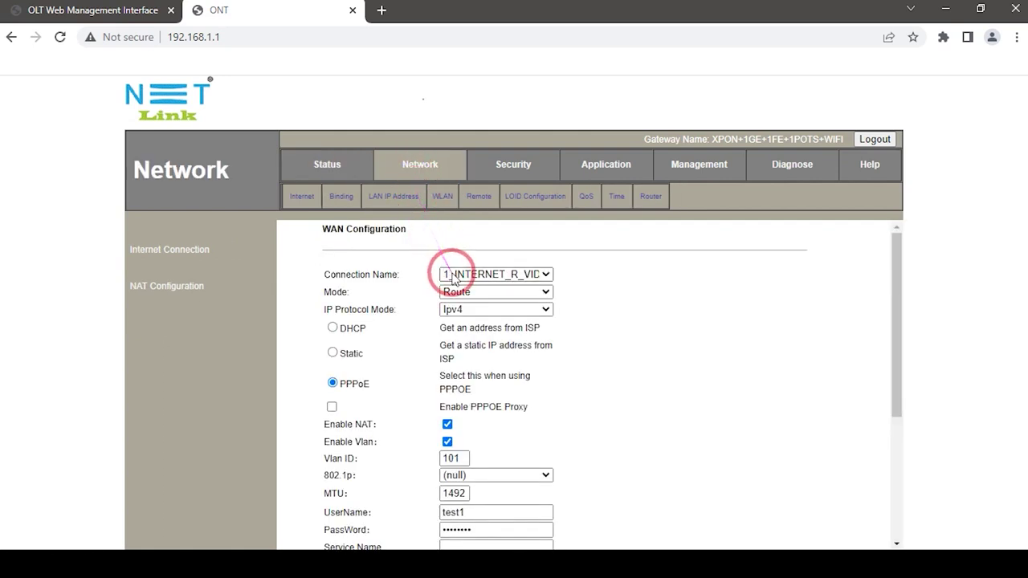
Step: Add another new WAN connection set to Bridge mode and pick its IP protocol mode
{"action": "left_click", "coordinate": [452, 274]}
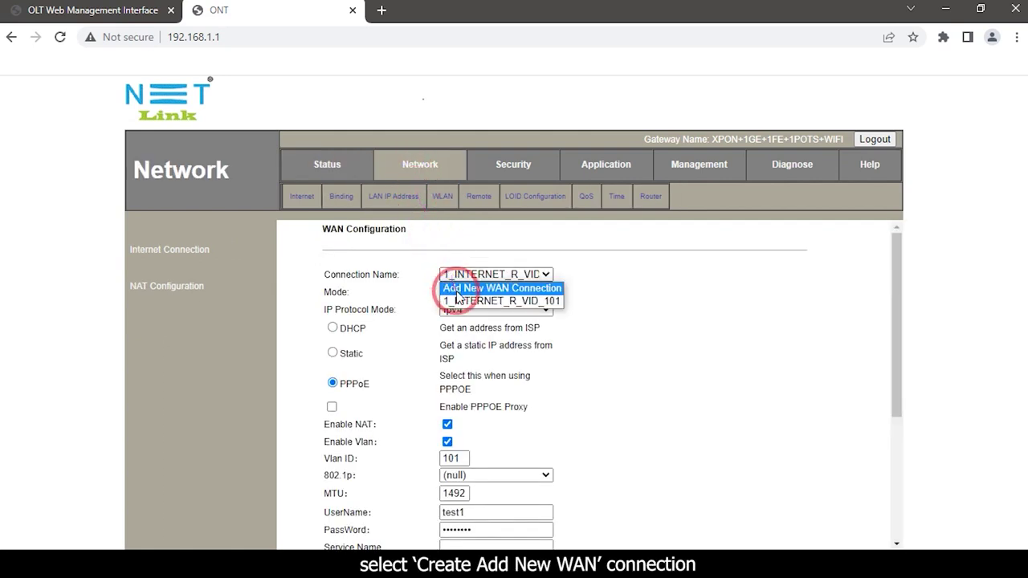
{"action": "left_click", "coordinate": [461, 288]}
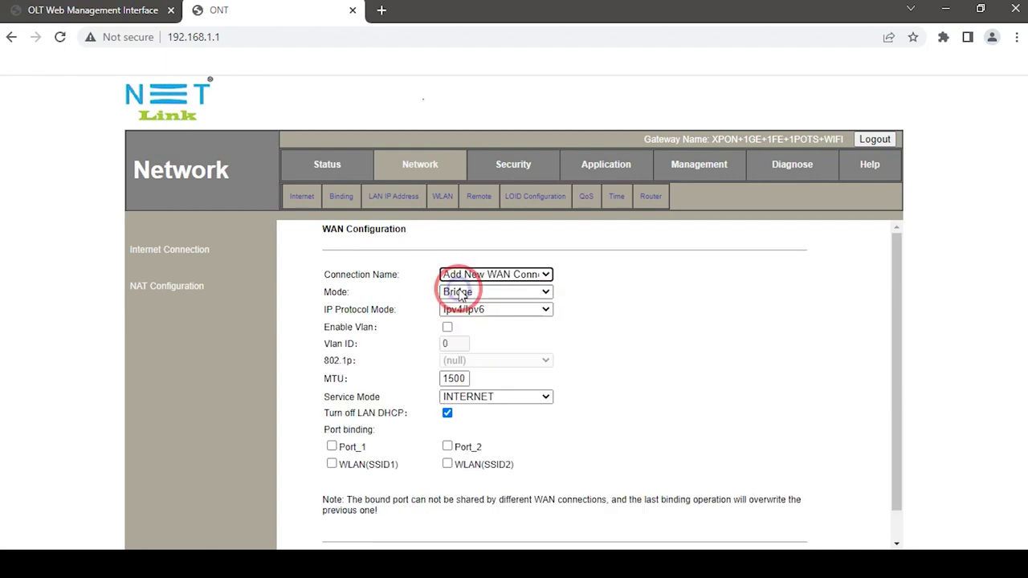
{"action": "left_click", "coordinate": [461, 292]}
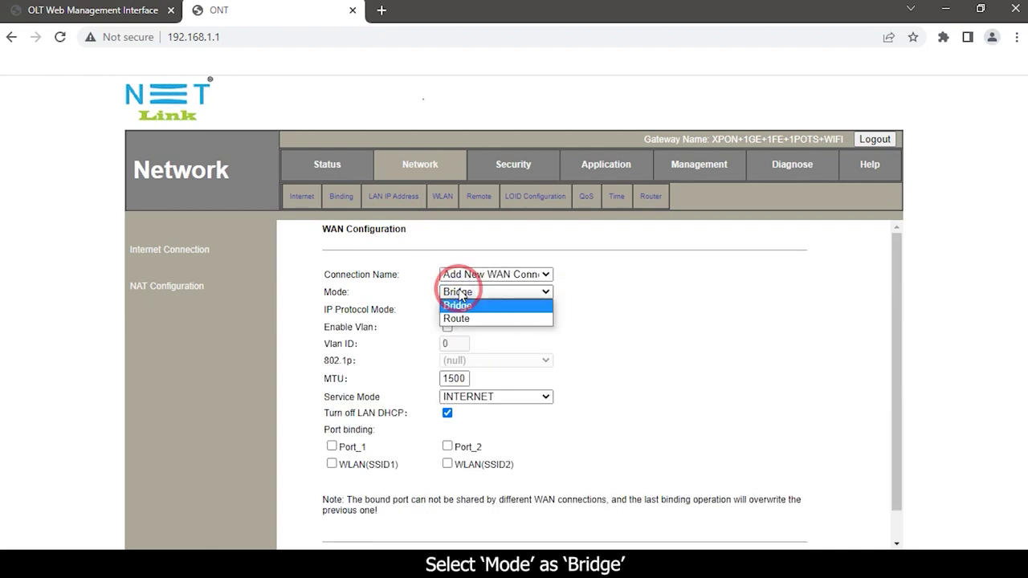
{"action": "left_click", "coordinate": [459, 306]}
{"action": "left_click", "coordinate": [462, 313]}
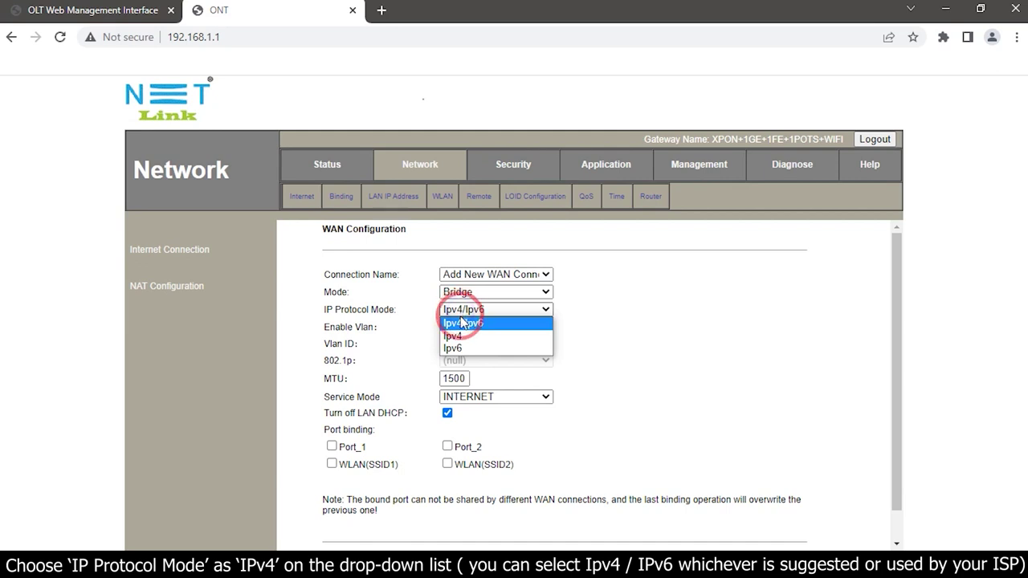
Step: Set Ipv4, enable NAT and VLAN with VLAN ID 2222, and keep INTERNET service mode
{"action": "left_click", "coordinate": [452, 336]}
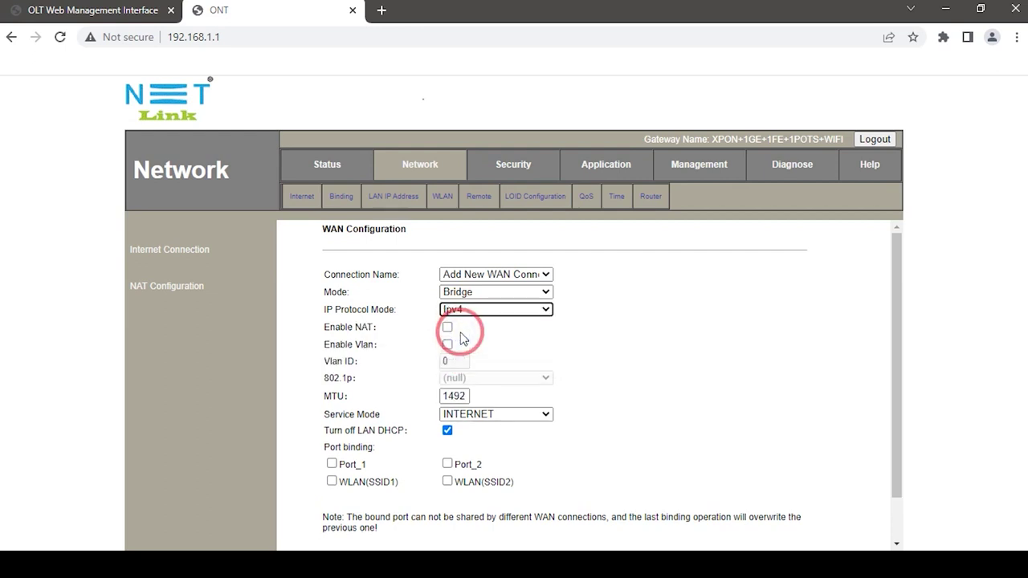
{"action": "left_click", "coordinate": [449, 331]}
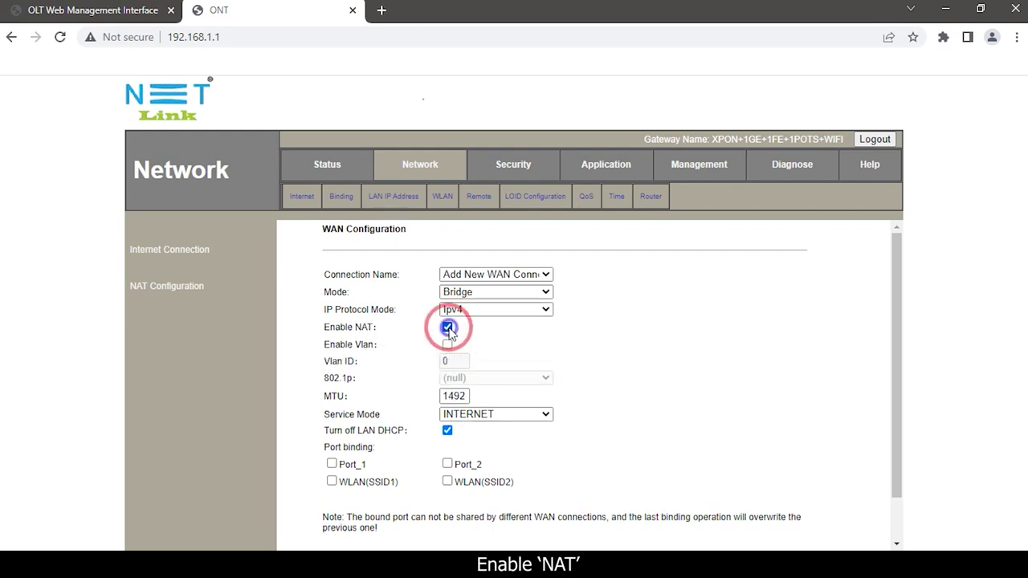
{"action": "left_click", "coordinate": [447, 345]}
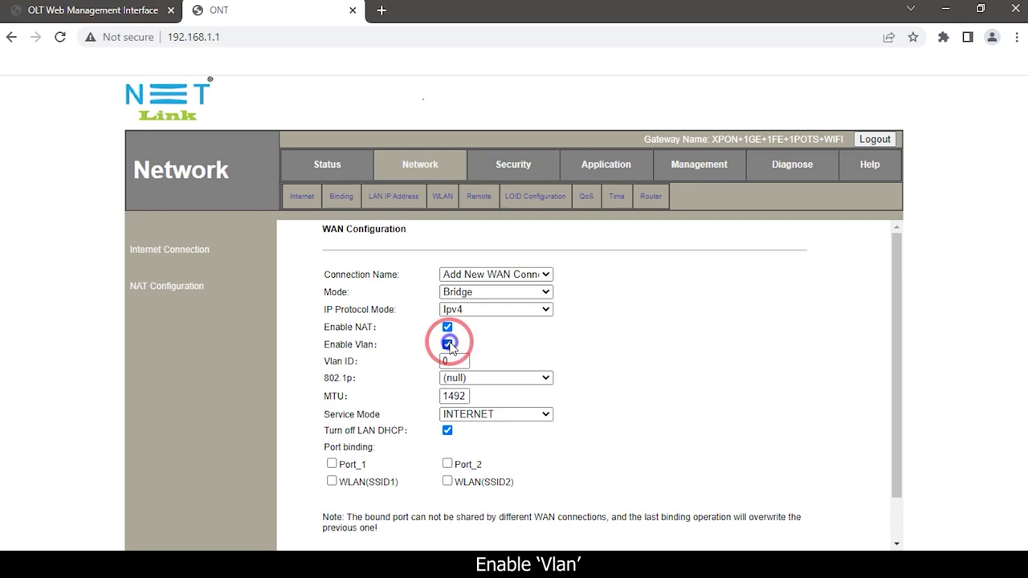
{"action": "left_click", "coordinate": [452, 360]}
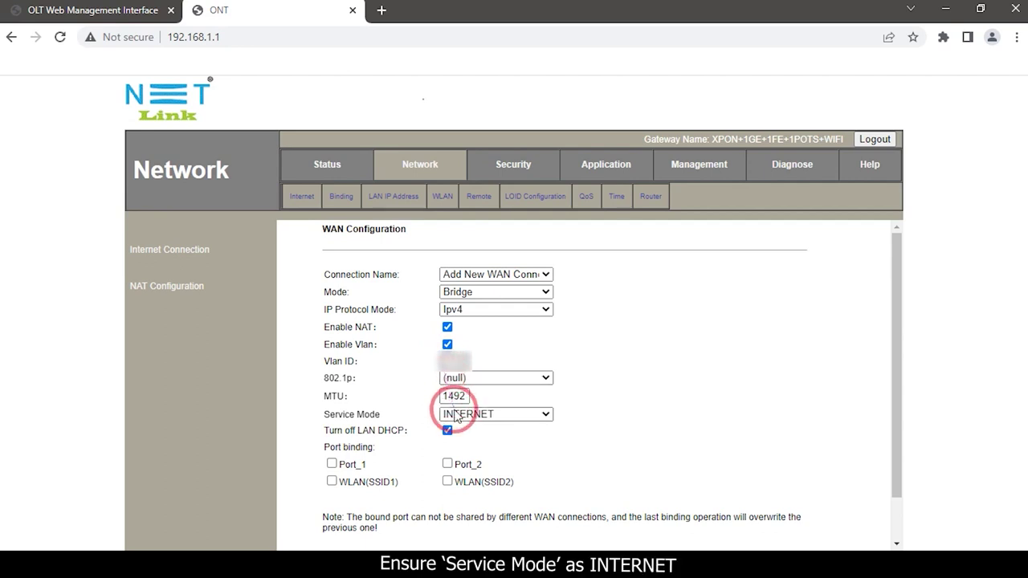
{"action": "left_click", "coordinate": [485, 414]}
{"action": "left_click", "coordinate": [487, 423]}
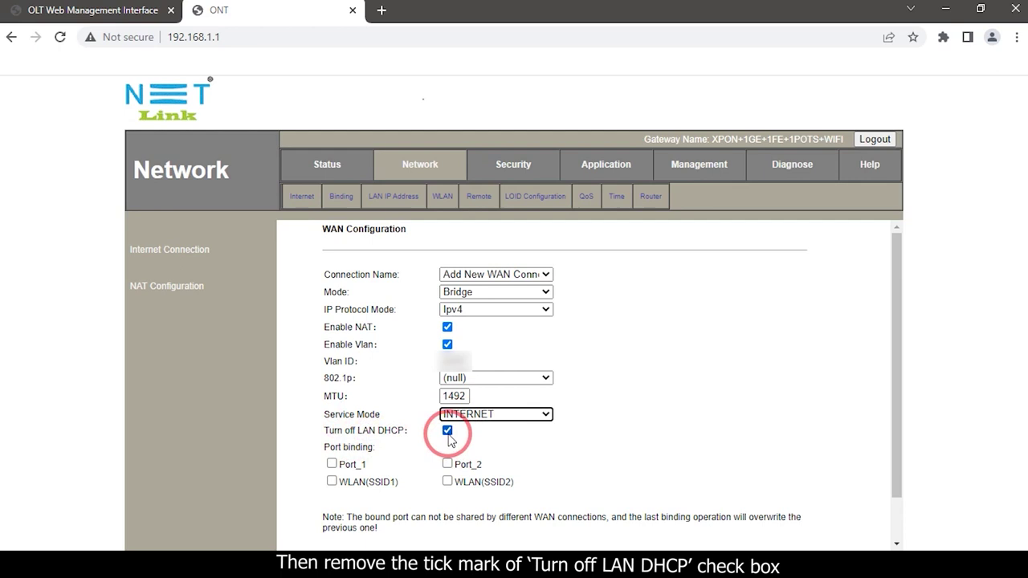
Step: Keep LAN DHCP on, bind WLAN(SSID2), save the bridge connection, and return to Status
{"action": "left_click", "coordinate": [448, 435]}
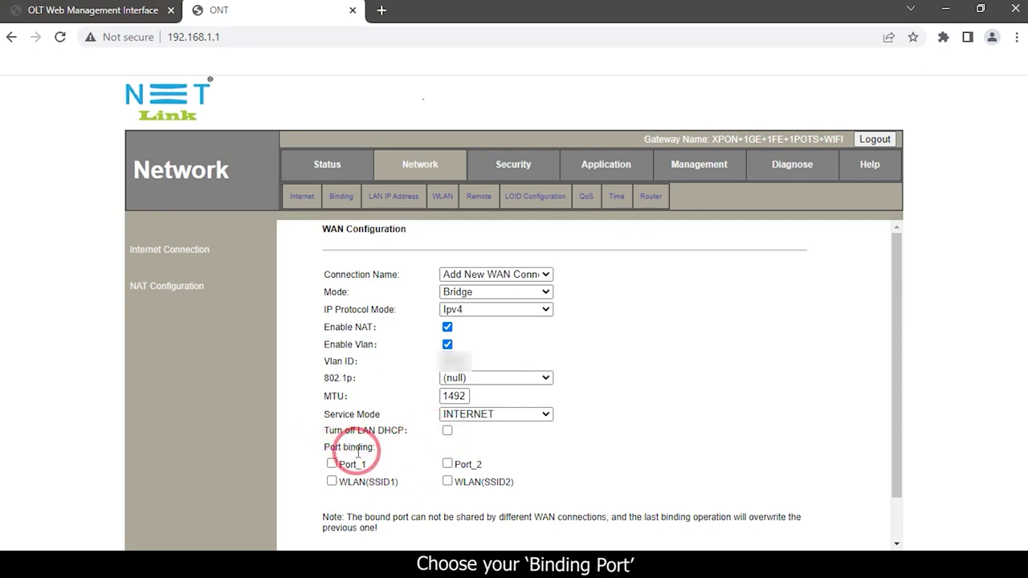
{"action": "left_click", "coordinate": [448, 481]}
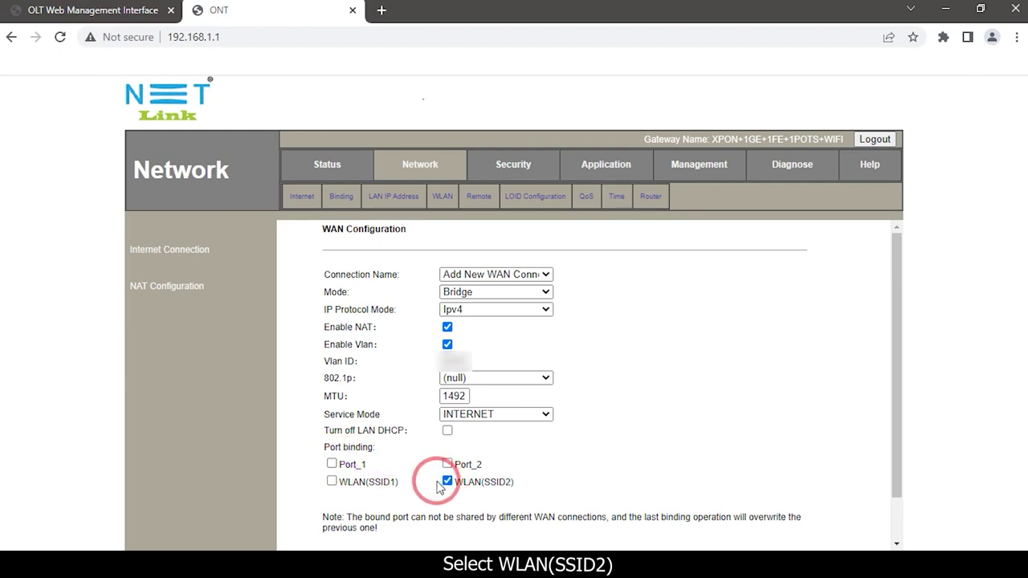
{"action": "scroll", "coordinate": [437, 487], "scroll_direction": "down", "scroll_amount": 1}
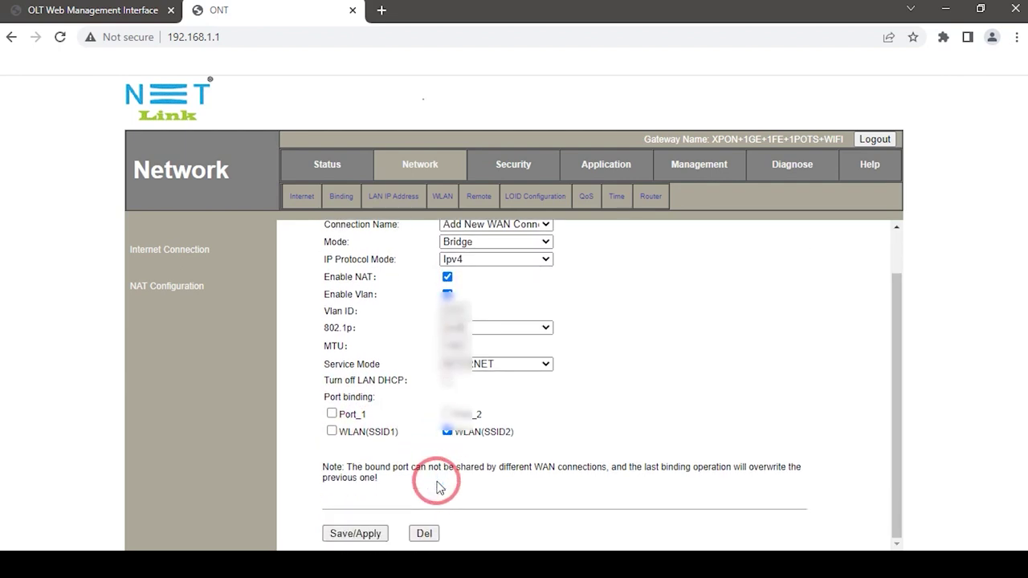
{"action": "left_click", "coordinate": [367, 533]}
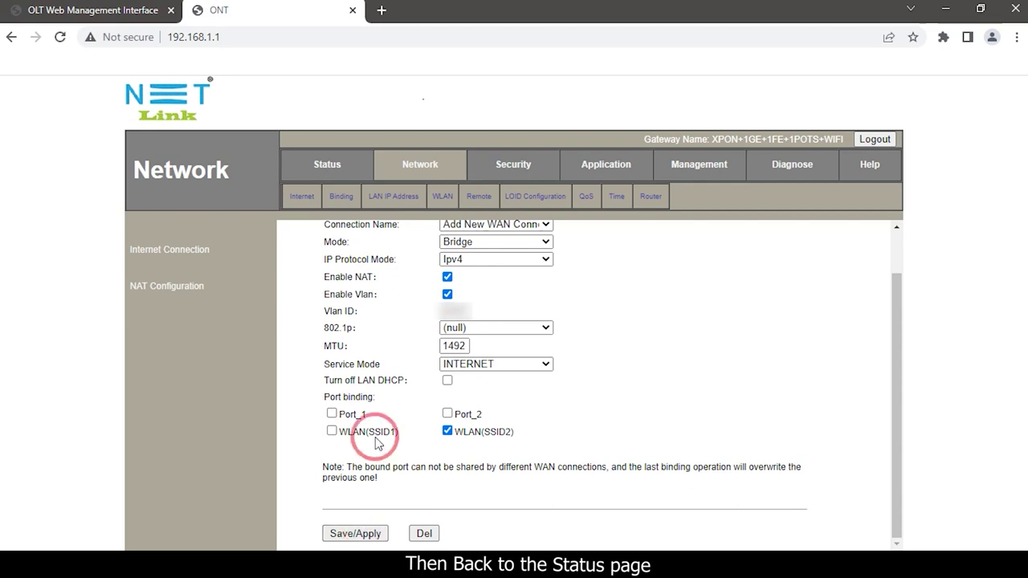
{"action": "left_click", "coordinate": [328, 165]}
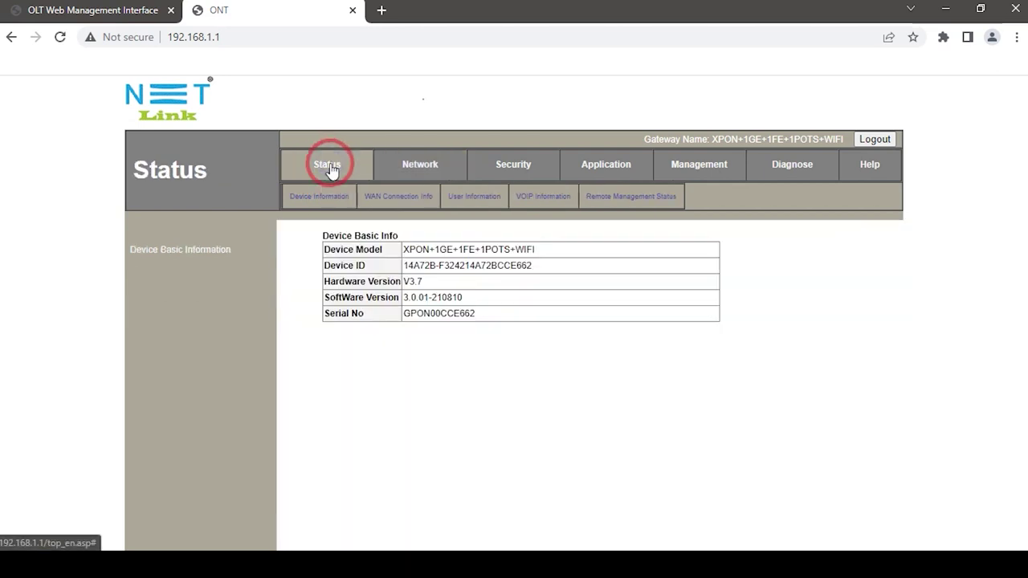
Step: Check WAN Connection Info showing PPPoE VLAN 101 and bridged VLAN 2222 up, then reload it
{"action": "left_click", "coordinate": [374, 197]}
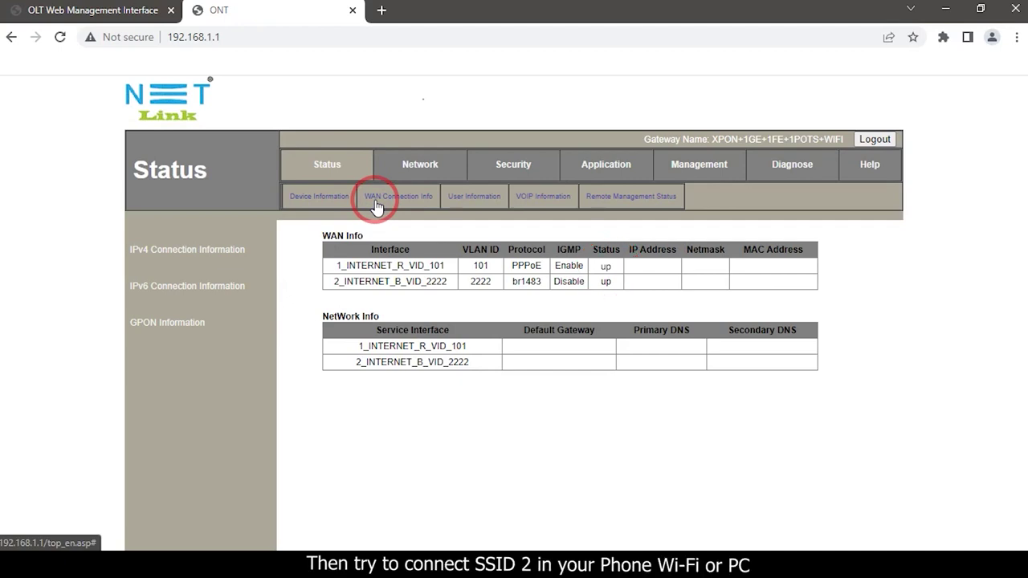
{"action": "left_click", "coordinate": [376, 205]}
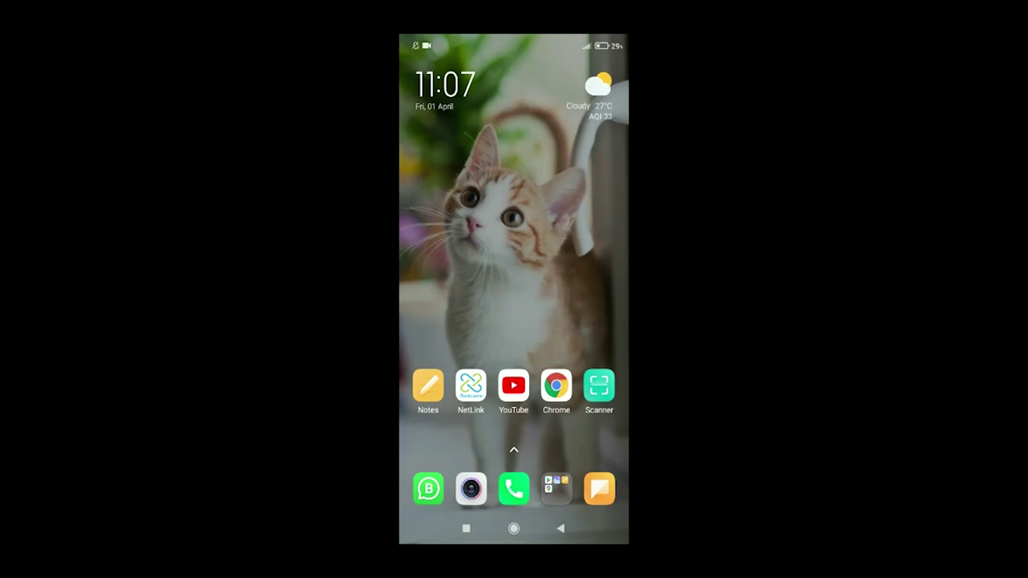
Step: Turn on the phone's Wi-Fi, join the OLTACCESS network, and open Chrome on a blank tab
{"action": "left_click_drag", "start_coordinate": [514, 41], "coordinate": [514, 321]}
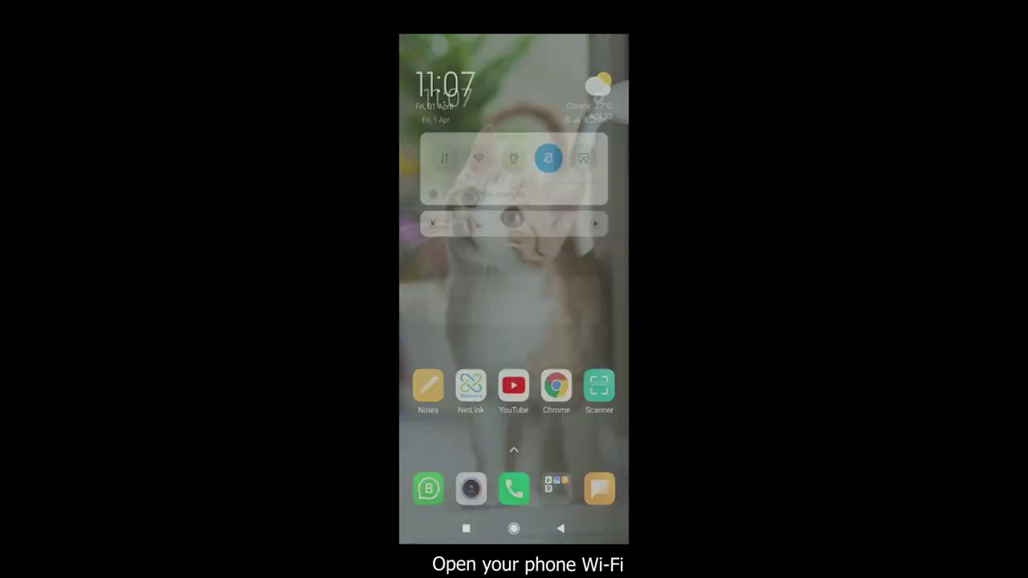
{"action": "left_click", "coordinate": [474, 142]}
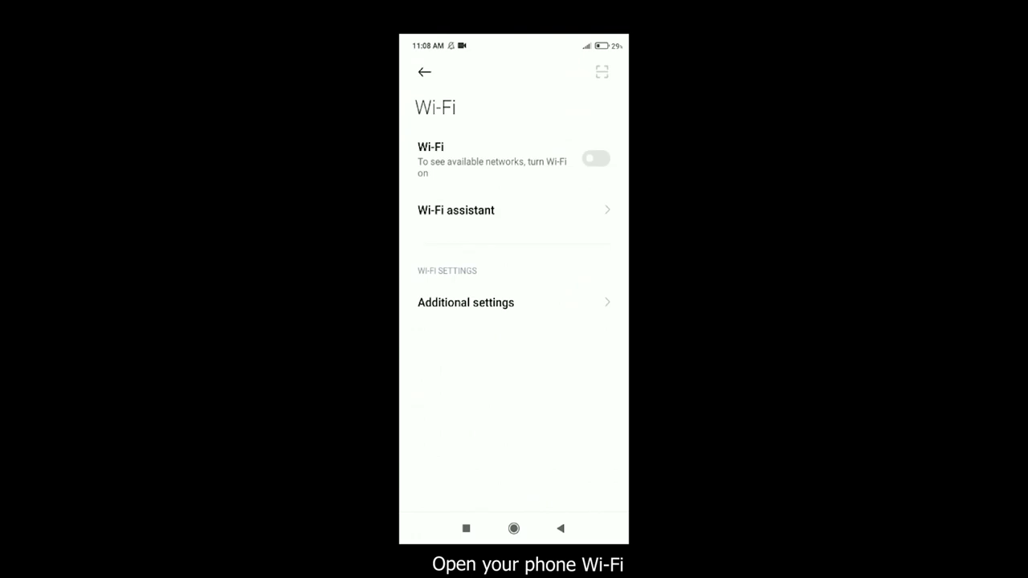
{"action": "left_click", "coordinate": [596, 158]}
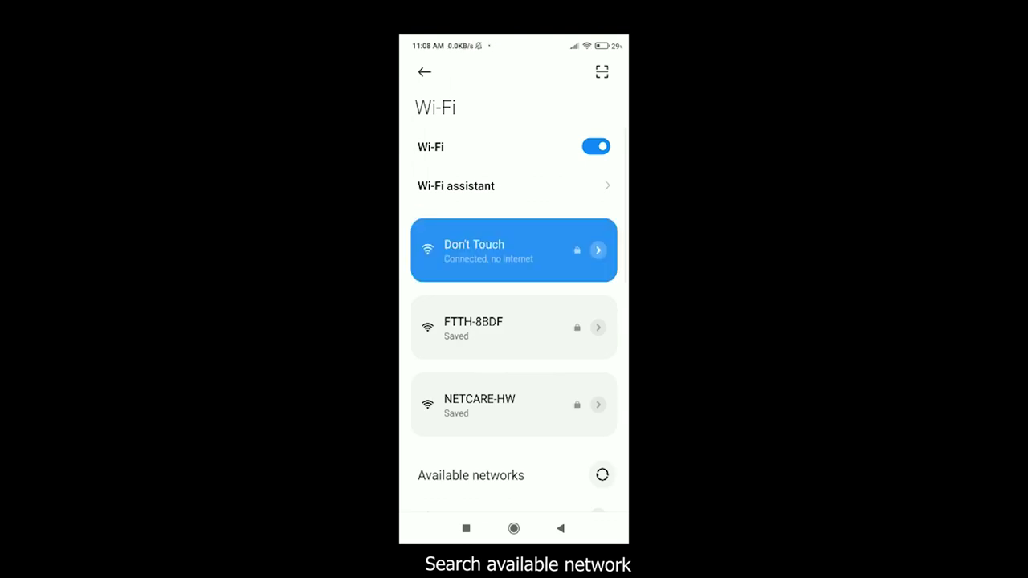
{"action": "scroll", "coordinate": [514, 306], "scroll_direction": "down", "scroll_amount": 3}
{"action": "scroll", "coordinate": [514, 306], "scroll_direction": "down", "scroll_amount": 3}
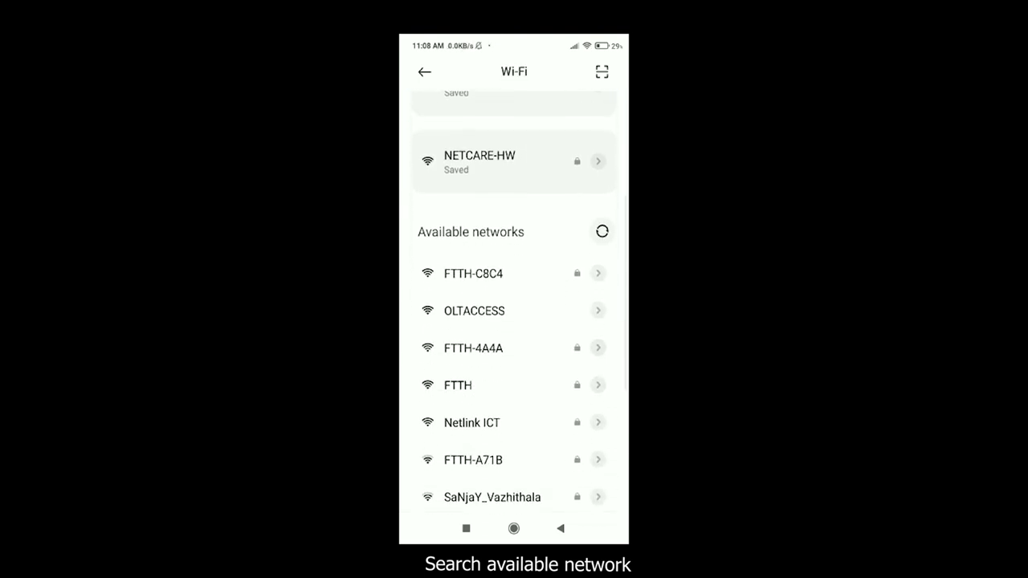
{"action": "left_click", "coordinate": [474, 311]}
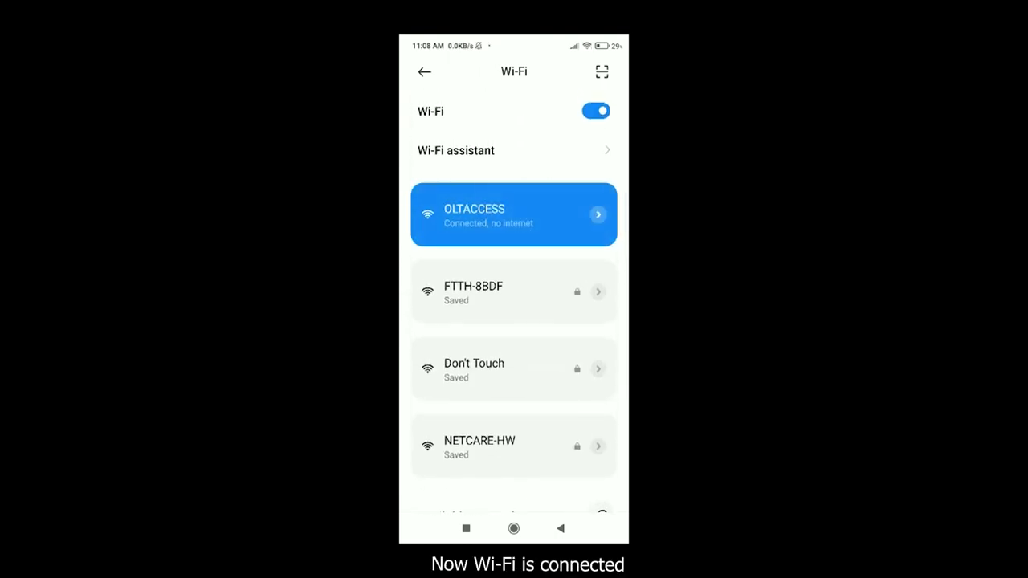
{"action": "left_click", "coordinate": [514, 528]}
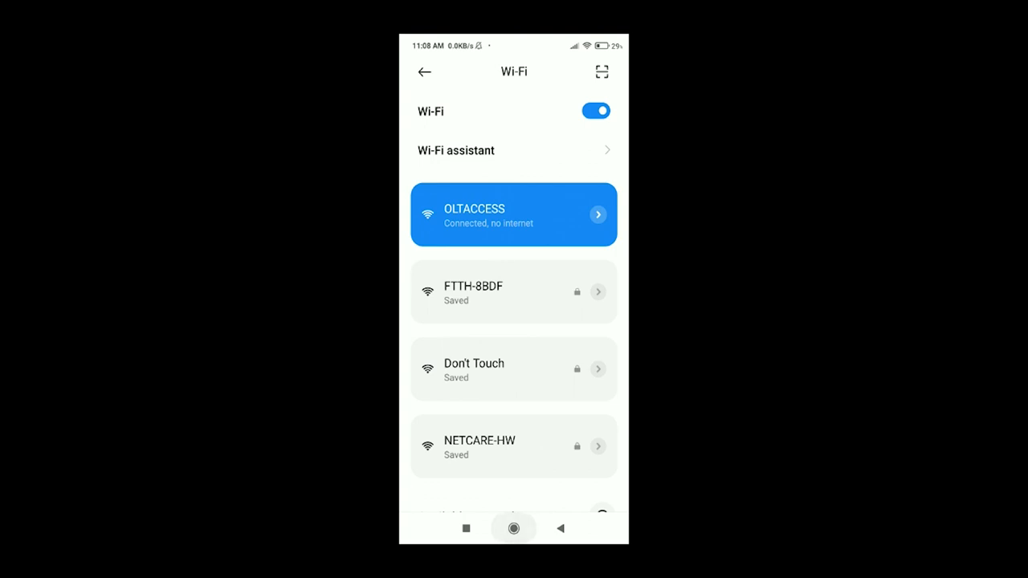
{"action": "left_click", "coordinate": [556, 385]}
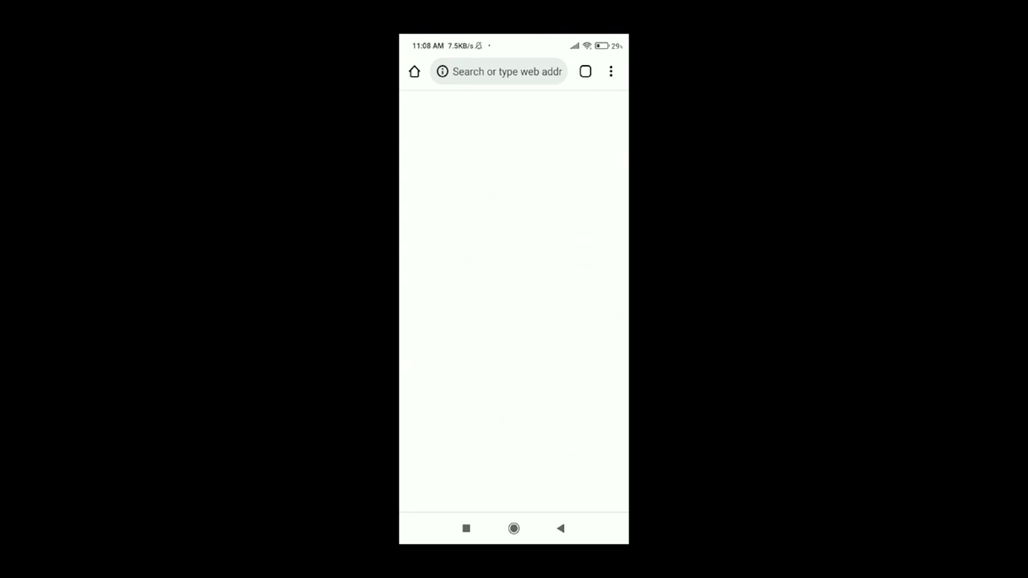
Step: Enter the OLT's IP address in Chrome's address bar to load its login page
{"action": "left_click", "coordinate": [510, 220]}
{"action": "type", "text": "htt"}
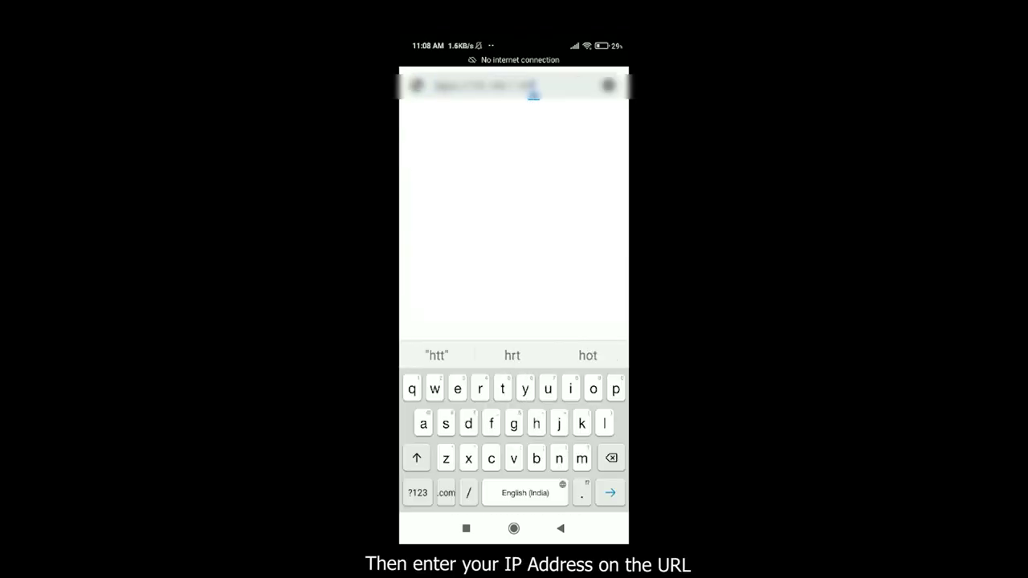
{"action": "key", "text": "BackSpace"}
{"action": "key", "text": "BackSpace"}
{"action": "key", "text": "BackSpace"}
{"action": "key", "text": "BackSpace"}
{"action": "type", "text": "w"}
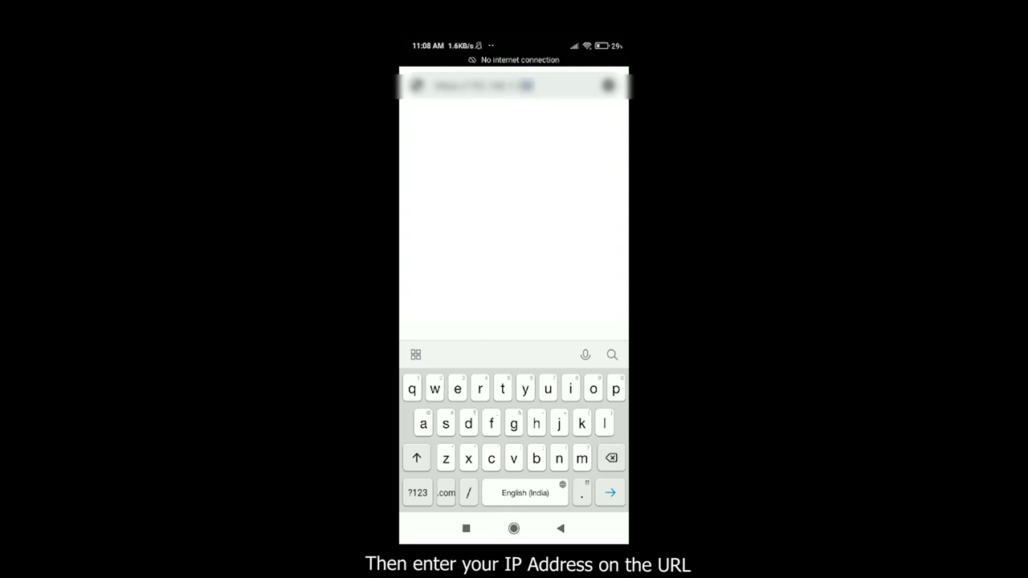
{"action": "type", "text": "pp"}
{"action": "key", "text": "Return"}
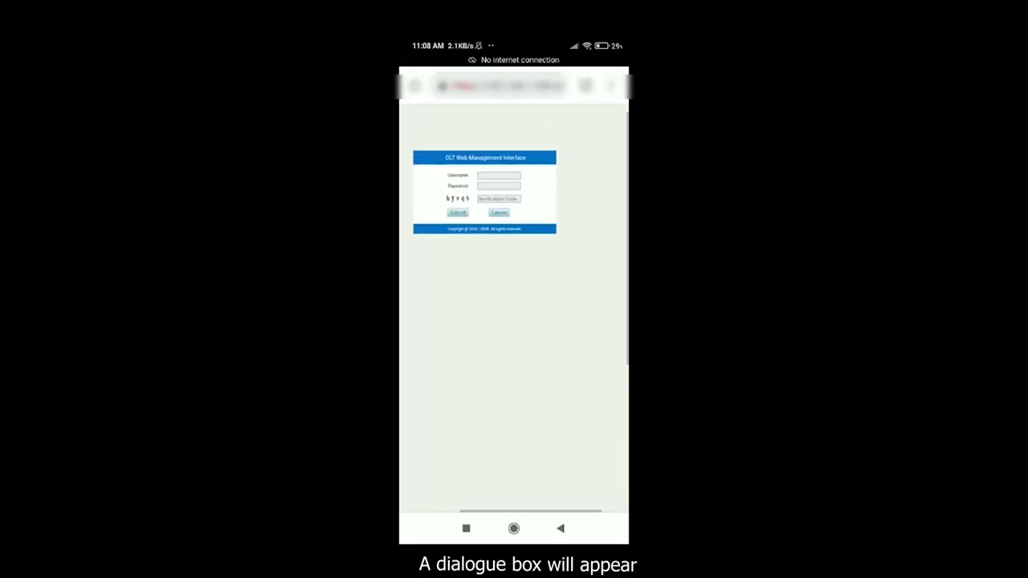
Step: Log in to the OLT with the admin username, the account password and the on-screen verification code
{"action": "left_click", "coordinate": [526, 203]}
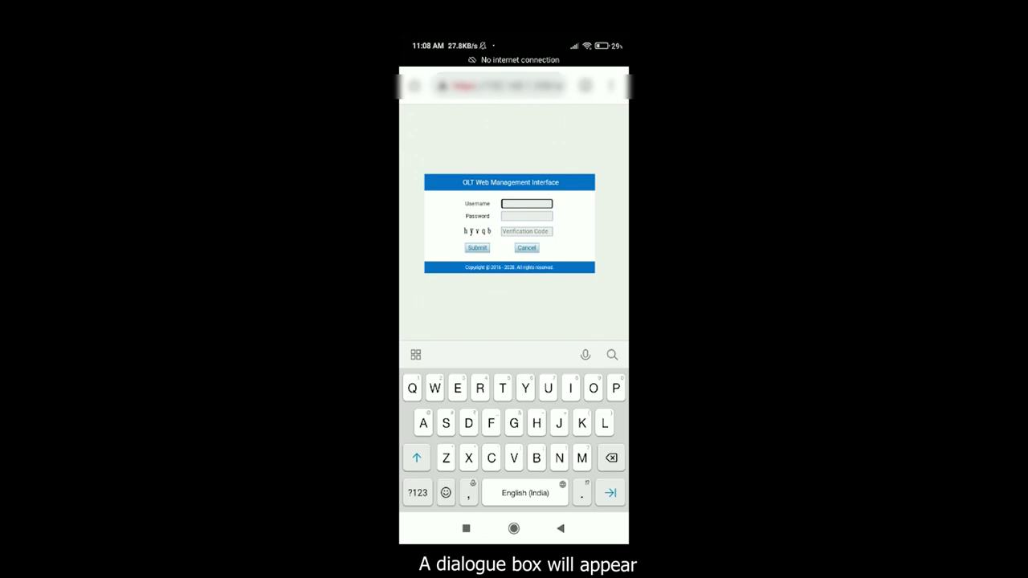
{"action": "type", "text": "admin"}
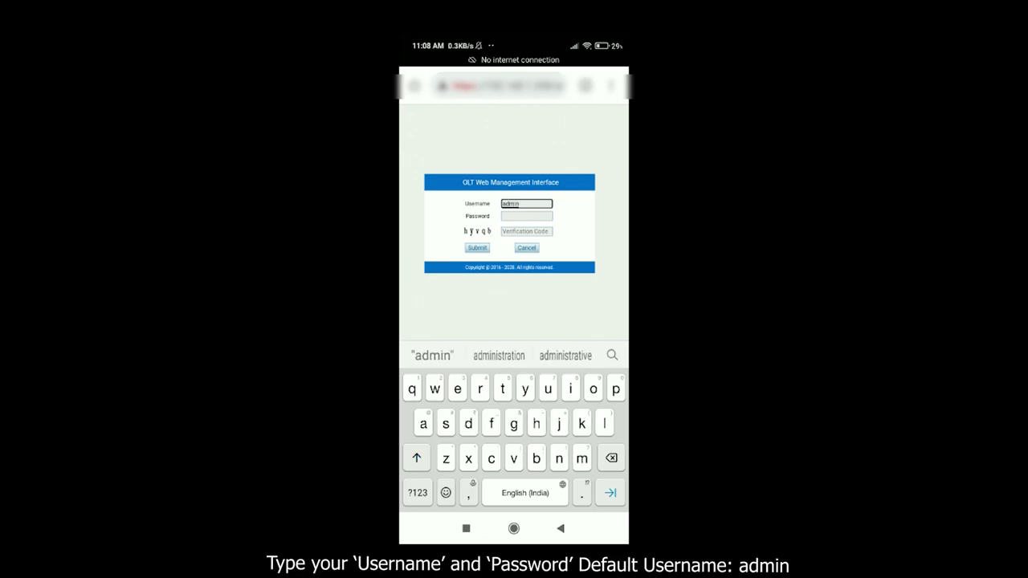
{"action": "left_click", "coordinate": [525, 216]}
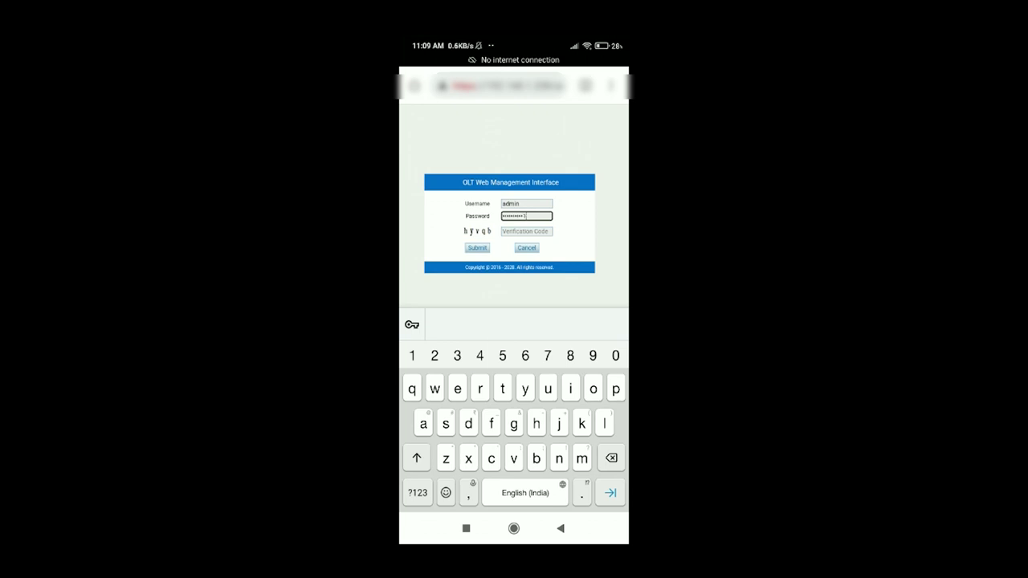
{"action": "left_click", "coordinate": [526, 232]}
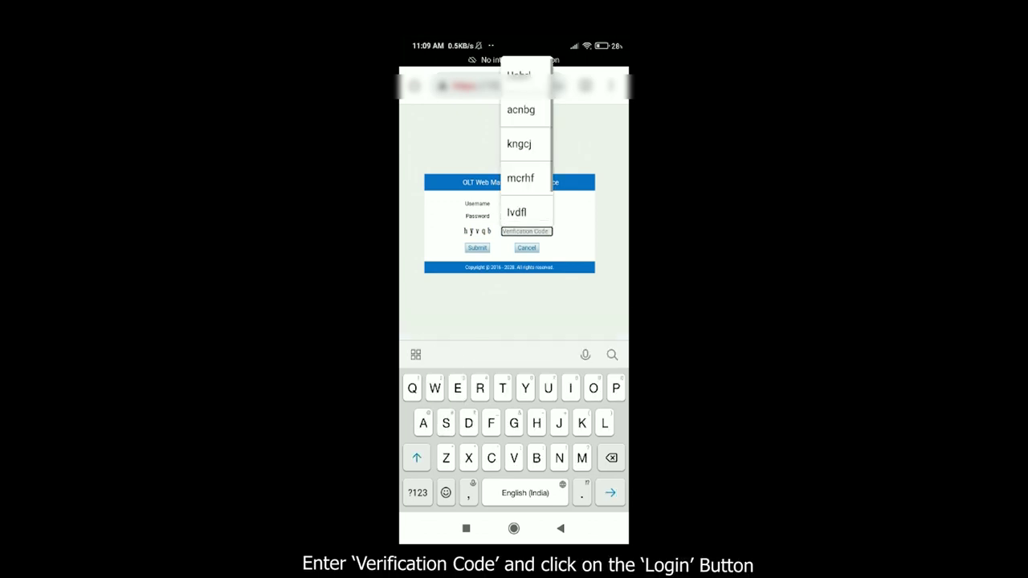
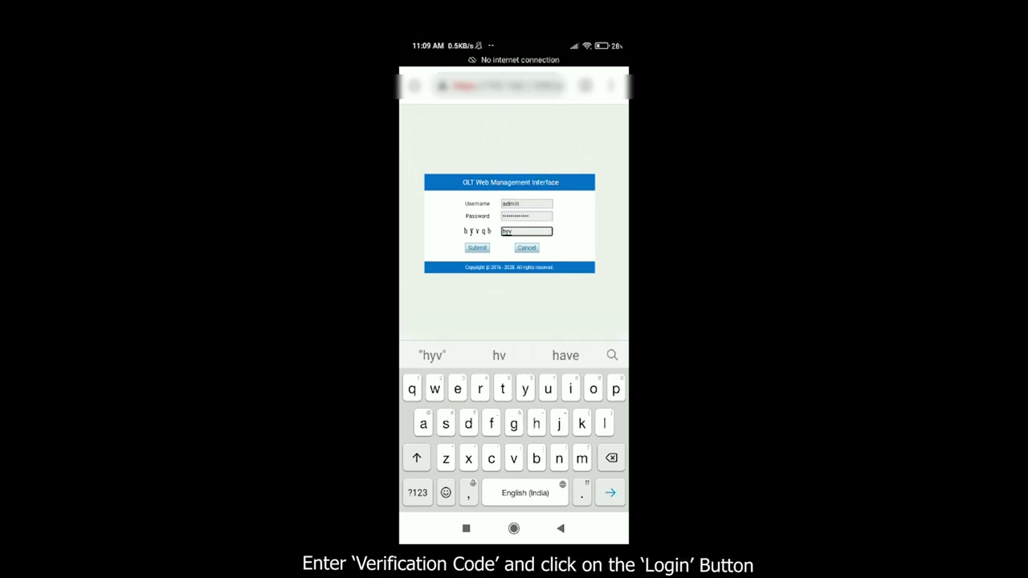
{"action": "left_click", "coordinate": [477, 247]}
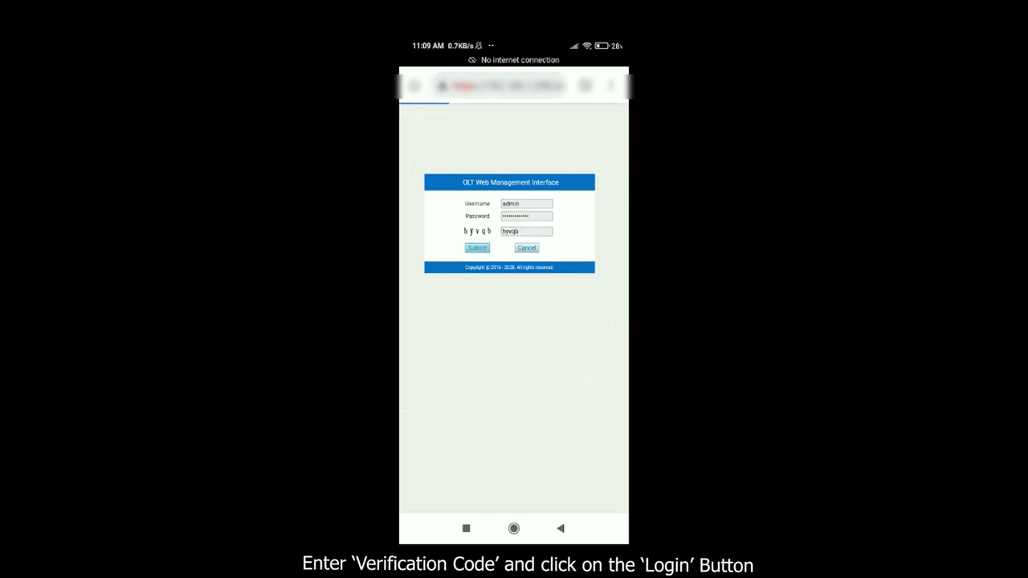
{"action": "scroll", "coordinate": [514, 321], "scroll_direction": "right", "scroll_amount": 1}
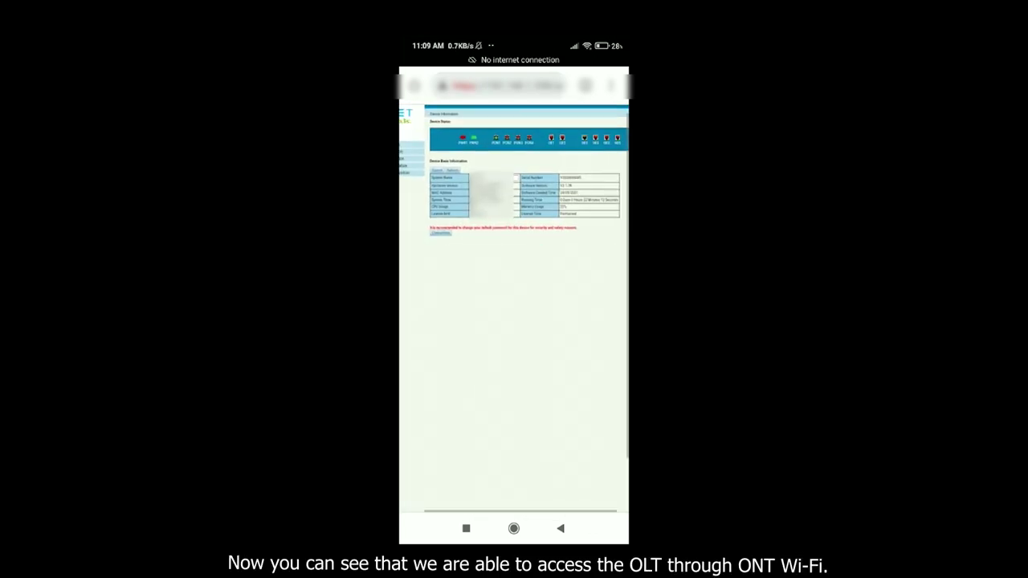